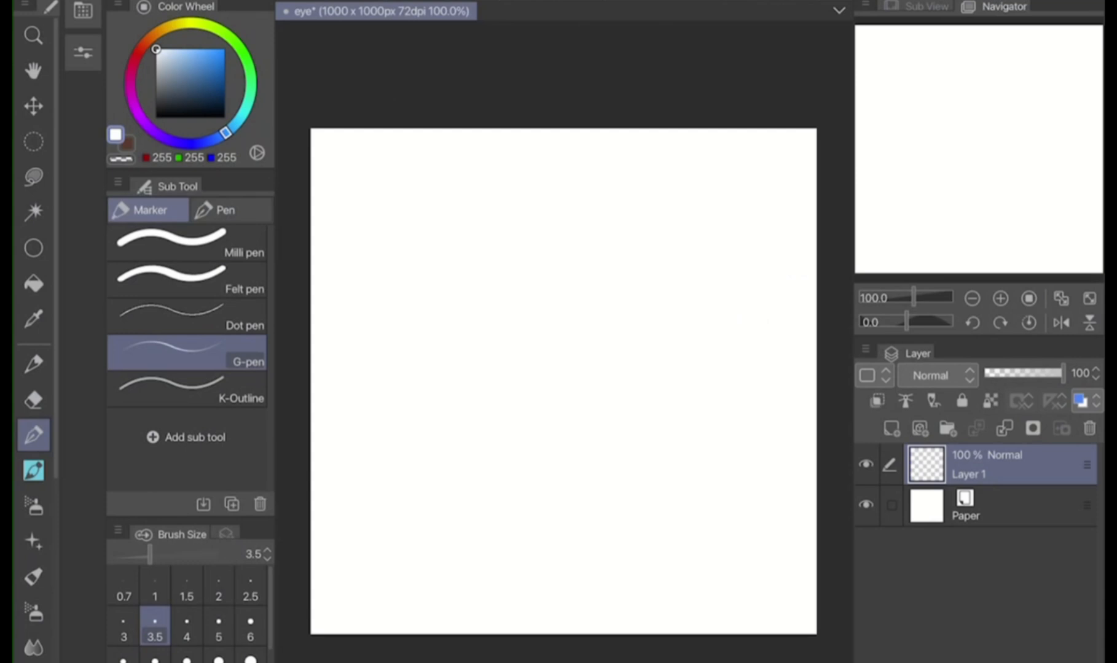
Examine the Sub View reference images, looking closely at the painted green eye and the labelled eye-shape chart
left_click(926, 6)
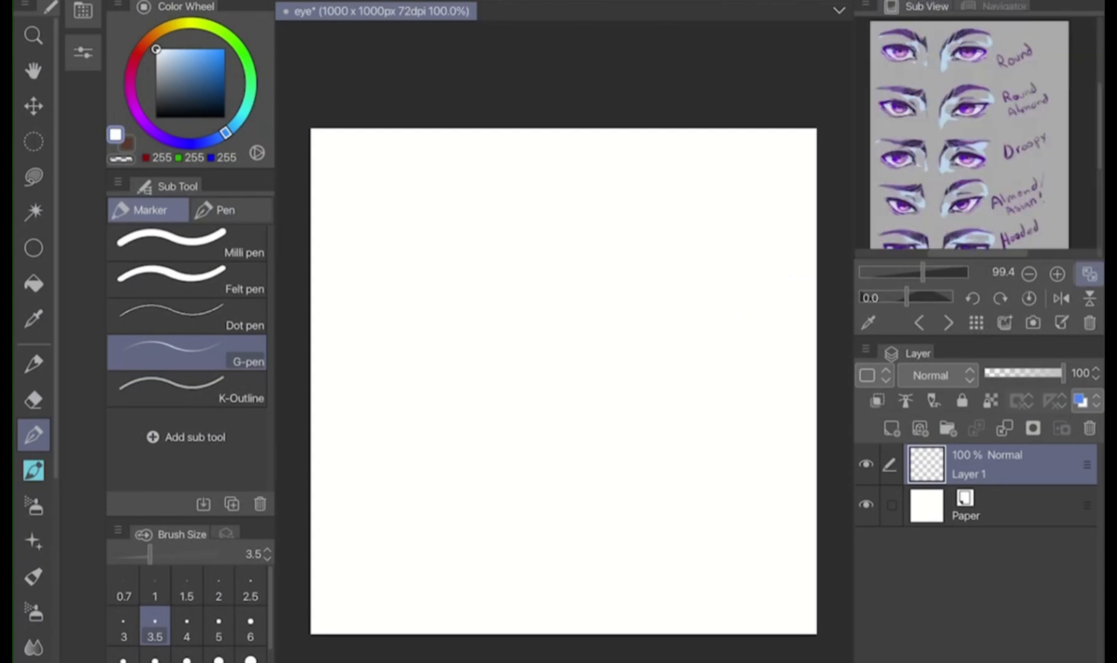
left_click(949, 323)
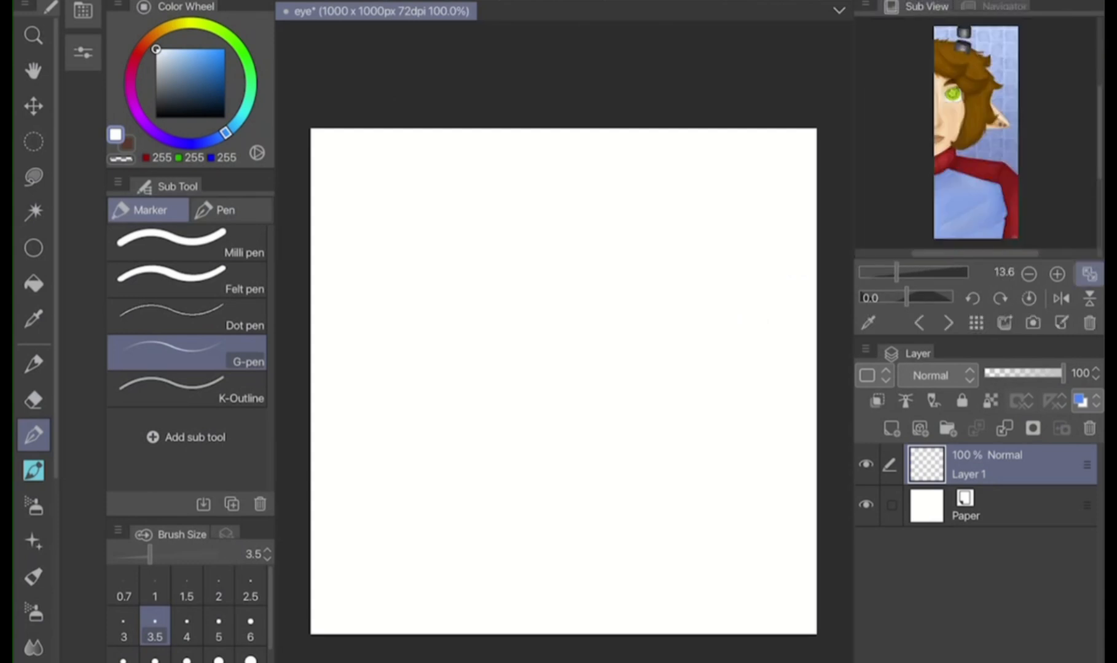
scroll(983, 93, "up", 5)
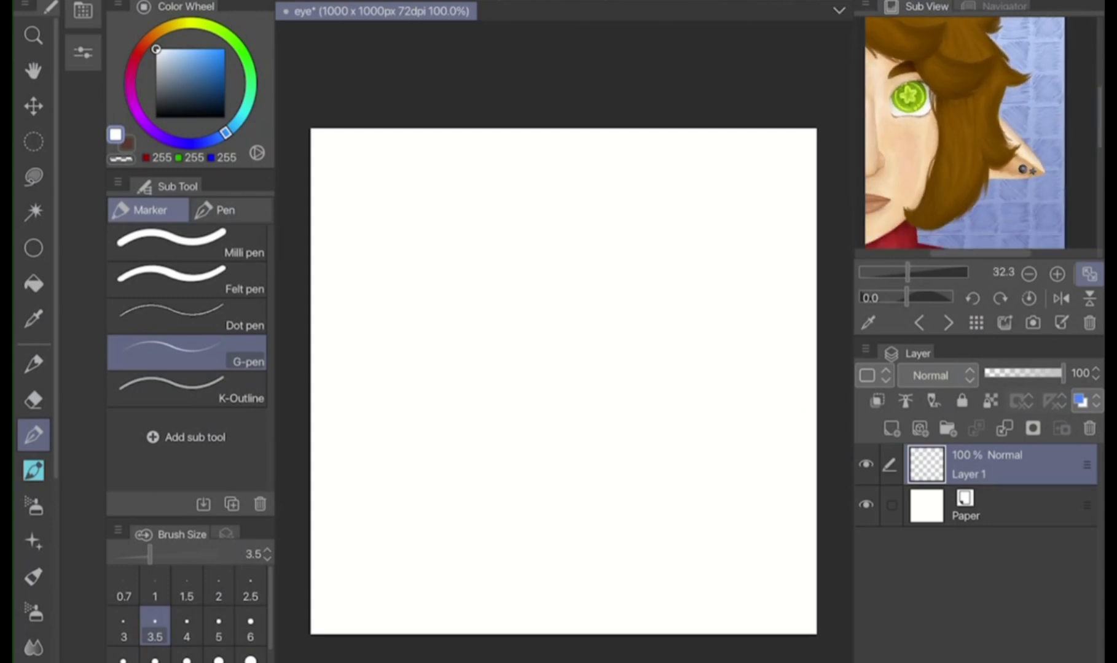
scroll(976, 132, "up", 5)
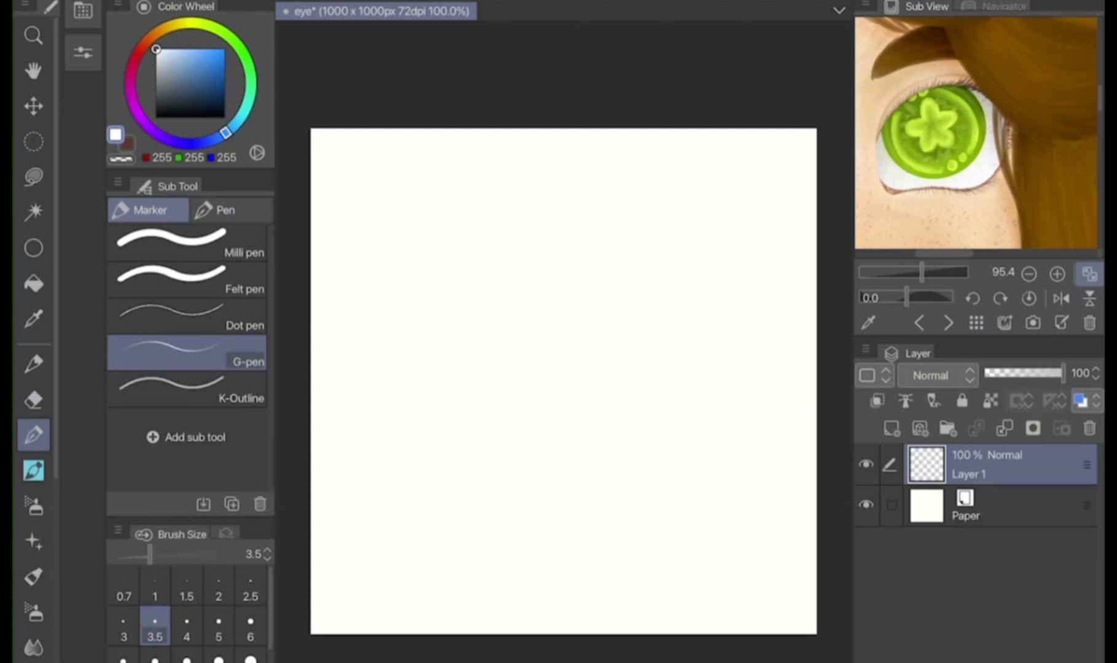
left_click(948, 323)
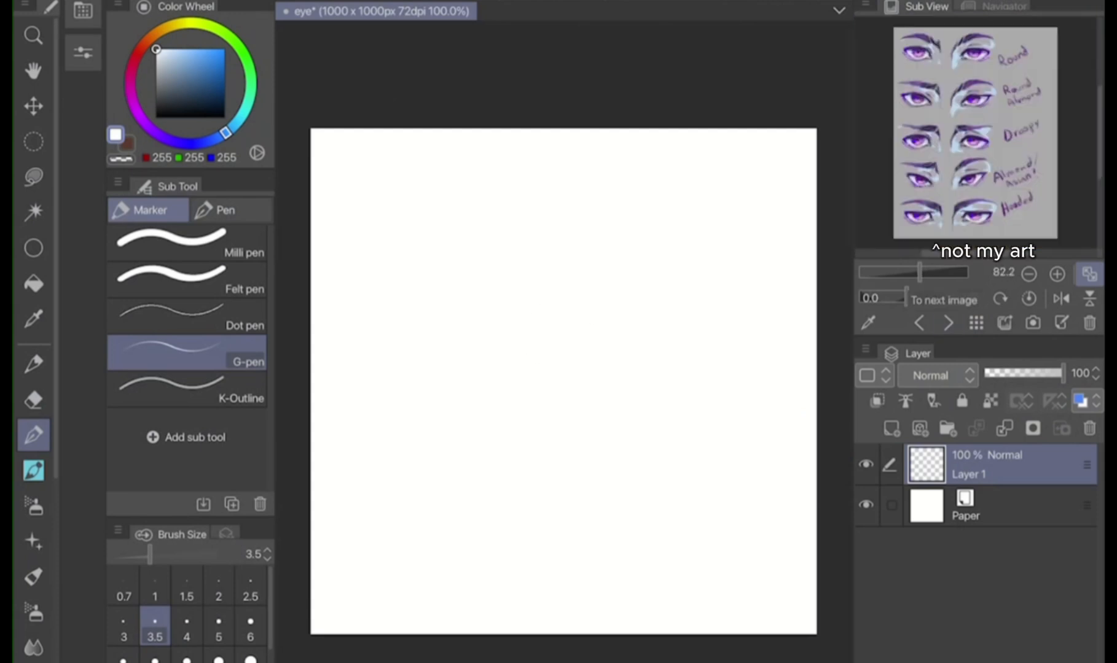
scroll(976, 133, "up", 5)
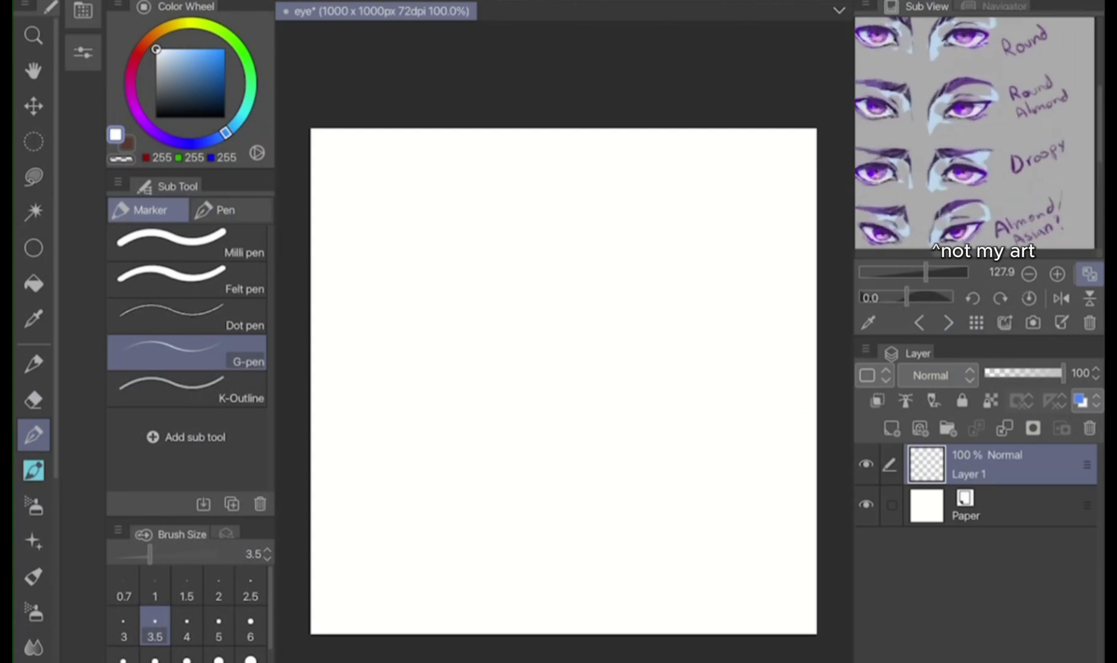
scroll(976, 133, "down", 2)
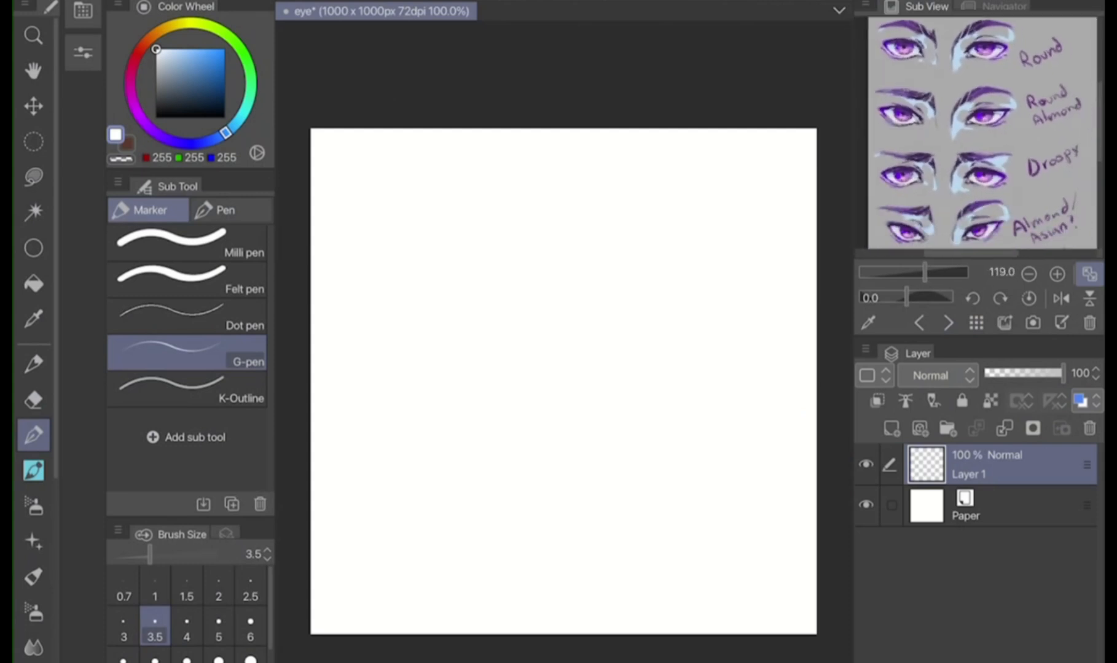
left_click_drag(1039, 177, 1029, 152)
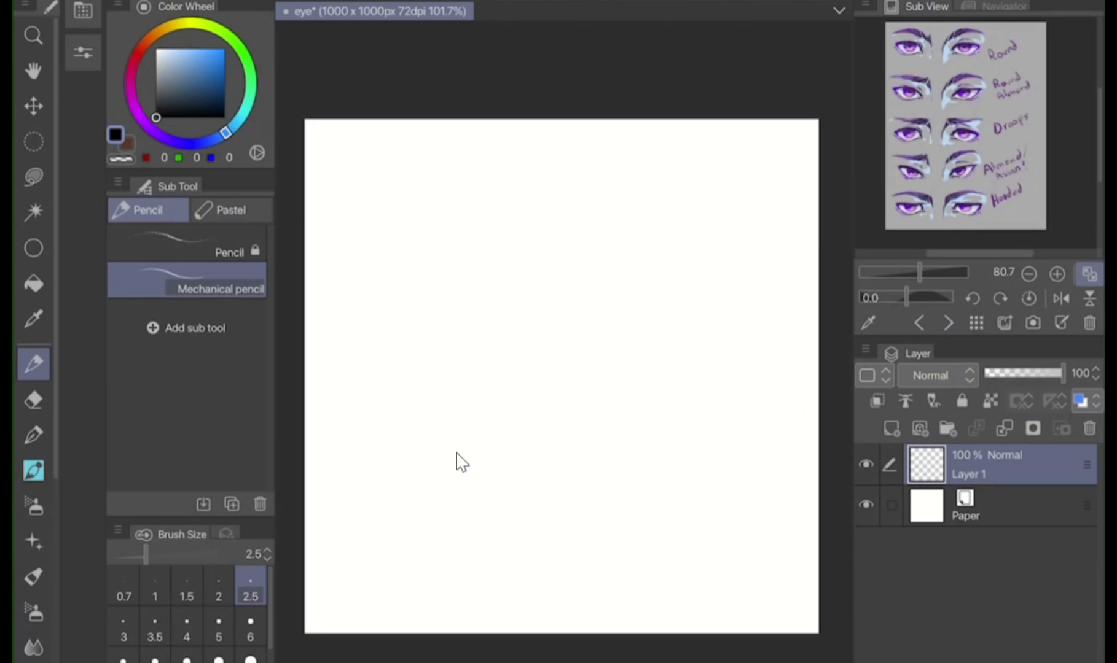
scroll(456, 454, "down", 1)
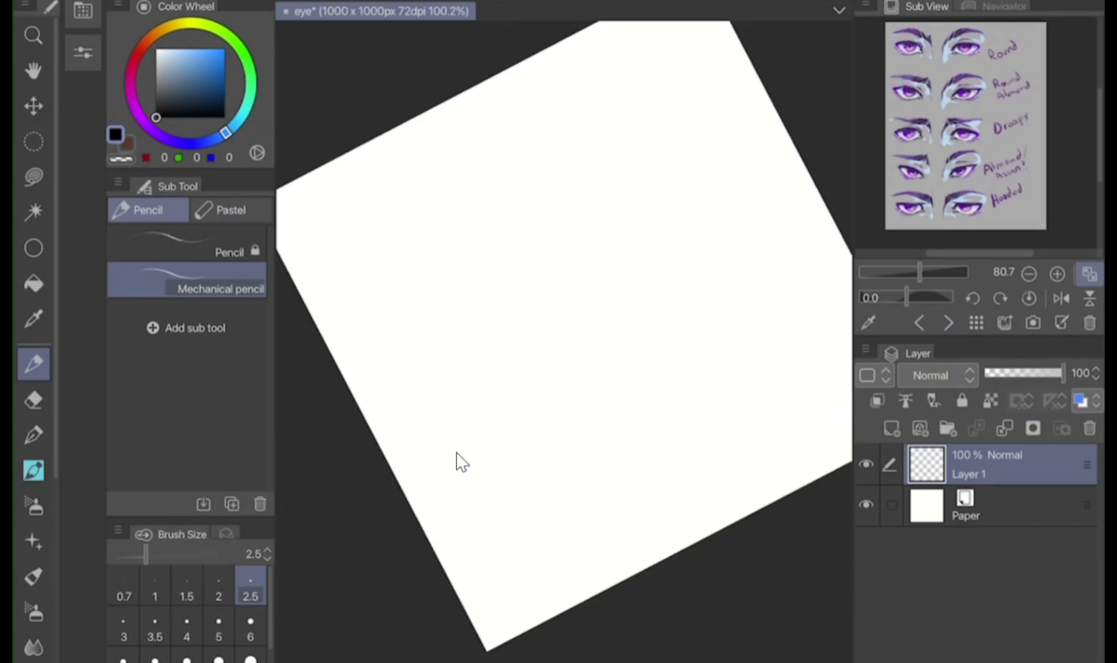
Sketch a curved guideline across the canvas with the Mechanical pencil at size 2.5 and set its layer's opacity to 47%
left_click_drag(387, 453, 814, 186)
key("ctrl+z")
scroll(457, 453, "down", 2)
left_click_drag(413, 413, 752, 173)
left_click(1021, 373)
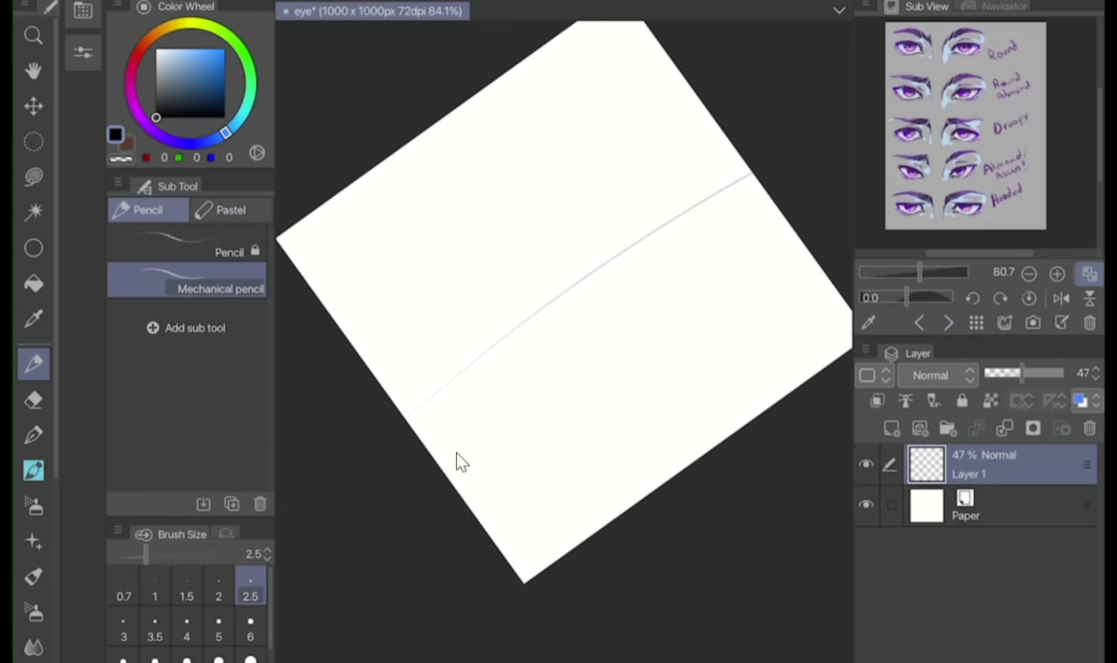
Add a new raster layer and start sketching the upper eyelid arc above the guideline
scroll(457, 453, "up", 2)
left_click(891, 429)
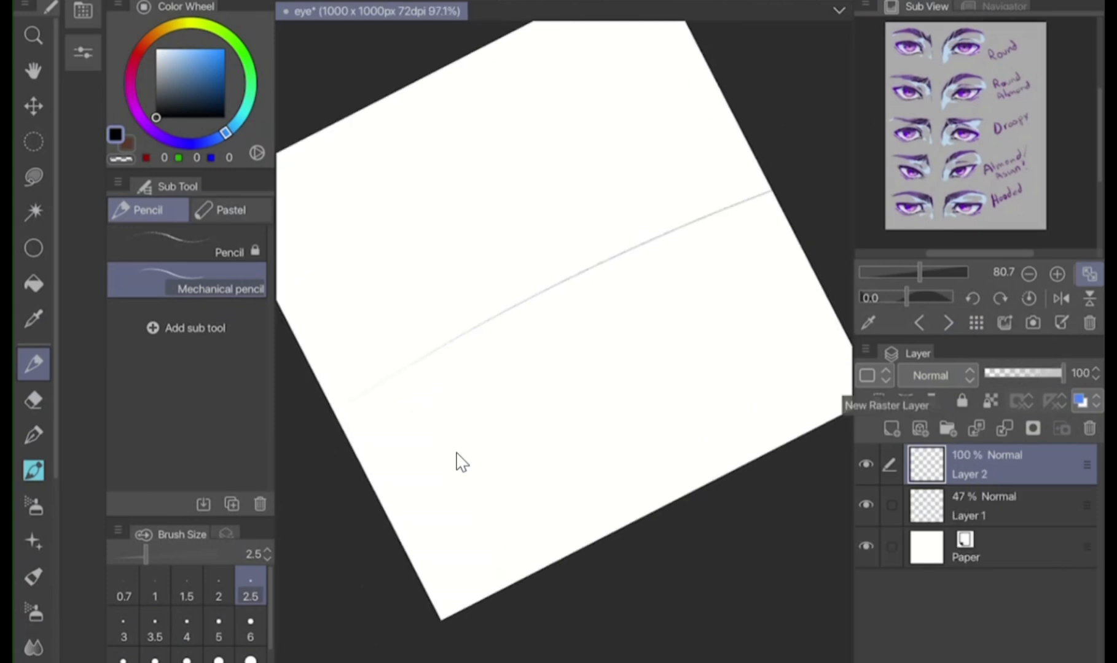
scroll(456, 454, "up", 1)
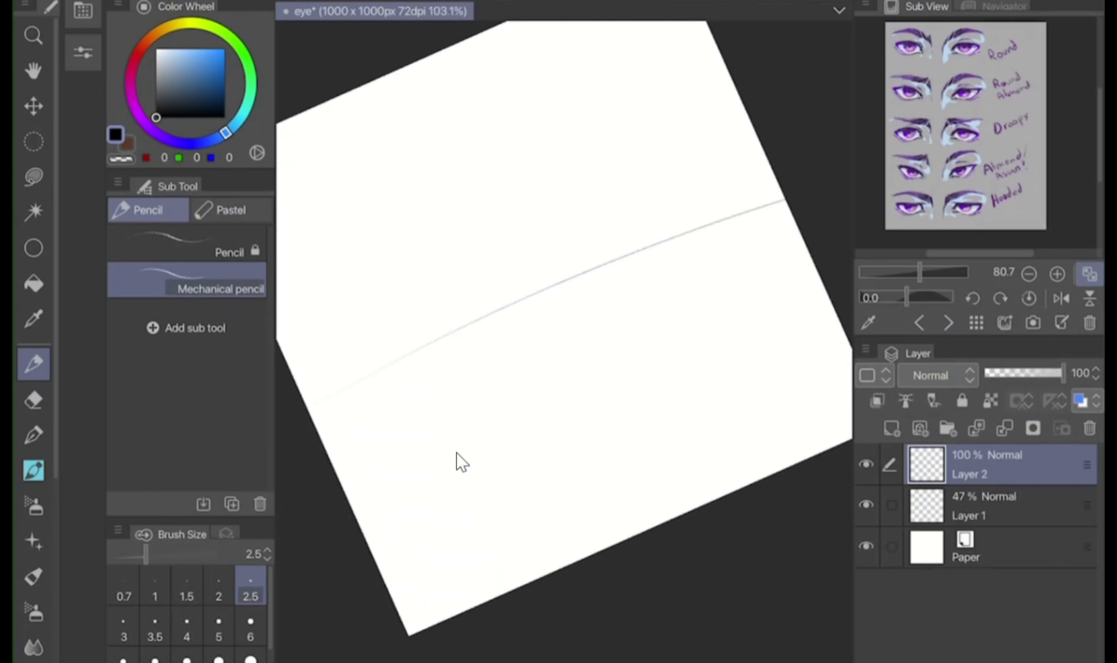
mouse_move(448, 336)
left_mouse_down()
mouse_move(452, 245)
mouse_move(467, 215)
left_mouse_up()
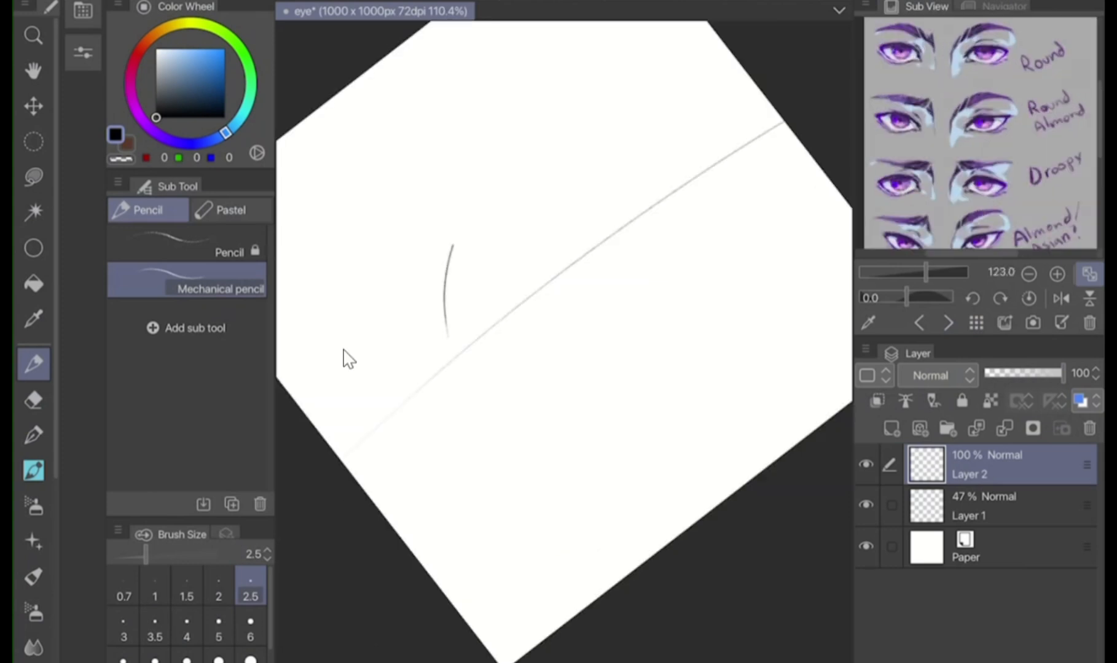
left_click_drag(453, 240, 564, 144)
mouse_move(506, 176)
left_mouse_down()
mouse_move(672, 131)
mouse_move(713, 149)
left_mouse_up()
scroll(344, 351, "up", 3)
key("ctrl+z")
key("ctrl+z")
Complete the upper eyelid arc so both of its ends reach the guideline, undoing unsuitable strokes
left_click_drag(447, 223, 588, 92)
left_click_drag(537, 124, 592, 94)
key("ctrl+z")
key("ctrl+z")
left_click_drag(436, 250, 573, 123)
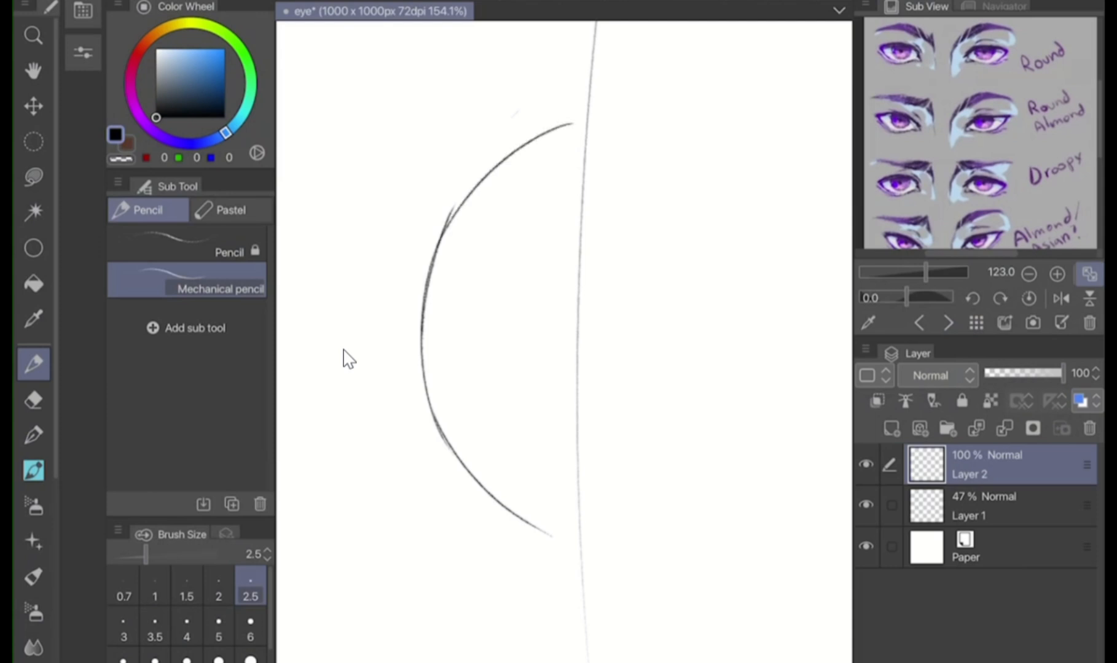
left_click_drag(502, 167, 590, 119)
scroll(344, 351, "up", 1)
scroll(344, 351, "down", 1)
left_click_drag(352, 311, 374, 369)
scroll(344, 351, "up", 1)
scroll(344, 351, "down", 3)
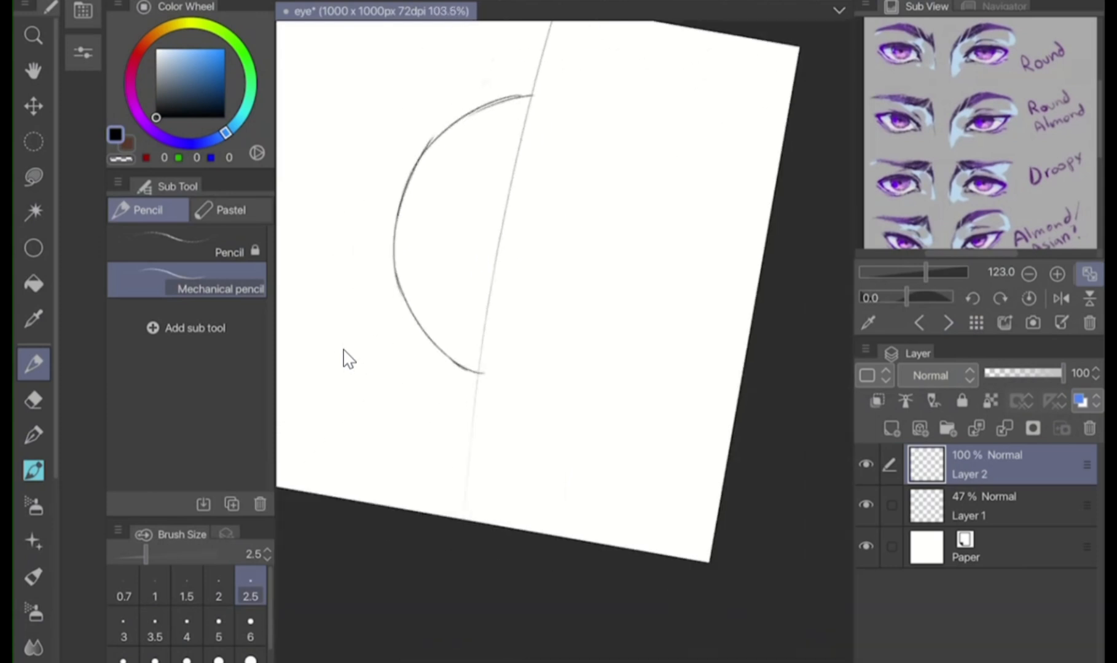
Sketch the lower eyelid on the other side of the guideline and join it to the upper lid with a rounded tear-duct corner
mouse_move(494, 371)
left_mouse_down()
mouse_move(564, 318)
mouse_move(595, 226)
mouse_move(584, 133)
left_mouse_up()
scroll(344, 351, "up", 2)
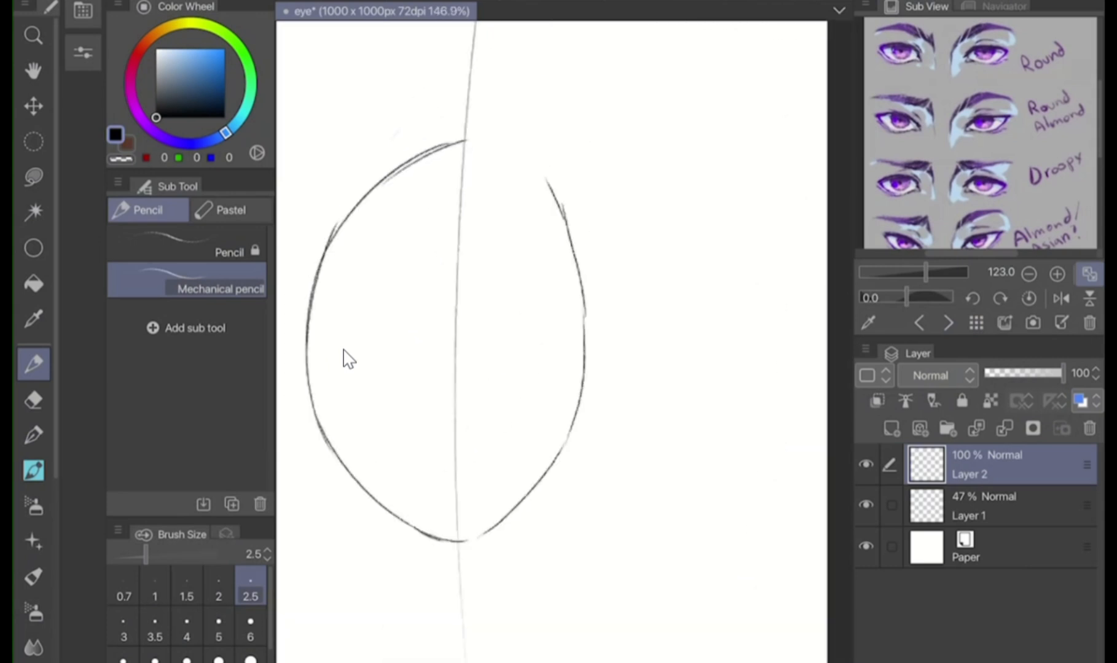
scroll(349, 360, "up", 1)
mouse_move(477, 155)
left_mouse_down()
mouse_move(511, 135)
mouse_move(548, 197)
left_mouse_up()
left_click_drag(443, 178, 488, 146)
scroll(344, 350, "up", 2)
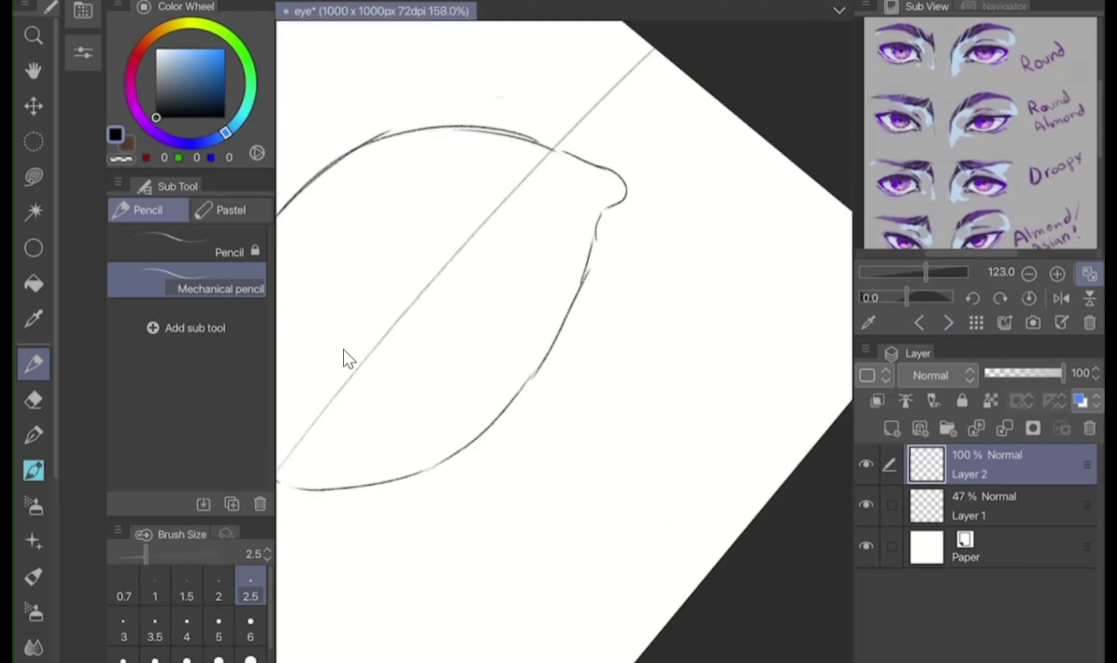
Redraw the tear-duct corner with a tighter curve, erasing its old outer line and reinforcing the adjoining upper lid
mouse_move(559, 224)
left_mouse_down()
mouse_move(563, 242)
mouse_move(539, 274)
left_mouse_up()
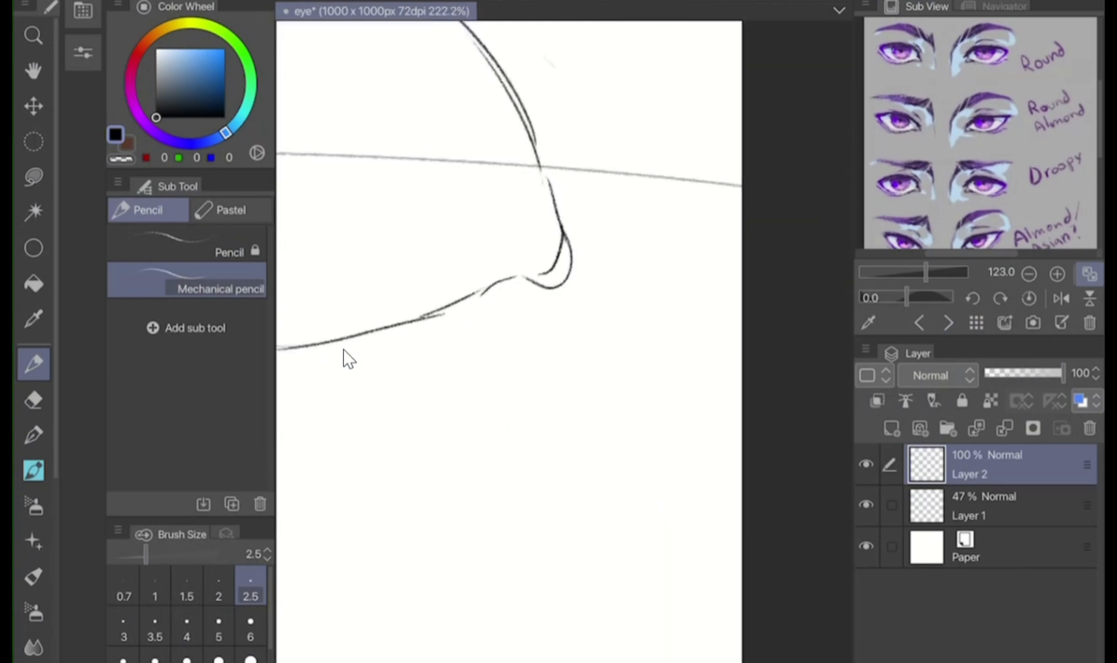
left_click_drag(562, 206, 540, 289)
key("e")
mouse_move(561, 215)
left_mouse_down()
mouse_move(541, 288)
mouse_move(568, 242)
mouse_move(551, 277)
mouse_move(568, 265)
left_mouse_up()
key("p")
left_click_drag(548, 181, 570, 256)
left_click_drag(560, 209, 532, 134)
scroll(344, 351, "up", 2)
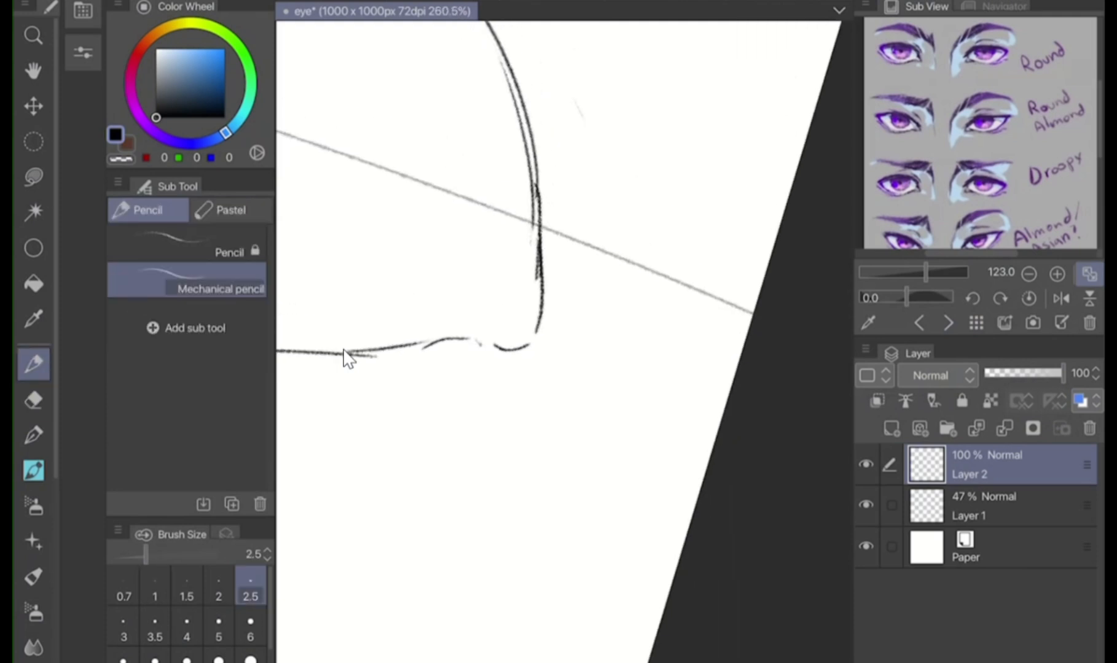
Erase the excess lines where the upper lid meets the tear duct and redraw a small inward bend there
key("e")
mouse_move(536, 178)
left_mouse_down()
mouse_move(544, 307)
mouse_move(536, 142)
mouse_move(532, 218)
left_mouse_up()
key("p")
left_click_drag(532, 271, 542, 316)
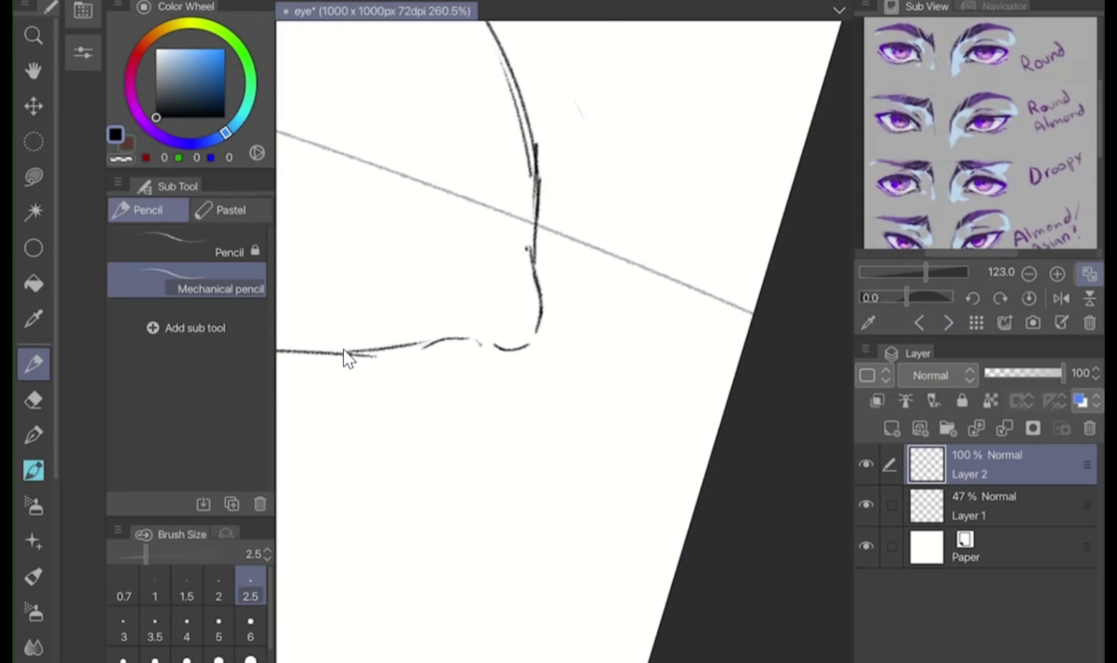
key("e")
mouse_move(533, 249)
left_mouse_down()
mouse_move(540, 298)
mouse_move(533, 233)
left_mouse_up()
key("p")
scroll(344, 350, "down", 5)
scroll(344, 350, "up", 1)
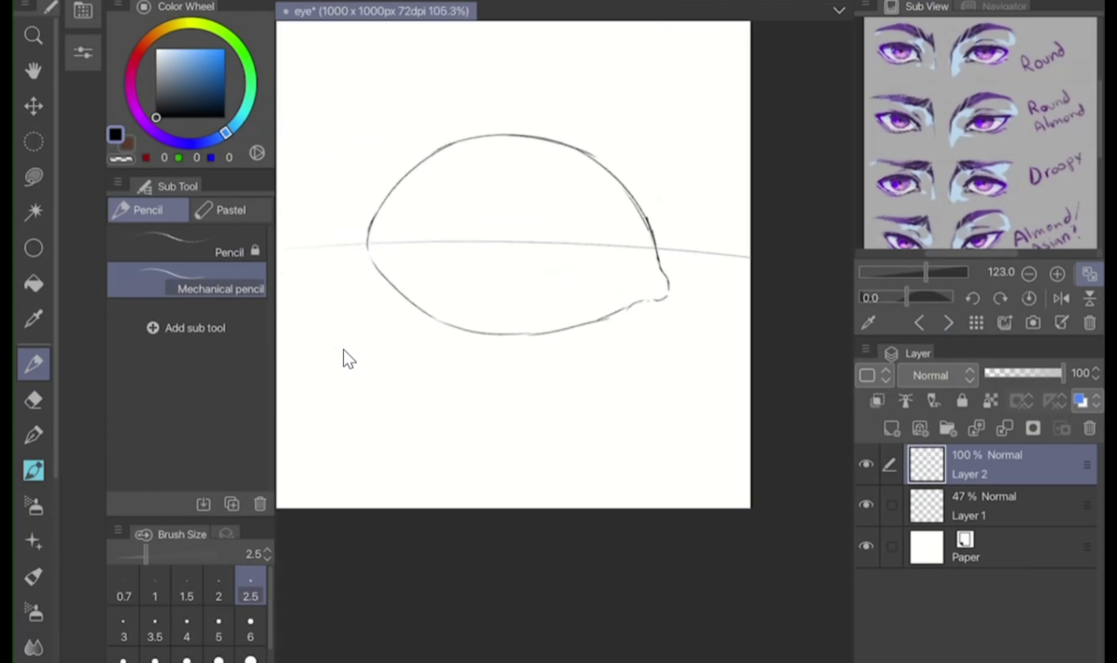
Rotate the eye outline slightly counterclockwise so its two corners line up with the guideline
key("ctrl+t")
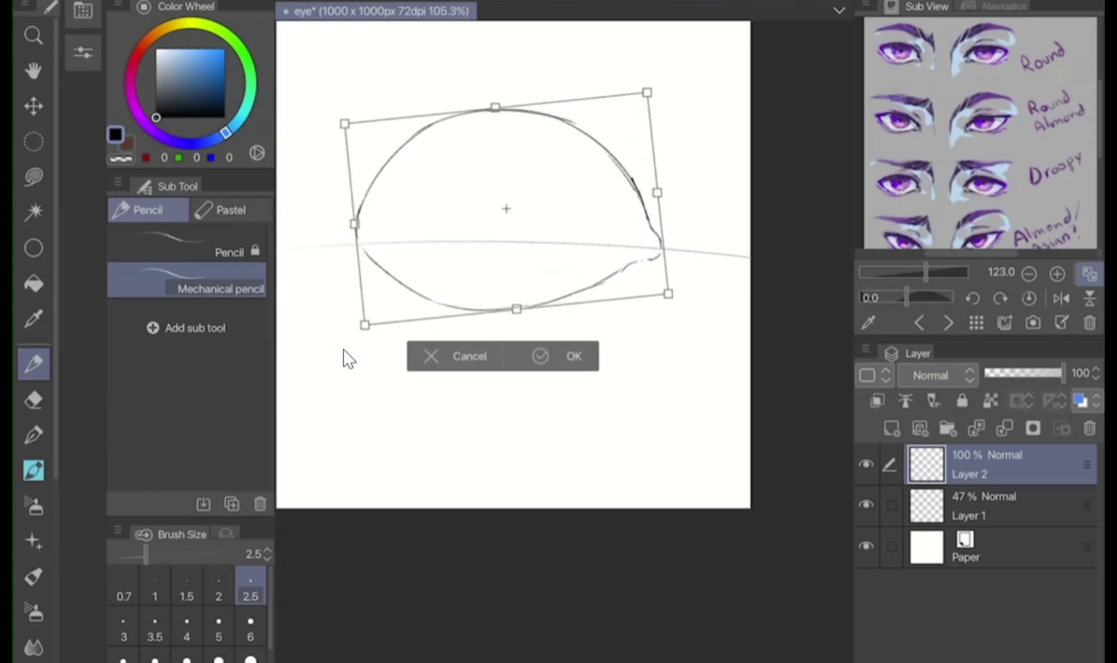
key("Return")
scroll(344, 351, "down", 3)
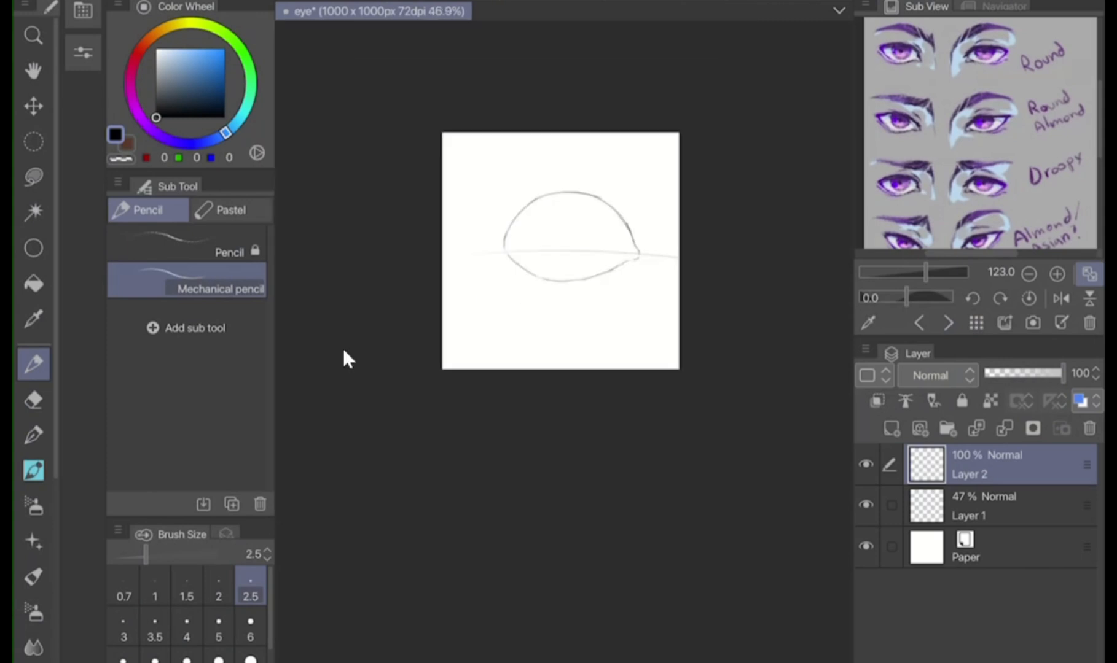
Bring the guideline layer above the outline layer and replace the guideline with a black-filled circle for the iris
key("alt+bracketleft")
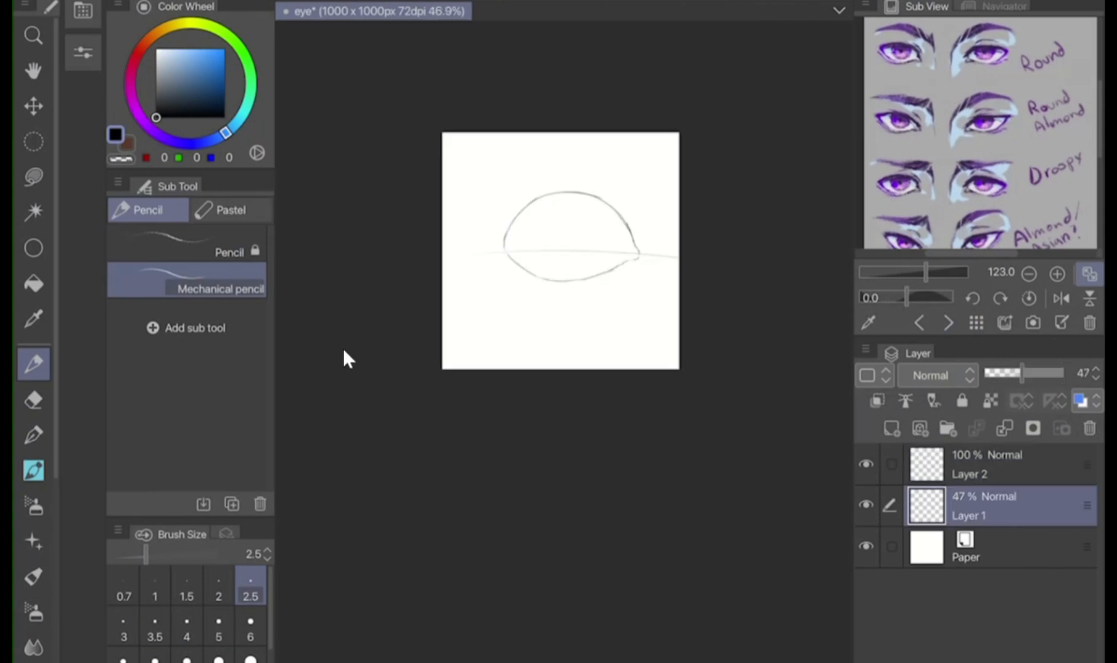
key("ctrl+bracketright")
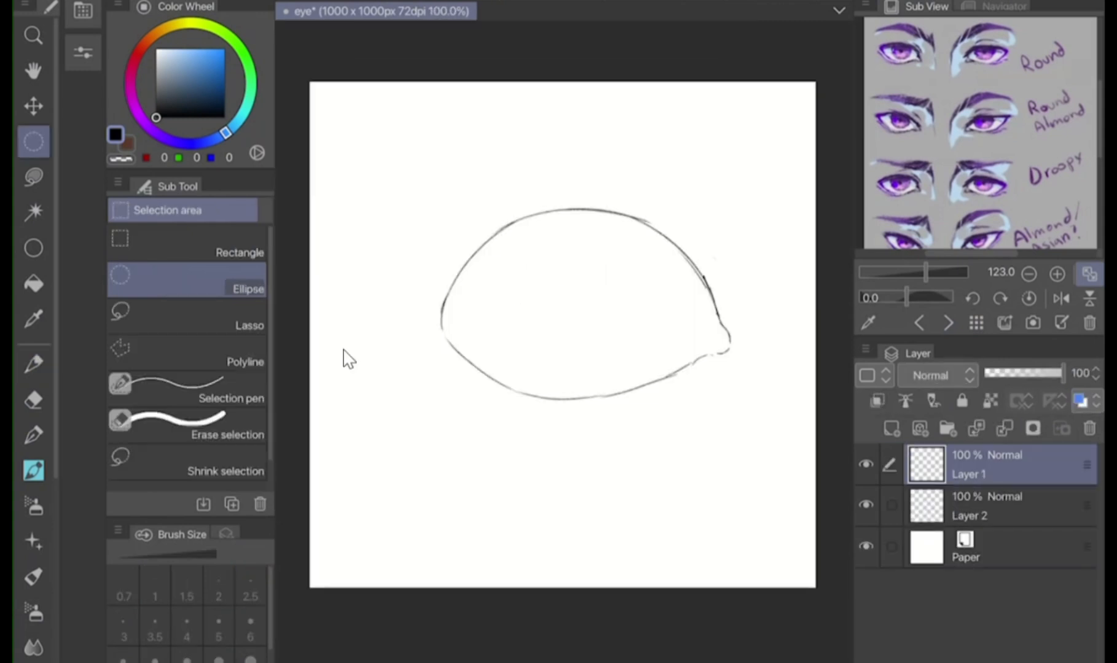
mouse_move(519, 196)
left_mouse_down()
mouse_move(678, 382)
mouse_move(715, 354)
left_mouse_up()
left_click(712, 393)
key("ctrl+d")
Enlarge the black iris circle slightly and position it inside the eye, touching the upper lid
key("k")
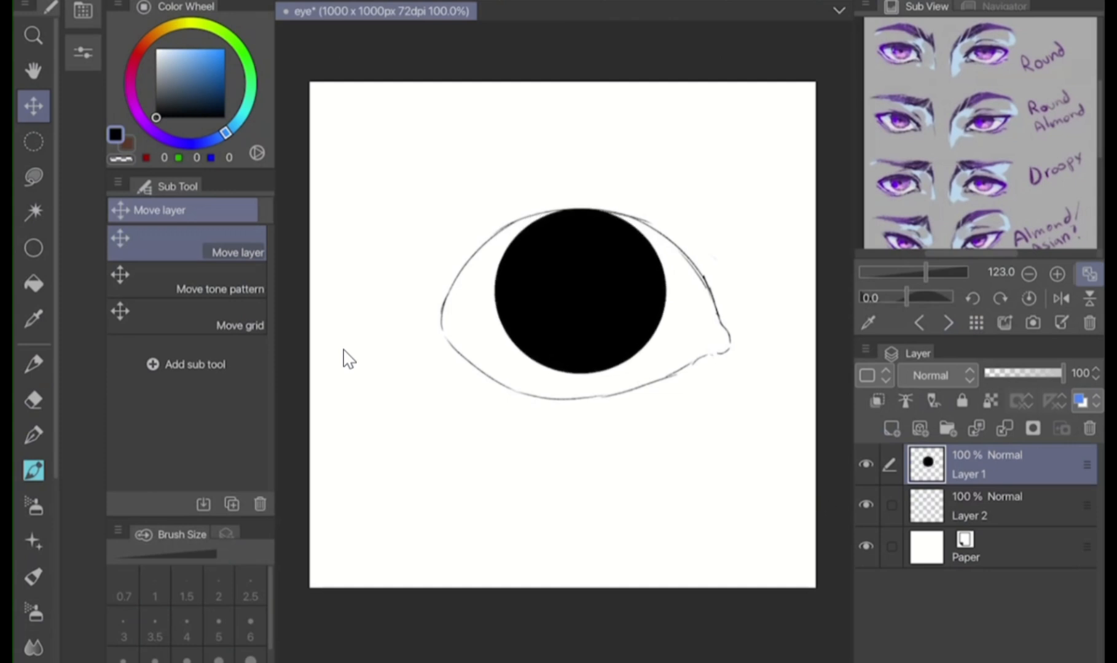
key("ctrl+t")
left_click_drag(666, 209, 676, 200)
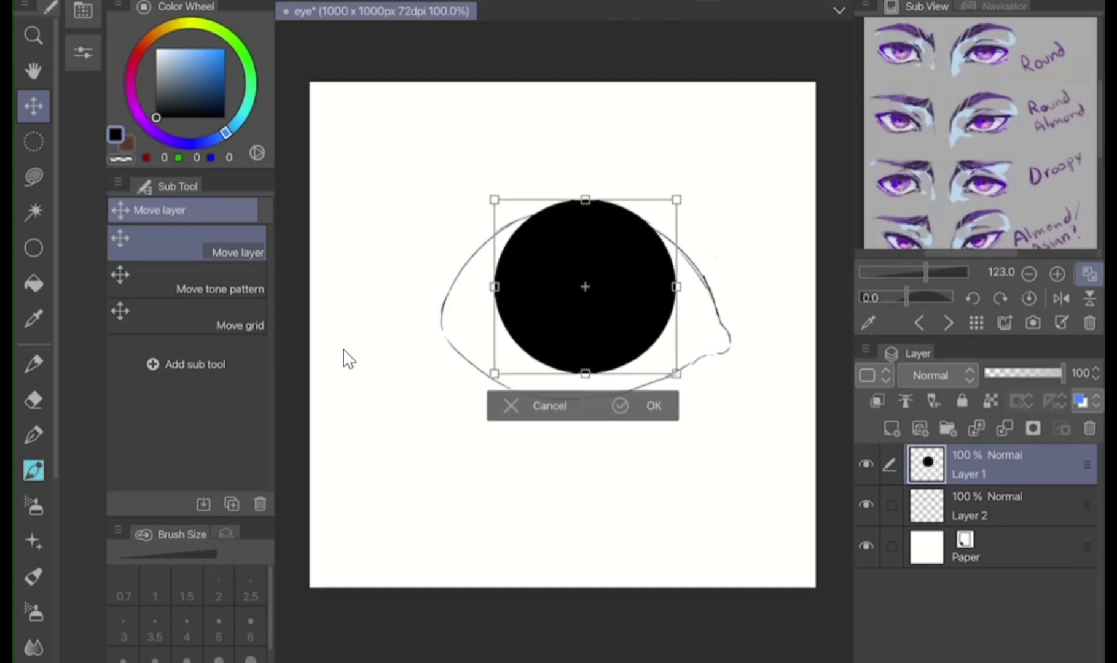
left_click_drag(646, 265, 644, 282)
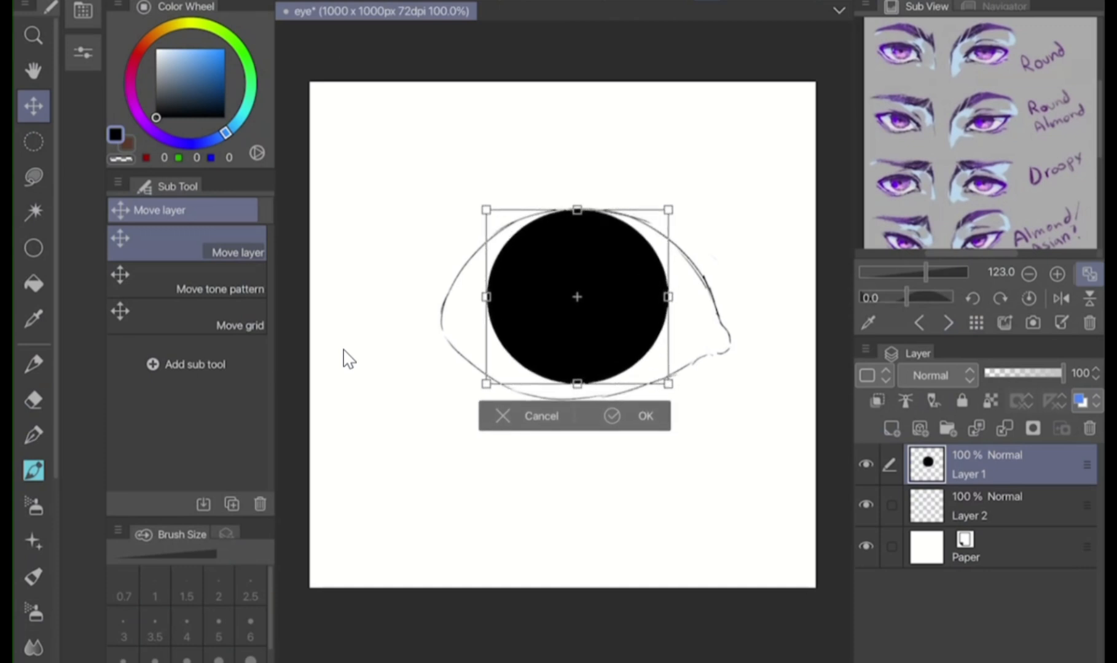
key("Return")
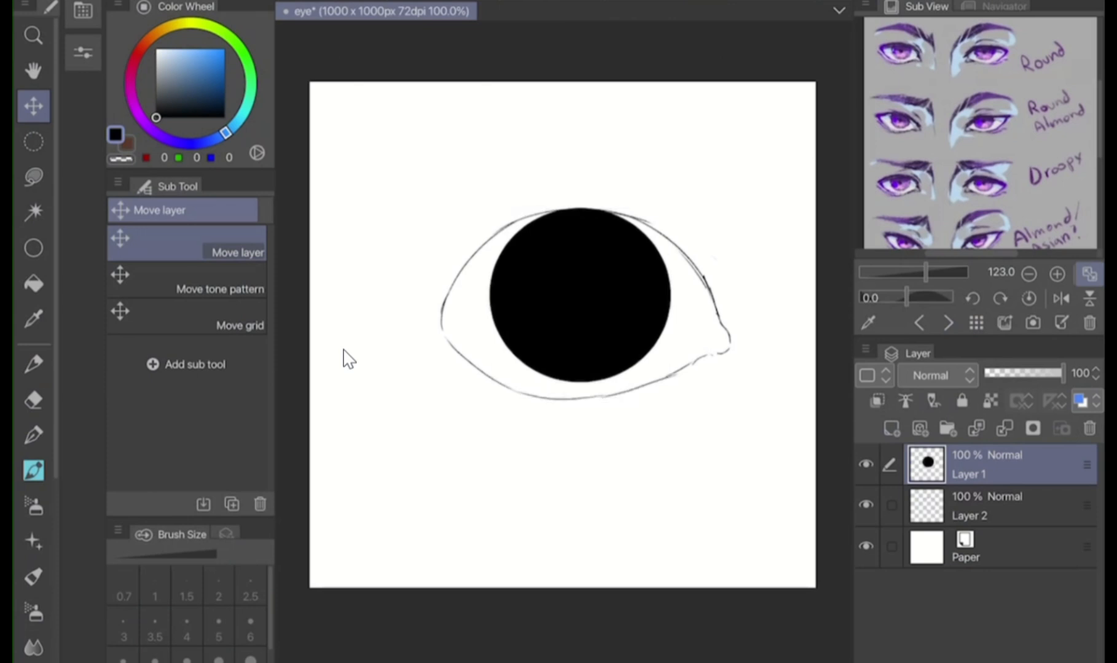
Select Layer 2 with the eye outline and switch to the Liquify tool
left_click(1001, 506)
scroll(348, 359, "up", 3)
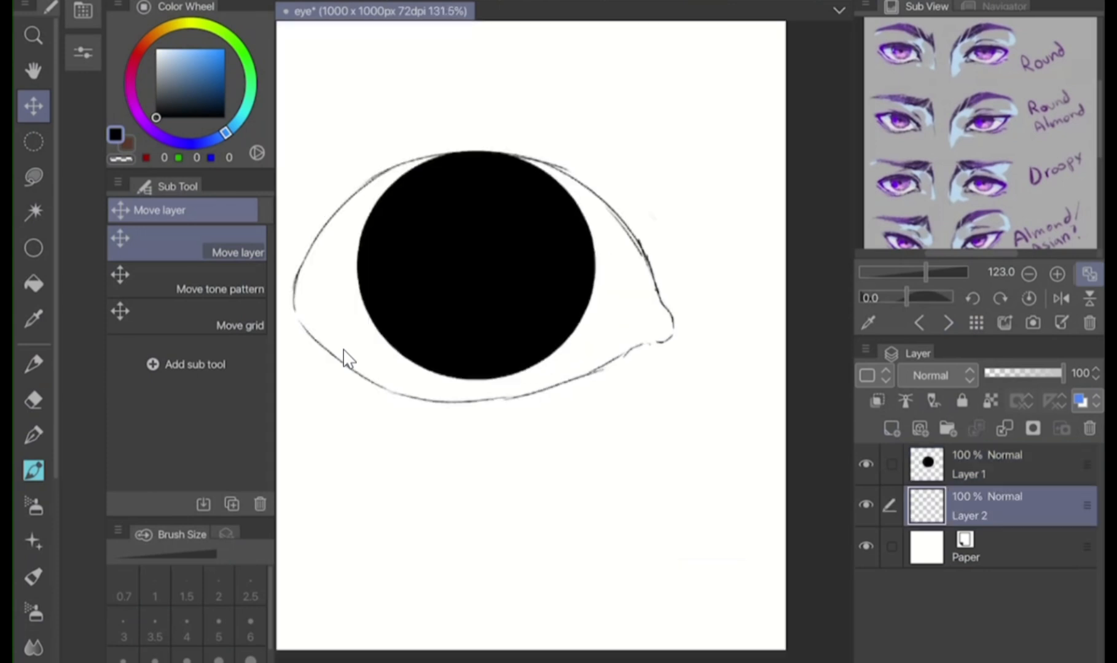
scroll(34, 344, "down", 2)
key("j")
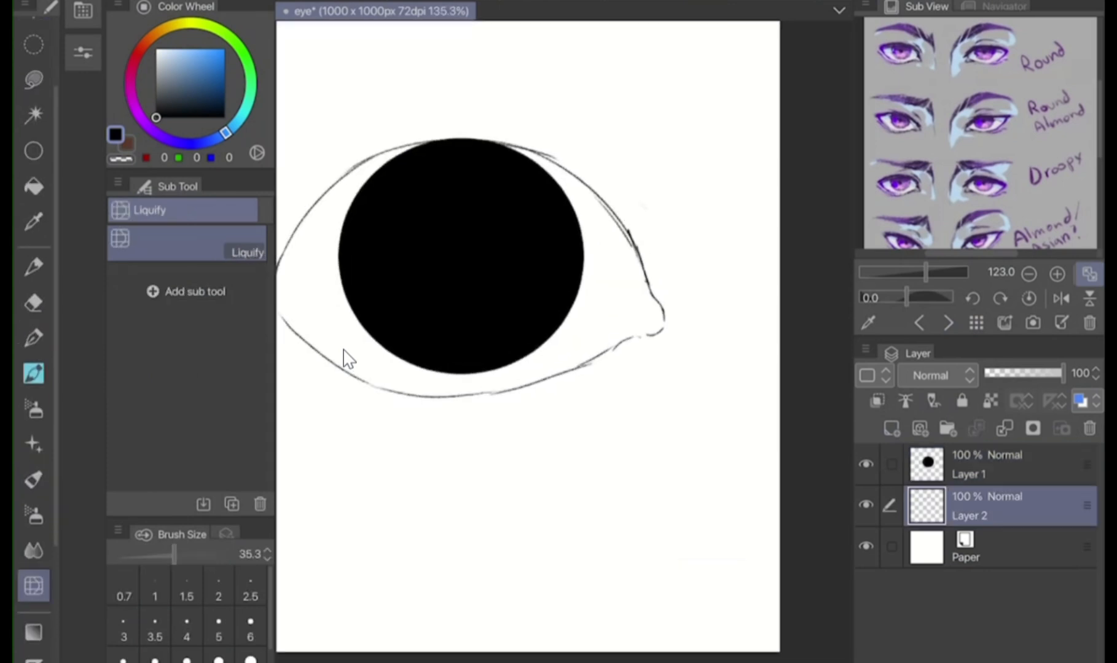
left_click_drag(174, 555, 194, 555)
left_click_drag(661, 316, 656, 340)
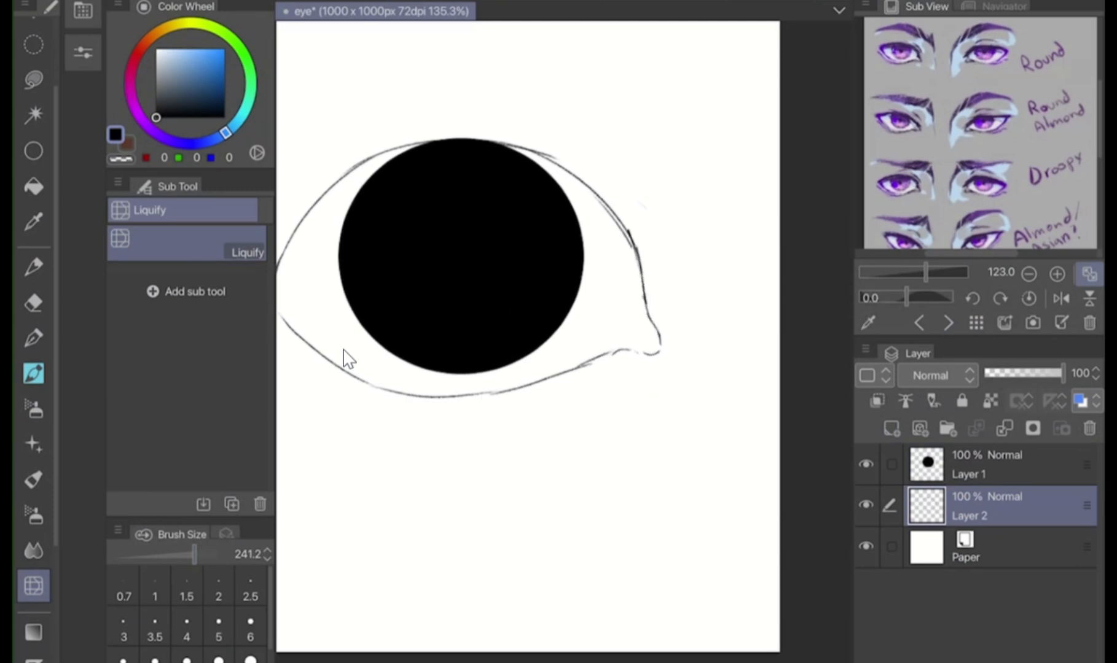
key("ctrl+z")
Reshape the eye outline with Liquify at brush size 472.8, stretching the tear-duct corner outward and adjusting the lid curves
left_click_drag(194, 555, 201, 554)
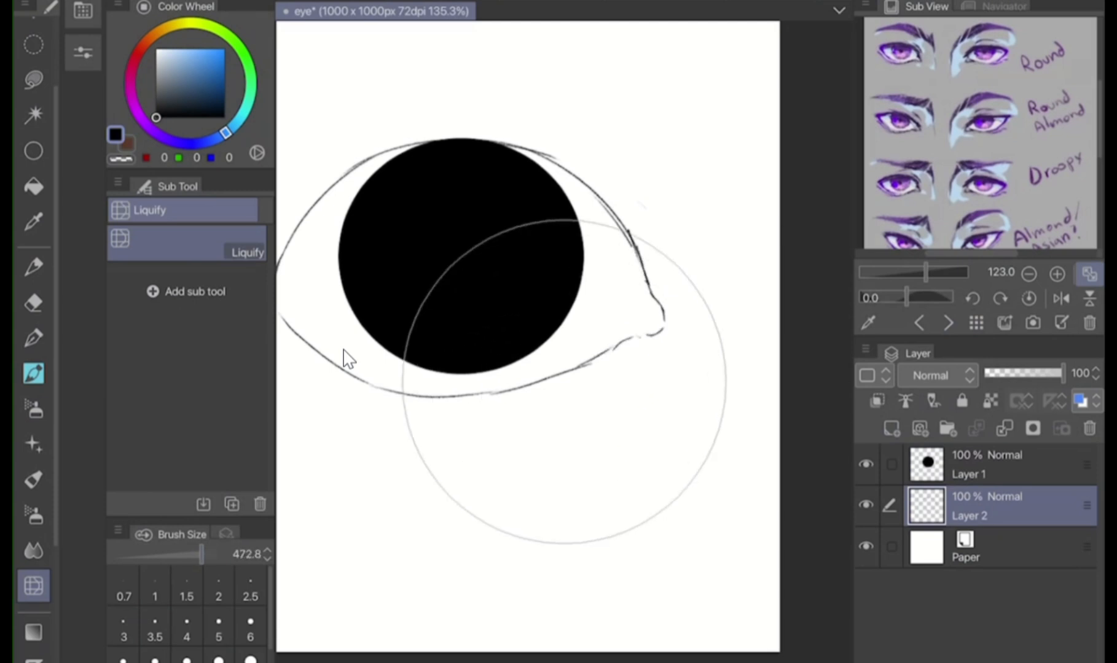
mouse_move(662, 318)
left_mouse_down()
mouse_move(656, 344)
mouse_move(770, 255)
left_mouse_up()
left_click_drag(399, 373, 408, 389)
scroll(564, 307, "down", 5)
scroll(564, 276, "up", 3)
left_click_drag(420, 206, 433, 198)
left_click_drag(709, 266, 756, 264)
Return to the Mechanical pencil and set the iris layer's opacity to 64%
key("p")
key("alt+bracketright")
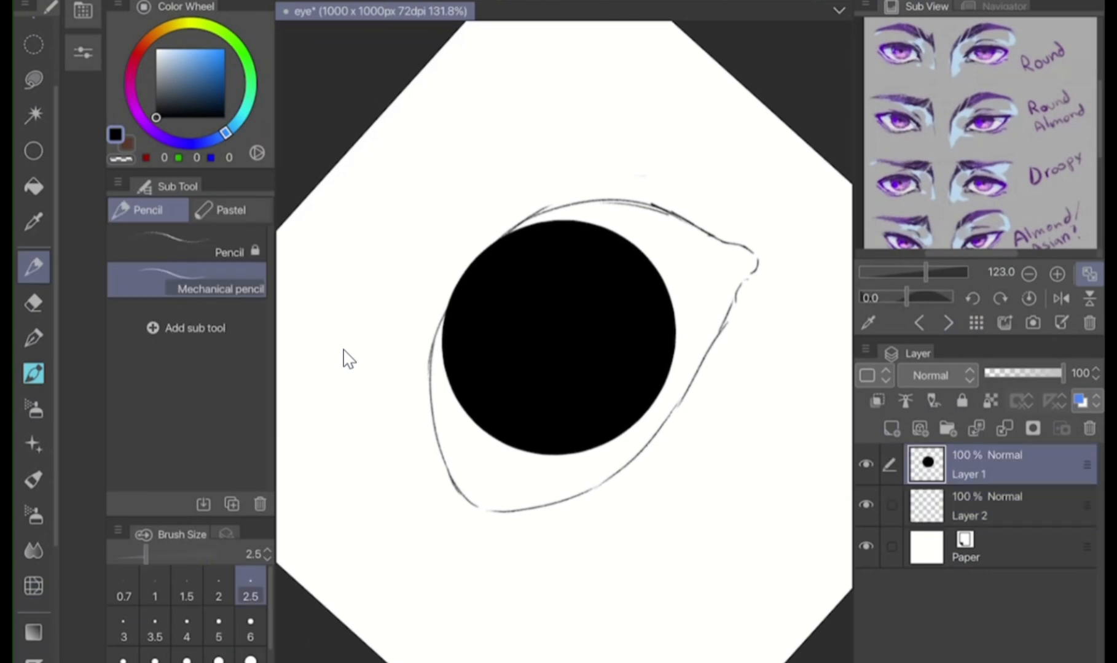
left_click(1035, 374)
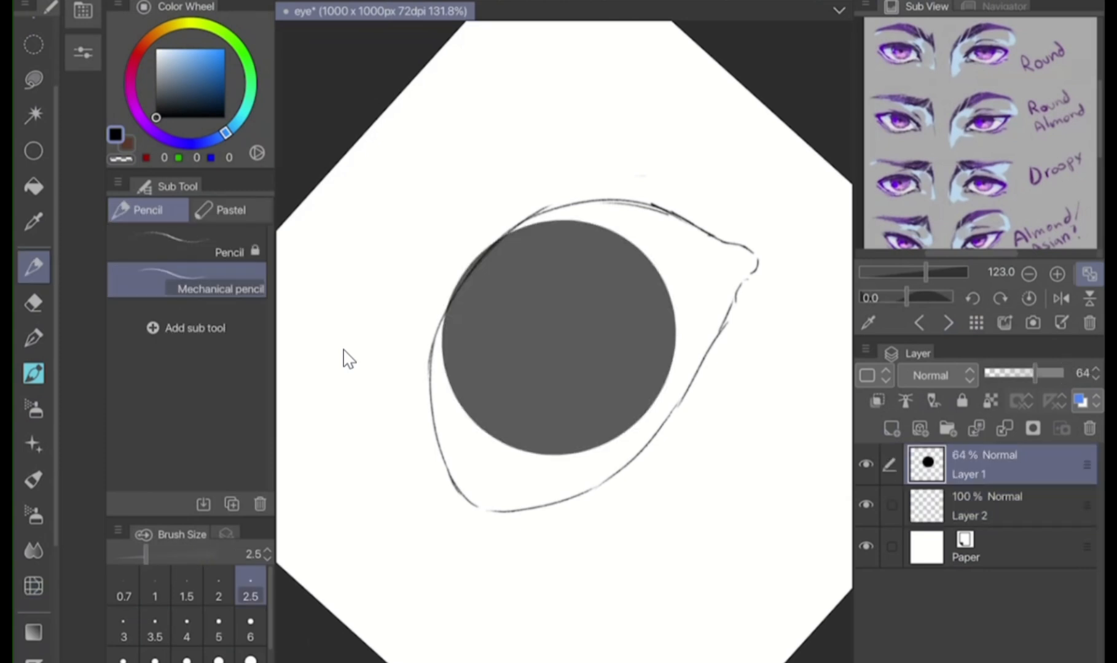
Sketch a short curve inside the tear-duct corner and undo the stray strokes beside it
scroll(344, 350, "up", 1)
scroll(343, 359, "up", 2)
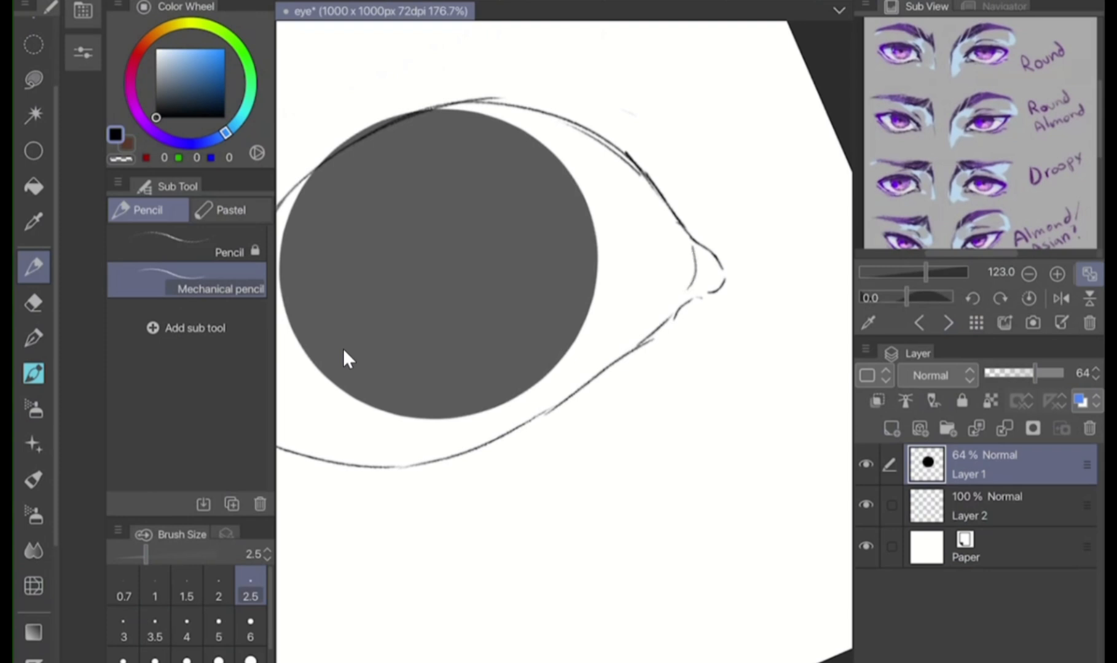
mouse_move(681, 307)
left_mouse_down()
mouse_move(692, 238)
mouse_move(688, 297)
left_mouse_up()
key("ctrl+z")
key("ctrl+z")
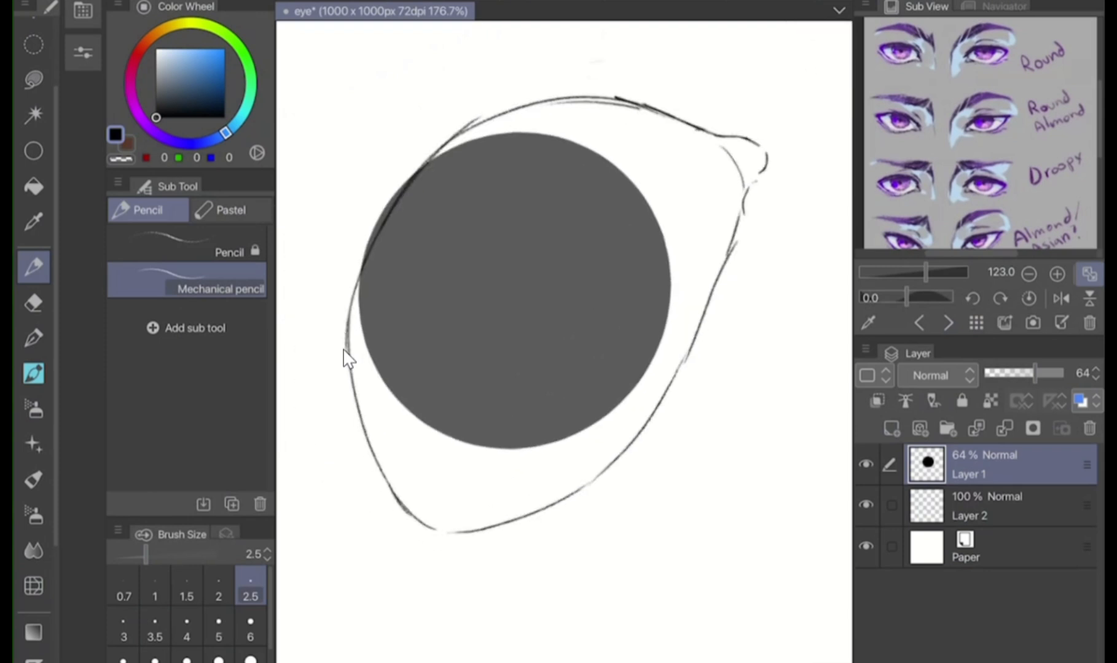
Sketch a faint eyelid crease running parallel to the upper lid, undoing the first attempt
scroll(343, 350, "down", 3)
mouse_move(432, 420)
left_mouse_down()
mouse_move(404, 356)
mouse_move(402, 258)
mouse_move(464, 183)
mouse_move(541, 156)
left_mouse_up()
scroll(343, 350, "up", 1)
key("ctrl+z")
left_click_drag(425, 204, 497, 161)
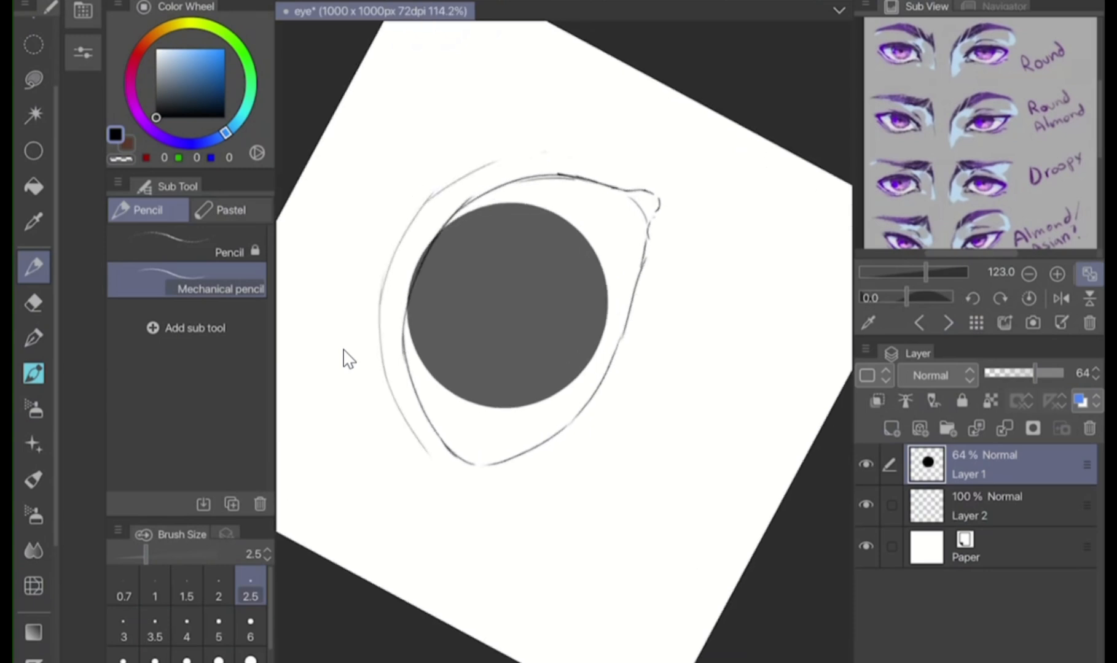
Undo the crease's inner end and redraw it as a smoother curve following the upper lid toward the tear duct
scroll(343, 350, "up", 2)
key("ctrl+z")
mouse_move(357, 341)
left_mouse_down()
mouse_move(388, 252)
mouse_move(421, 213)
left_mouse_up()
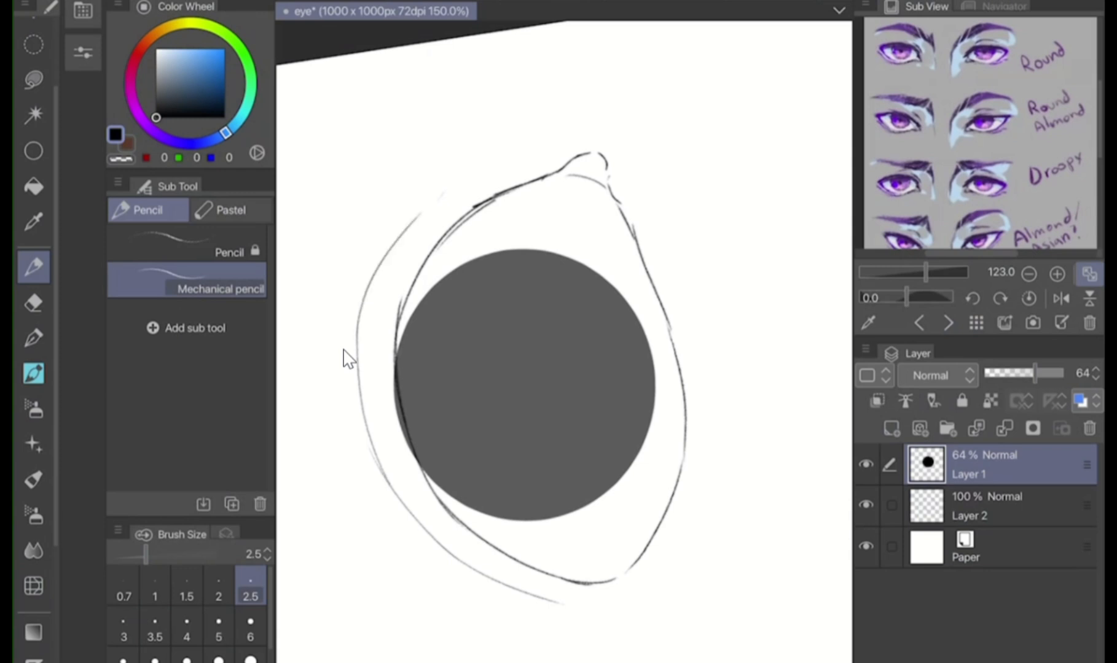
key("ctrl+z")
mouse_move(356, 379)
left_mouse_down()
mouse_move(371, 274)
mouse_move(417, 209)
left_mouse_up()
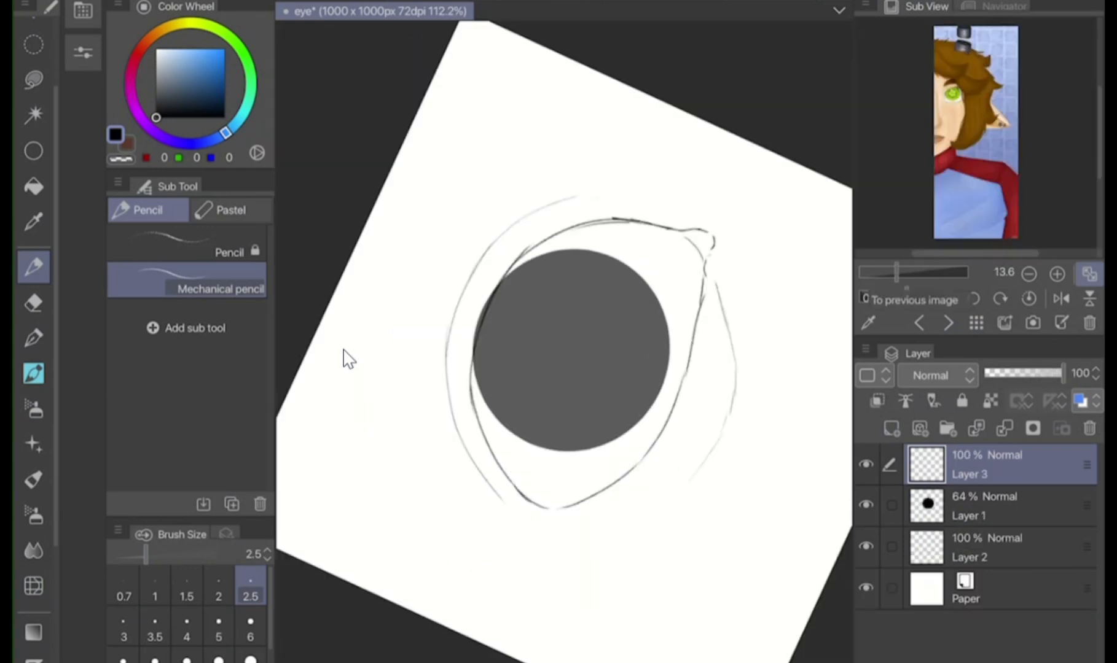
scroll(959, 111, "up", 6)
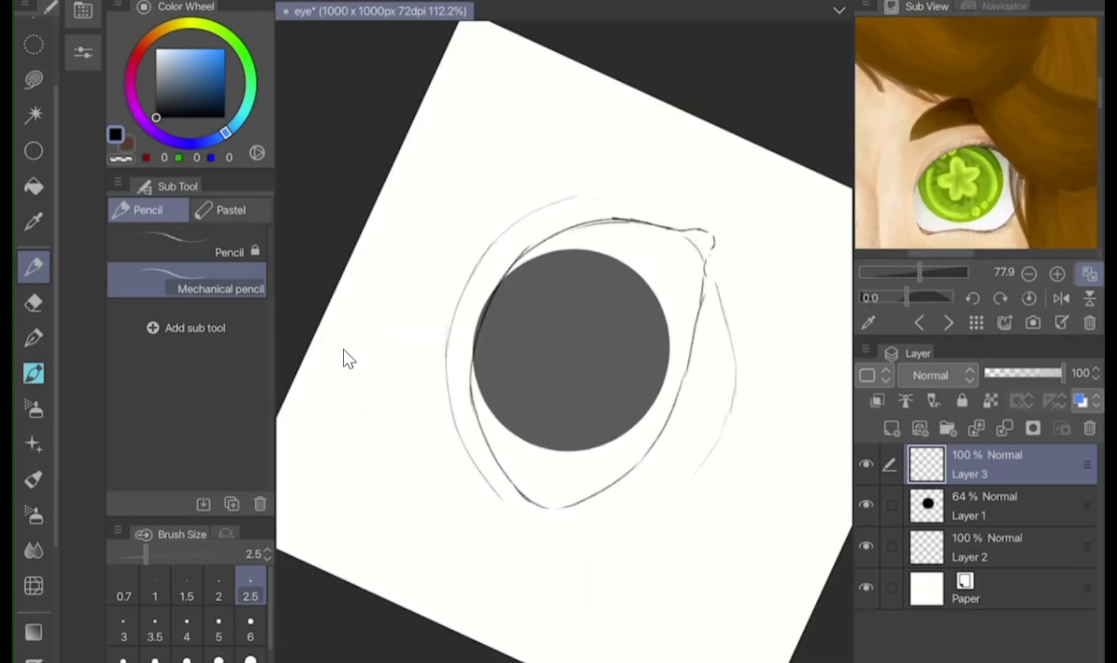
Sketch the eyebrow's front and jagged upper edge on Layer 3, and shift that layer slightly with Move layer
scroll(344, 355, "up", 1)
mouse_move(463, 267)
left_mouse_down()
mouse_move(520, 222)
mouse_move(518, 280)
left_mouse_up()
left_click_drag(463, 260, 449, 306)
mouse_move(447, 315)
left_mouse_down()
mouse_move(459, 307)
mouse_move(446, 410)
mouse_move(475, 484)
left_mouse_up()
key("k")
left_click_drag(660, 313, 634, 308)
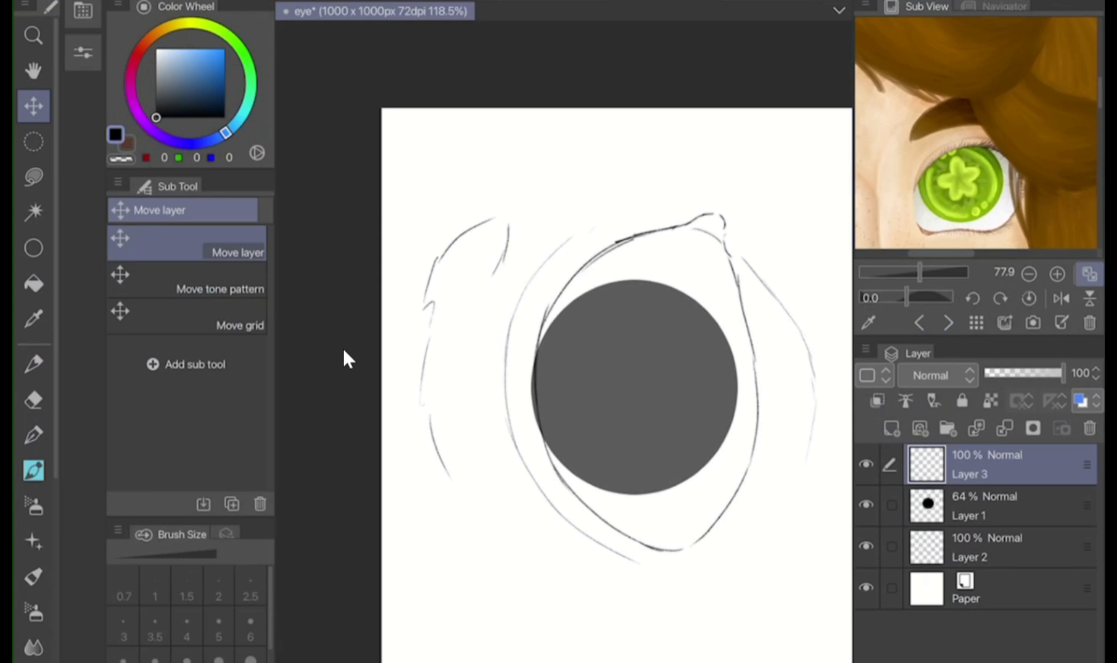
Sketch the eyebrow's lower edge and tapered tail with the Mechanical pencil, replacing the first short strokes
key("p")
left_click_drag(504, 258, 513, 322)
left_click_drag(499, 322, 494, 366)
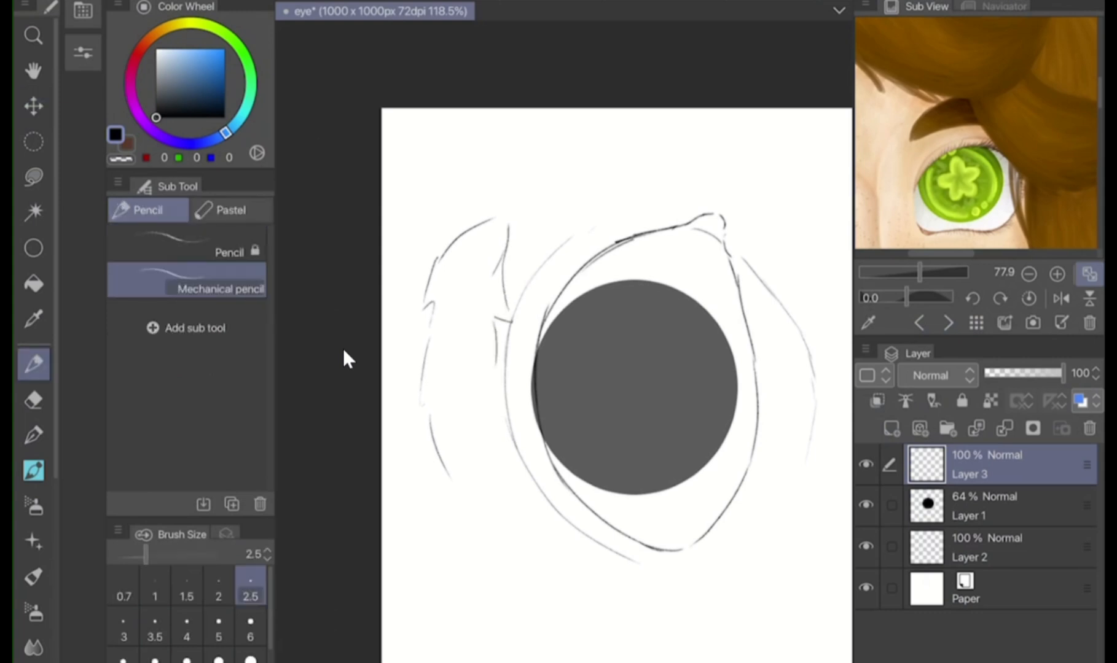
key("ctrl+z")
key("ctrl+z")
key("ctrl+z")
mouse_move(505, 254)
left_mouse_down()
mouse_move(482, 338)
mouse_move(481, 445)
mouse_move(455, 490)
mouse_move(482, 516)
left_mouse_up()
left_click_drag(488, 513, 523, 541)
left_click_drag(479, 447, 523, 539)
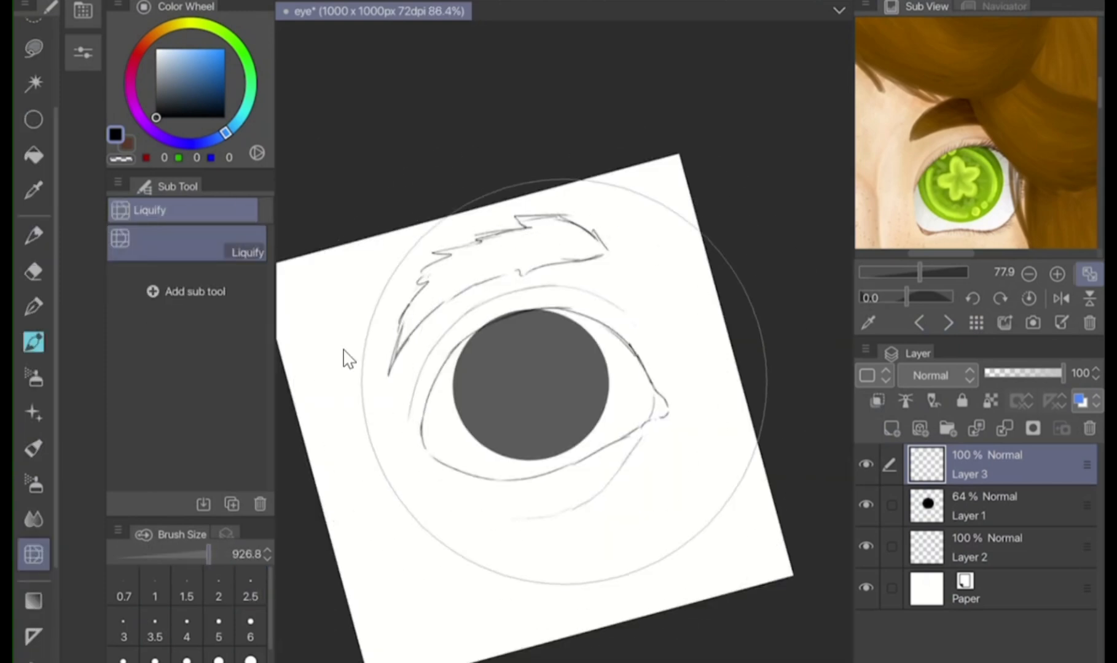
Try to pull the eyebrow's inner end downward with Liquify at brush size 472.8 and a larger size
left_click_drag(209, 555, 164, 555)
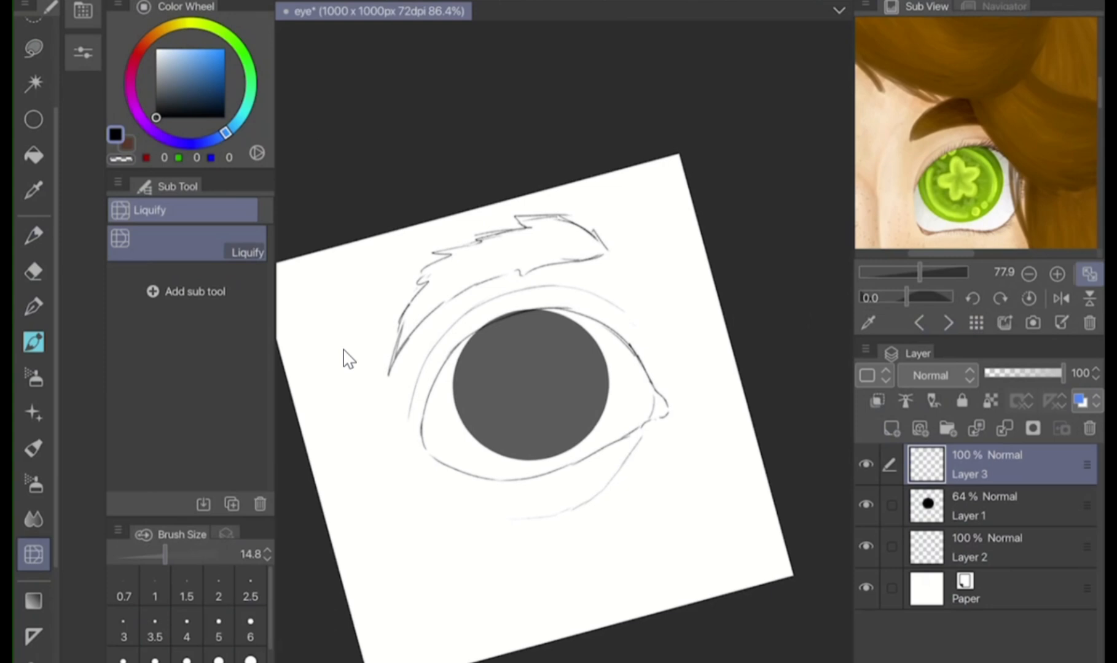
scroll(343, 350, "up", 5)
scroll(343, 350, "down", 5)
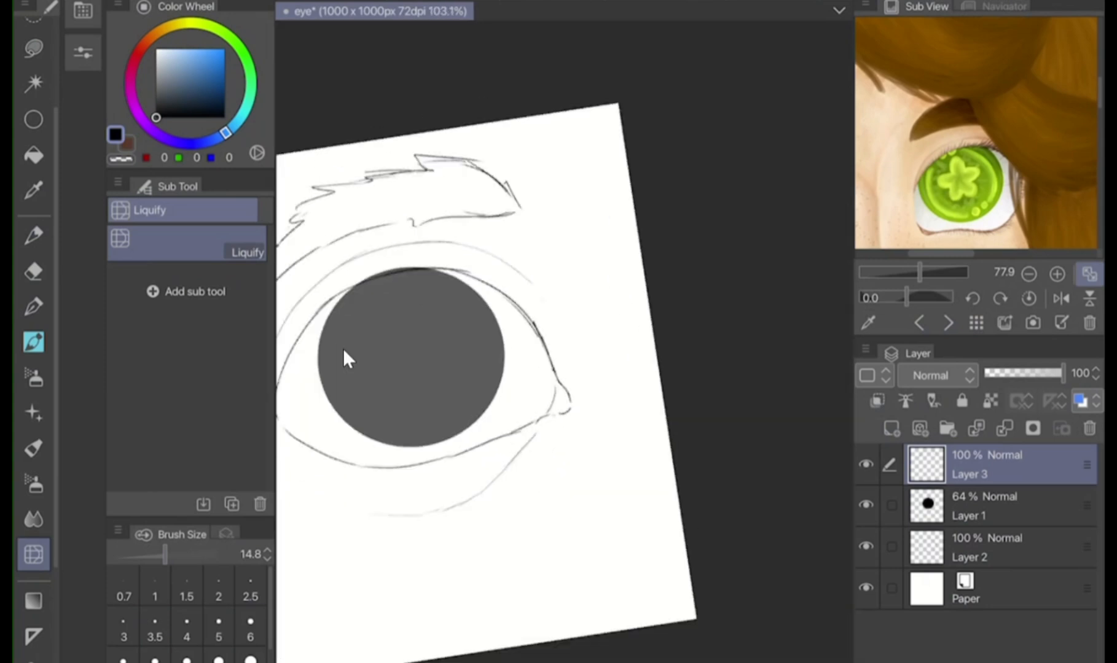
left_click_drag(165, 555, 201, 554)
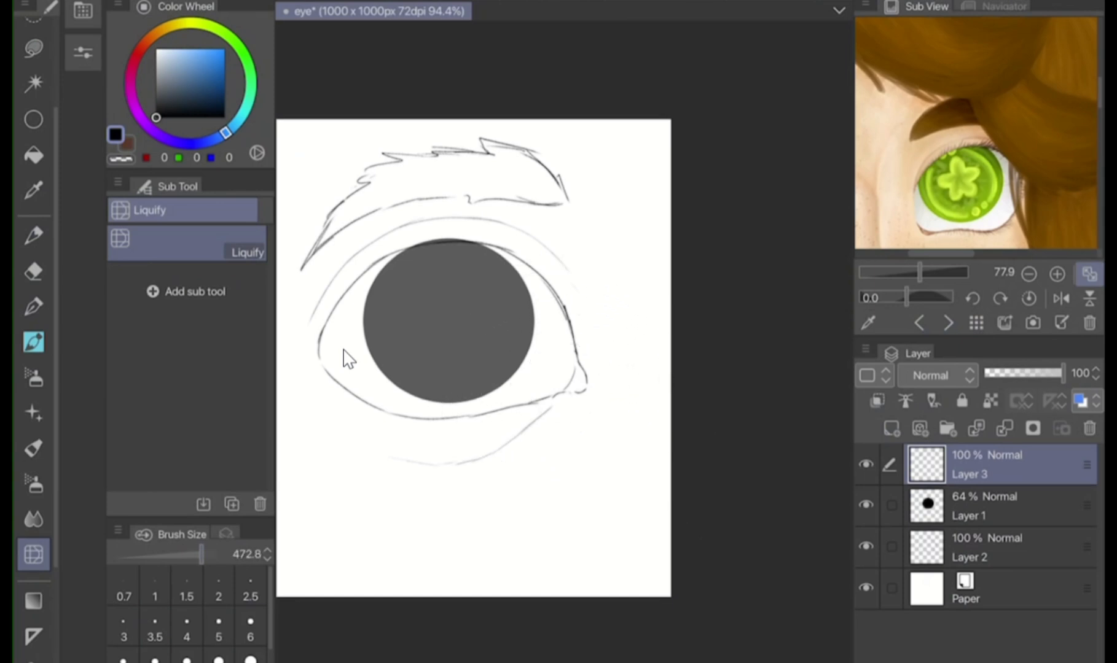
left_click_drag(569, 187, 574, 207)
left_click_drag(202, 555, 214, 555)
left_click_drag(571, 217, 583, 247)
key("ctrl+z")
key("ctrl+z")
Bend the eyebrow's inner end downward with Liquify at brush size 630.9
left_click_drag(214, 555, 204, 555)
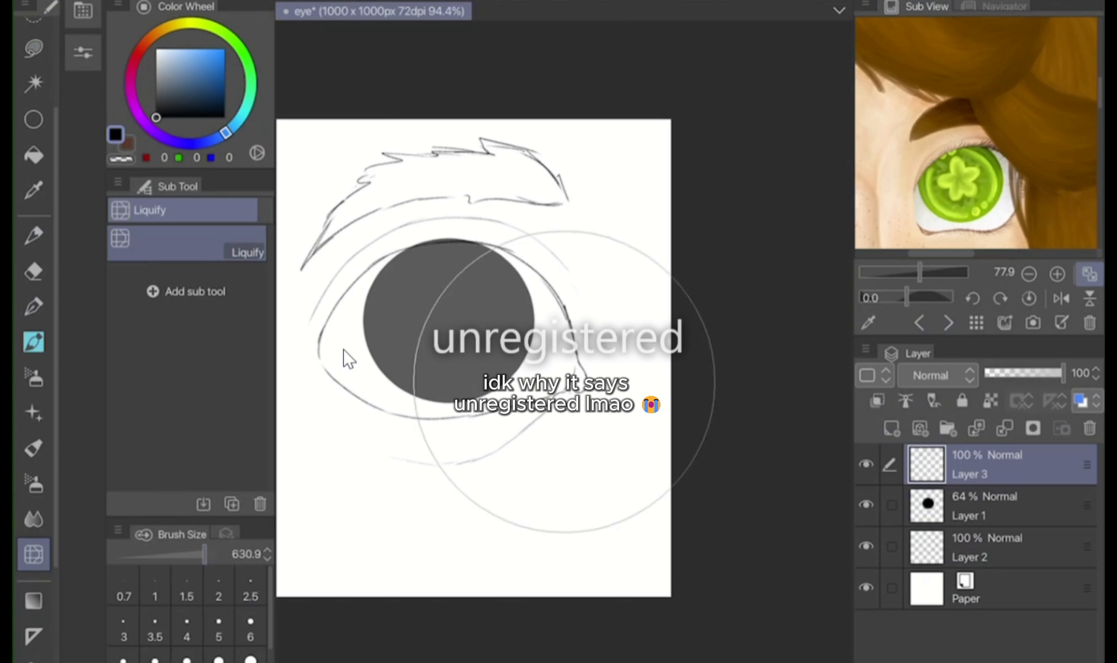
mouse_move(567, 195)
left_mouse_down()
mouse_move(588, 233)
mouse_move(579, 228)
left_mouse_up()
left_click_drag(547, 172, 553, 182)
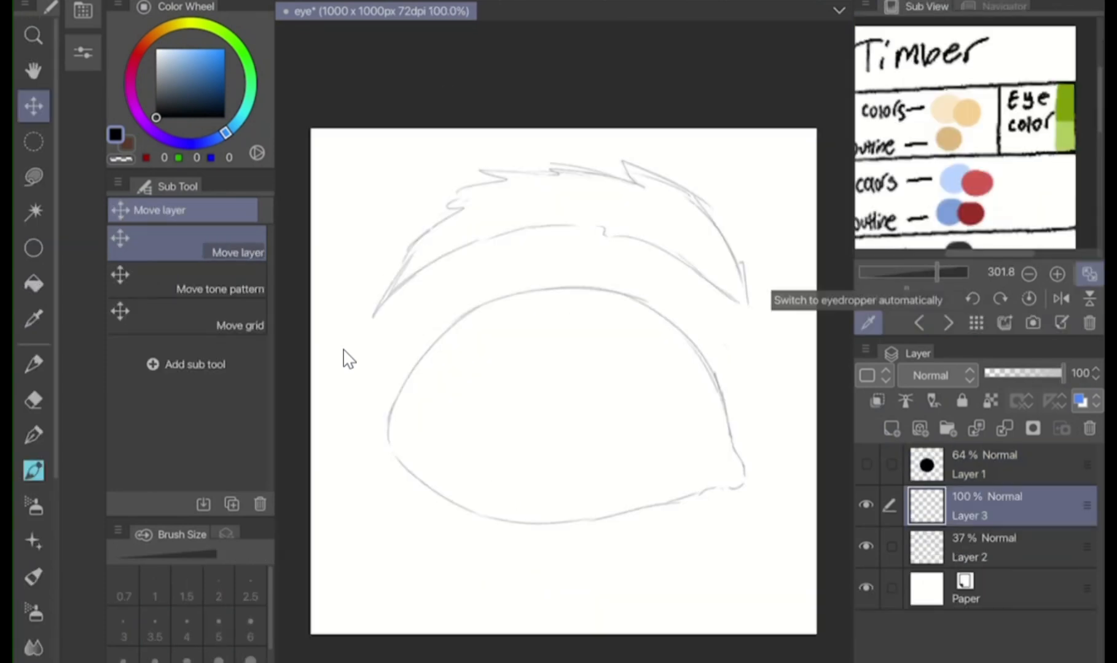
Fill Layer 3 with the reference skin tone RGB 255, 229, 200 and move it beneath Layer 2
left_click(943, 112)
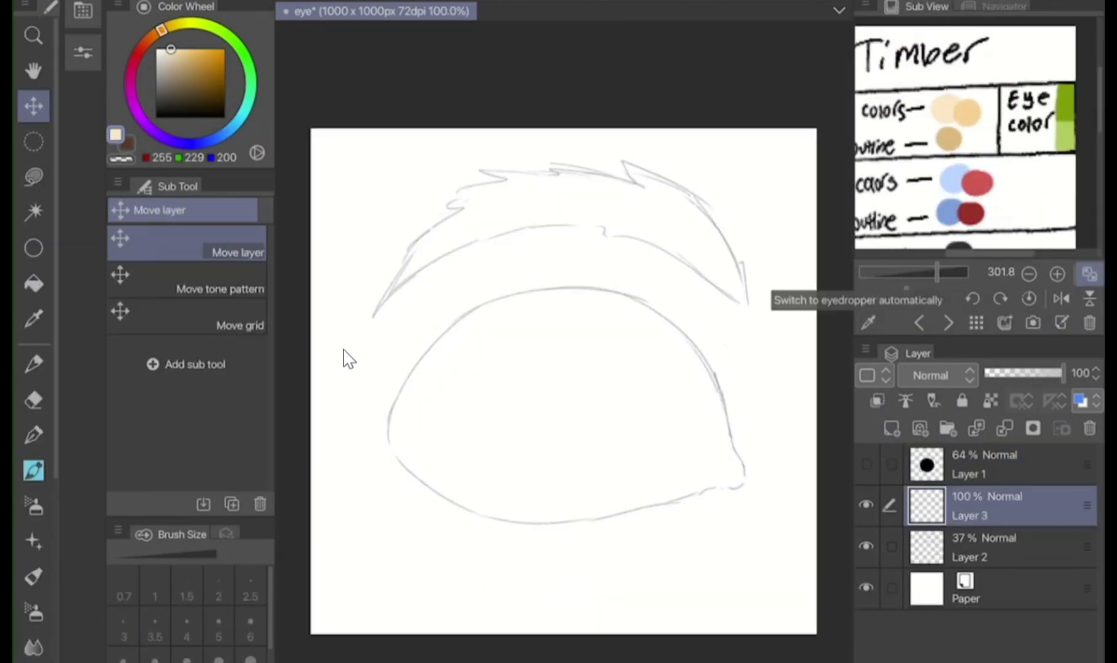
key("alt+BackSpace")
left_click_drag(995, 506, 995, 568)
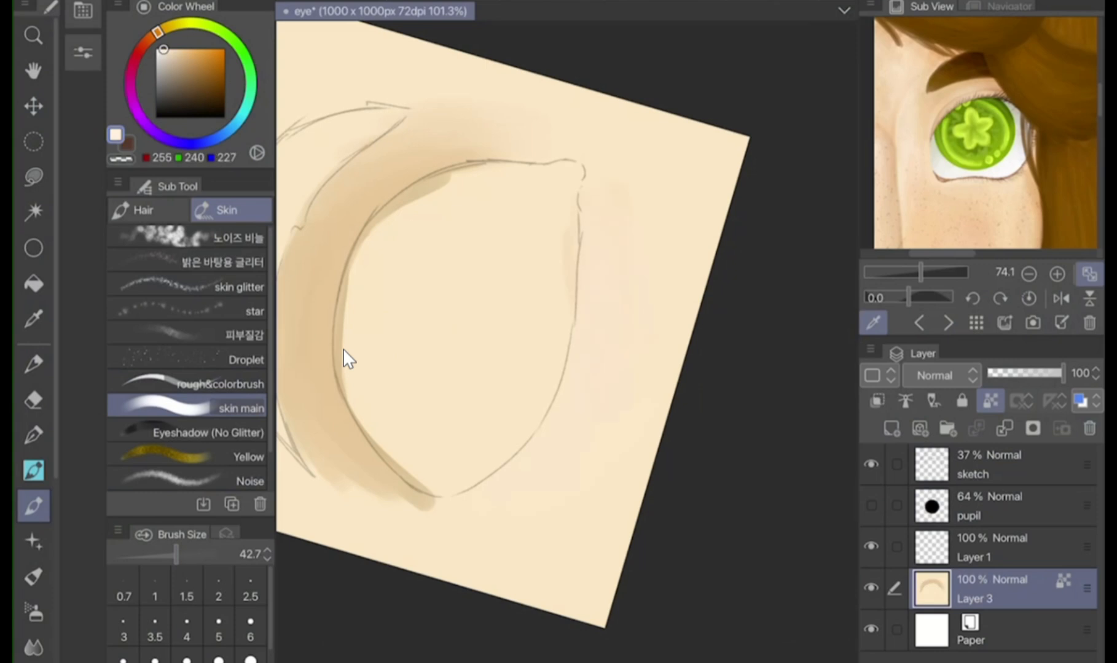
Paint a pale highlight under the lower lid and RGB 255, 219, 190 shading below it with the skin main brush at size 42.7
left_click_drag(591, 215, 596, 376)
left_click_drag(604, 215, 645, 304)
left_click(173, 49)
left_click_drag(617, 184, 675, 317)
left_click_drag(633, 261, 656, 344)
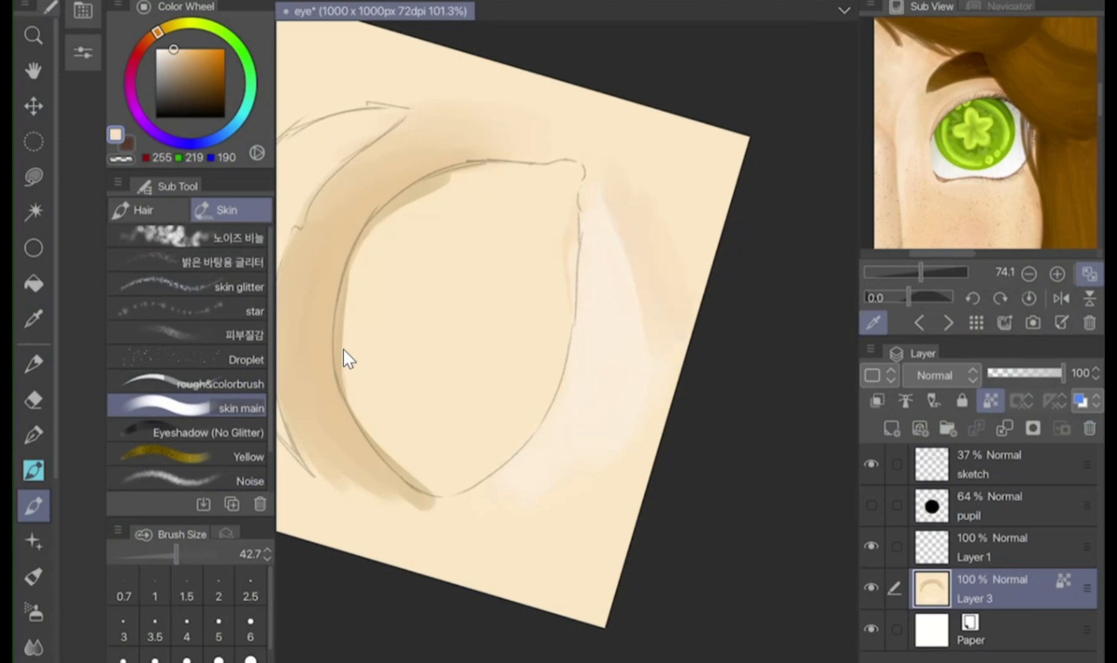
left_click_drag(602, 212, 618, 242)
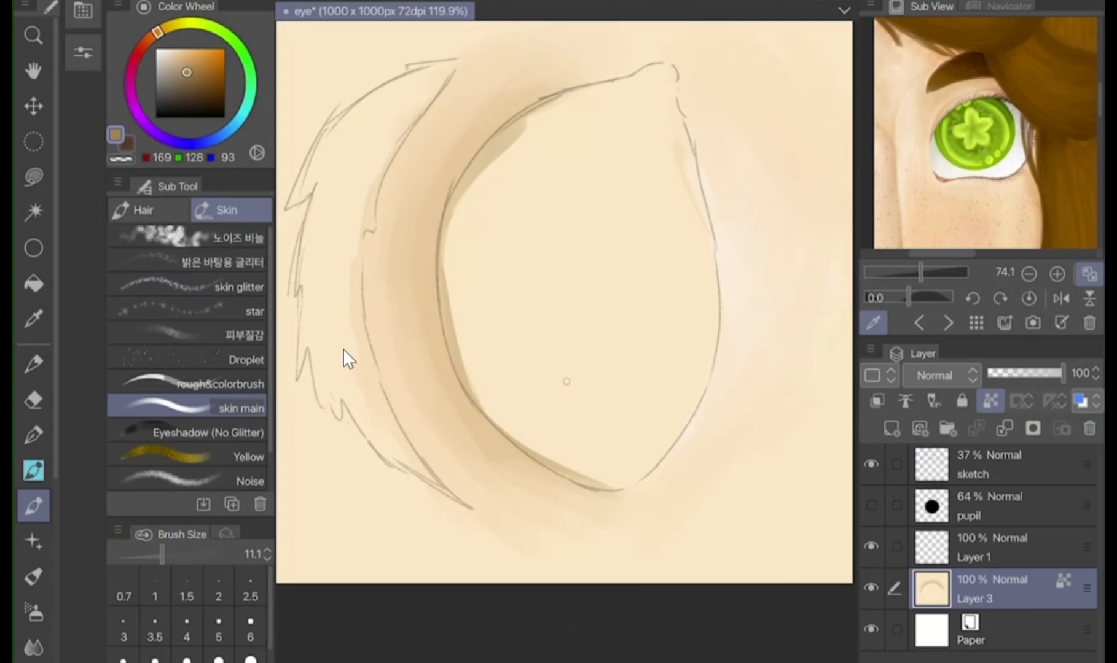
Deepen the eyelid crease and upper lid edge with the skin main brush at size 11.1, using brown RGB 169, 128, 93 and lighter 210, 162, 122
mouse_move(406, 287)
left_mouse_down()
mouse_move(414, 196)
mouse_move(460, 140)
left_mouse_up()
left_click_drag(426, 178, 567, 86)
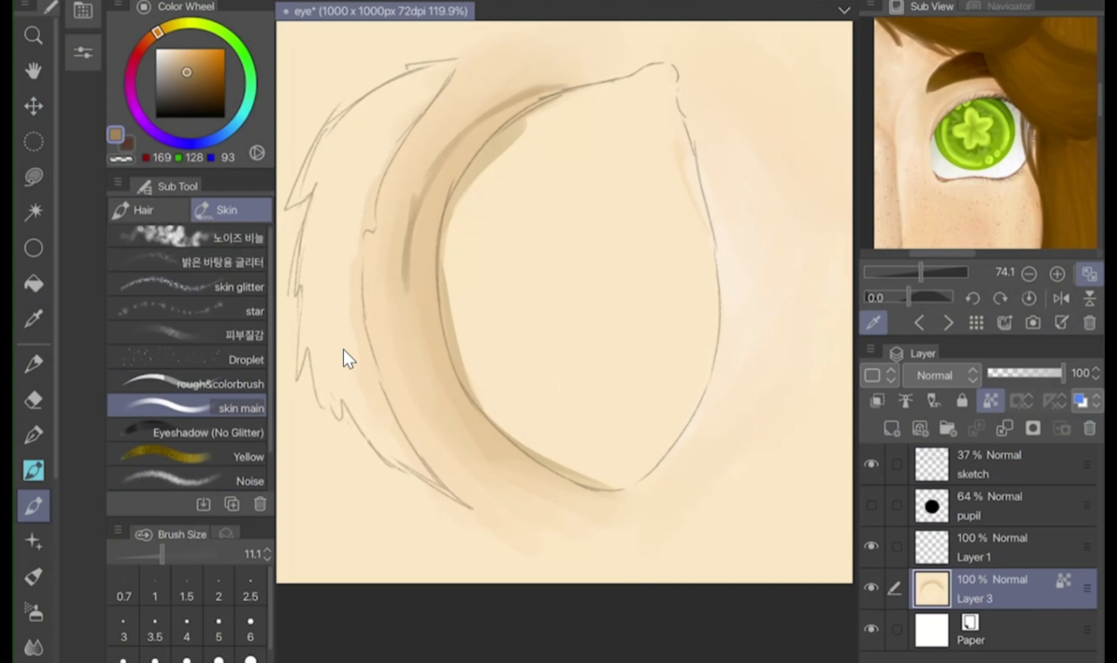
left_click_drag(407, 344, 405, 204)
left_click_drag(408, 323, 455, 435)
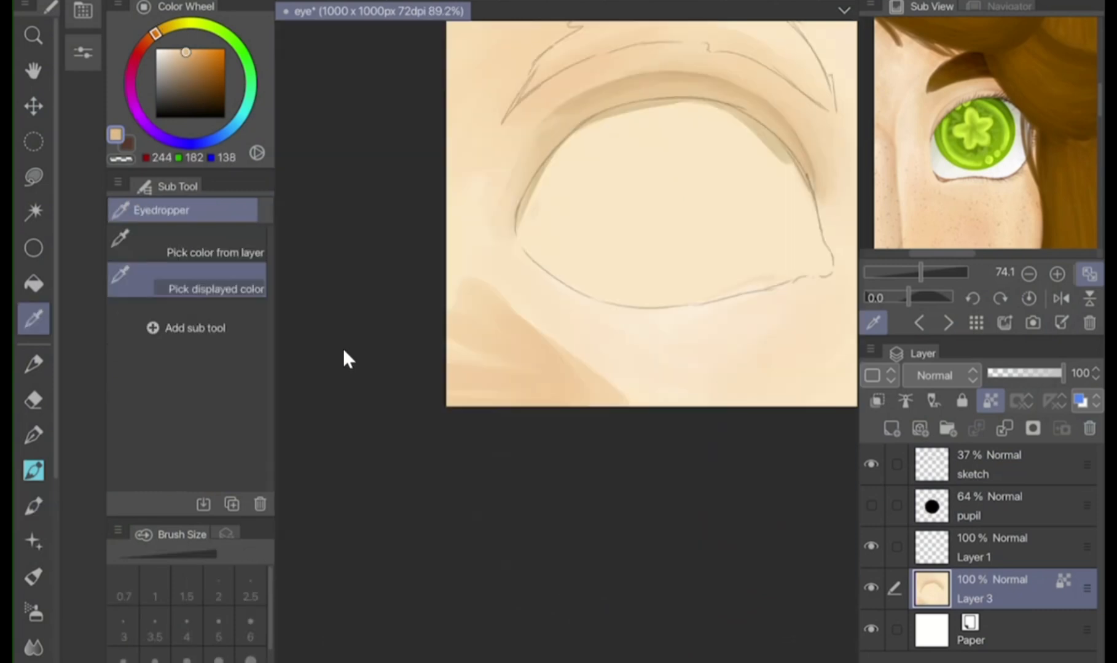
left_click(464, 247)
left_click_drag(468, 287, 617, 395)
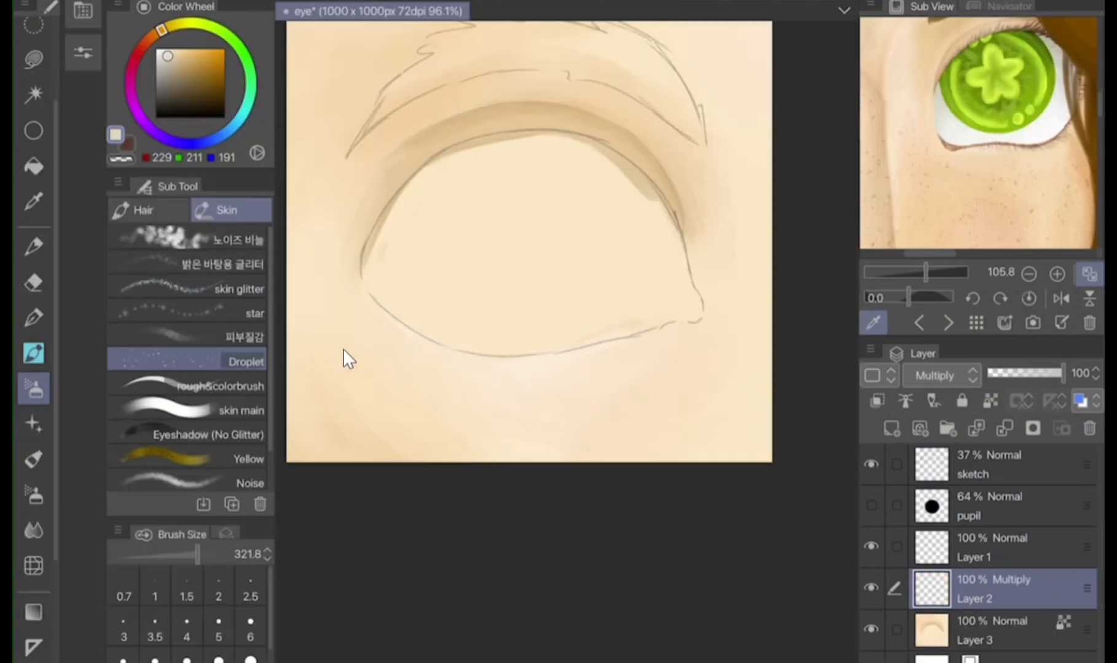
Soften the skin with the skin main brush at size 62.8 in RGB 255, 229, 200, undoing the first broad stroke
mouse_move(308, 325)
left_mouse_down()
mouse_move(368, 356)
mouse_move(669, 393)
mouse_move(725, 384)
left_mouse_up()
key("ctrl+z")
left_click_drag(295, 283, 301, 295)
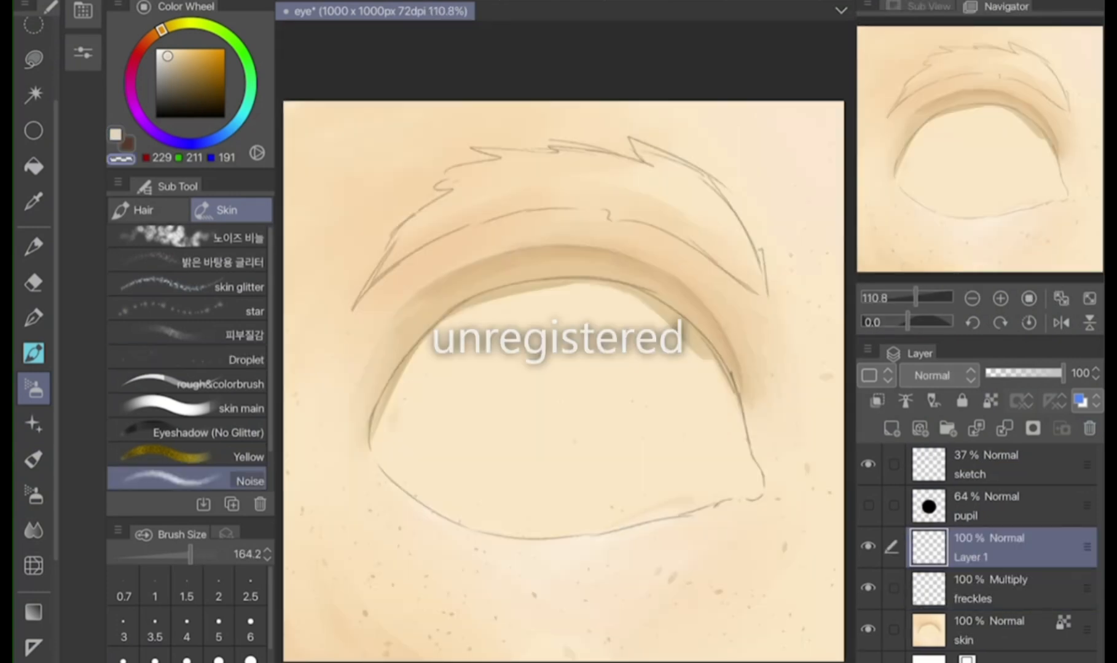
Move Layer 1 above the sketch layer and switch to the G-pen with white as the drawing colour
left_click_drag(995, 547, 996, 458)
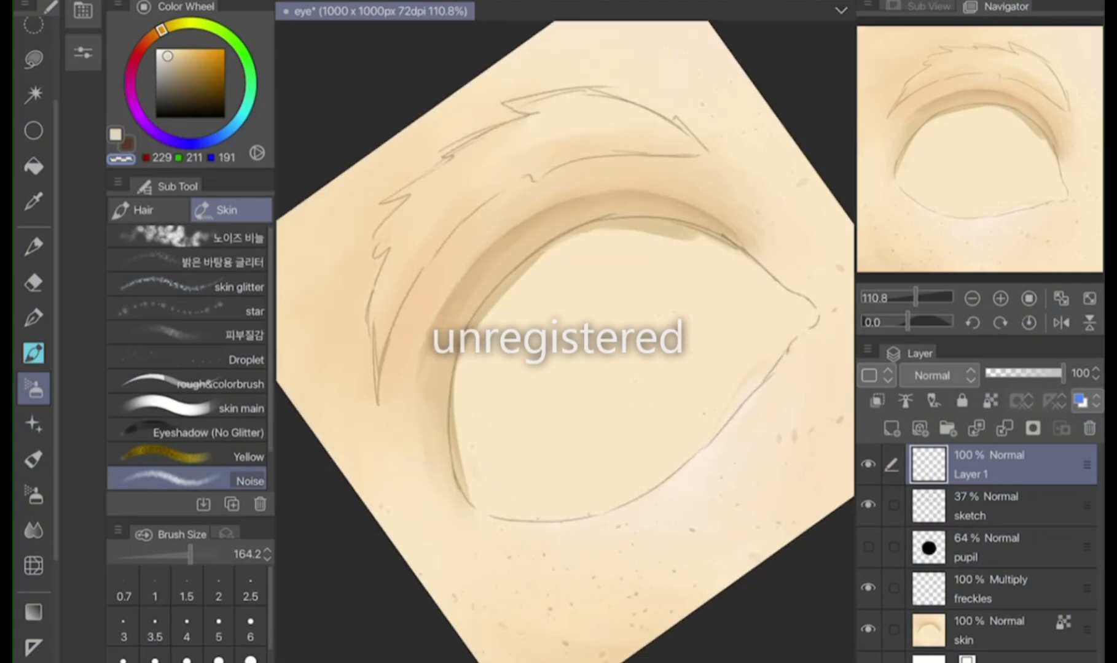
left_click(156, 49)
left_click(33, 318)
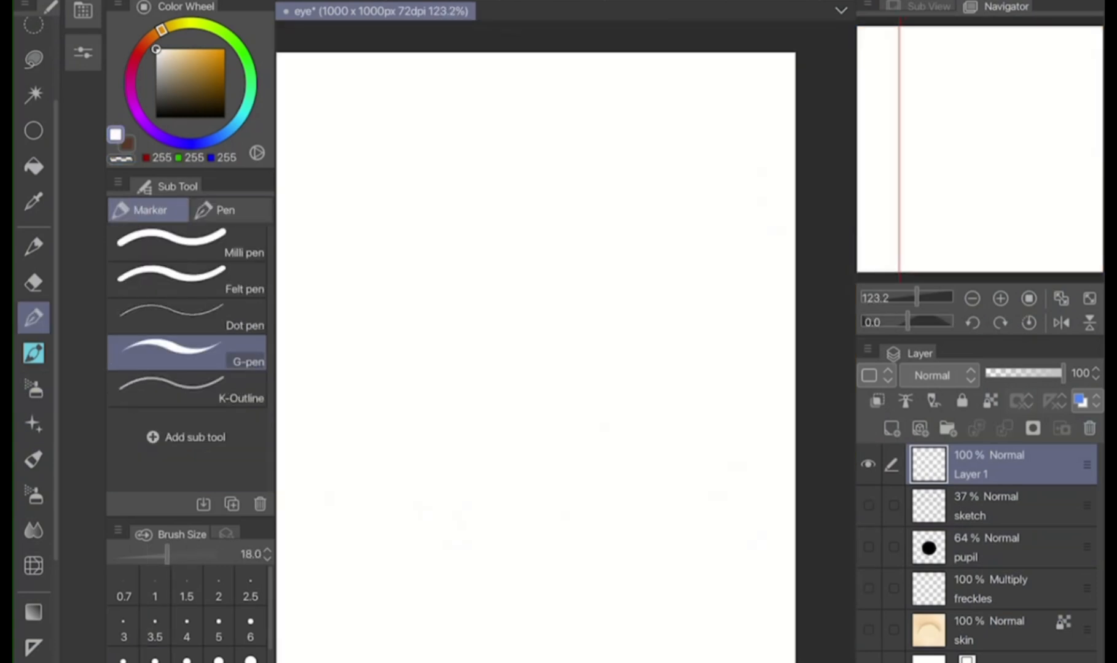
Auto-select the area outside the eye outline, invert the selection, fill it white on Layer 1, deselect and show the hidden layers
scroll(618, 220, "down", 3)
left_click(33, 94)
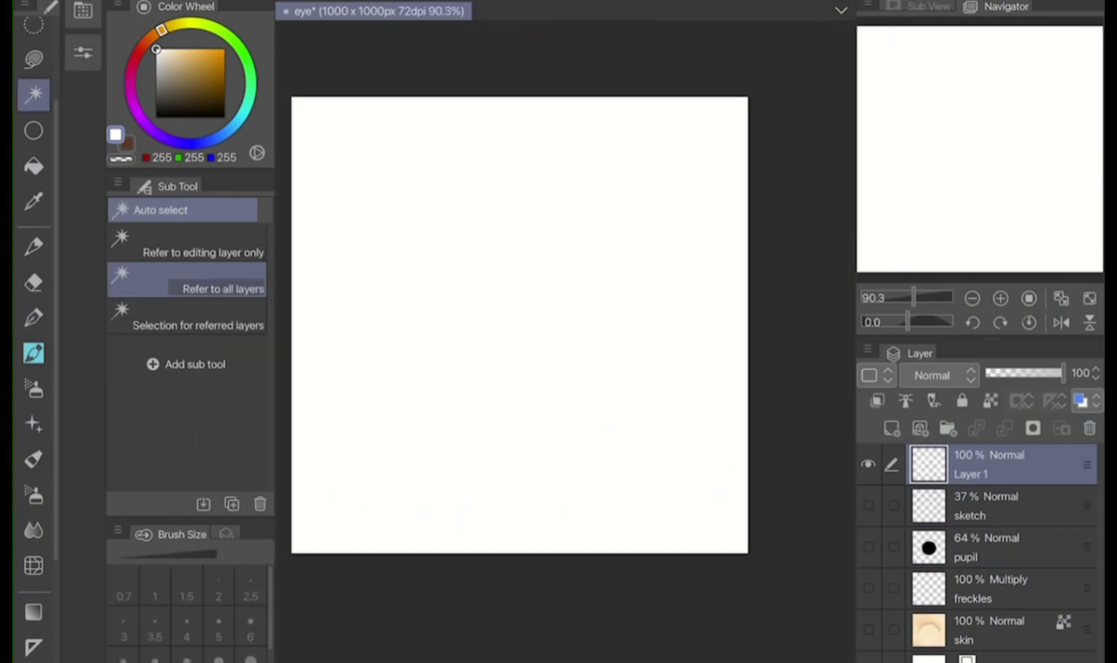
left_click(430, 178)
left_click(399, 584)
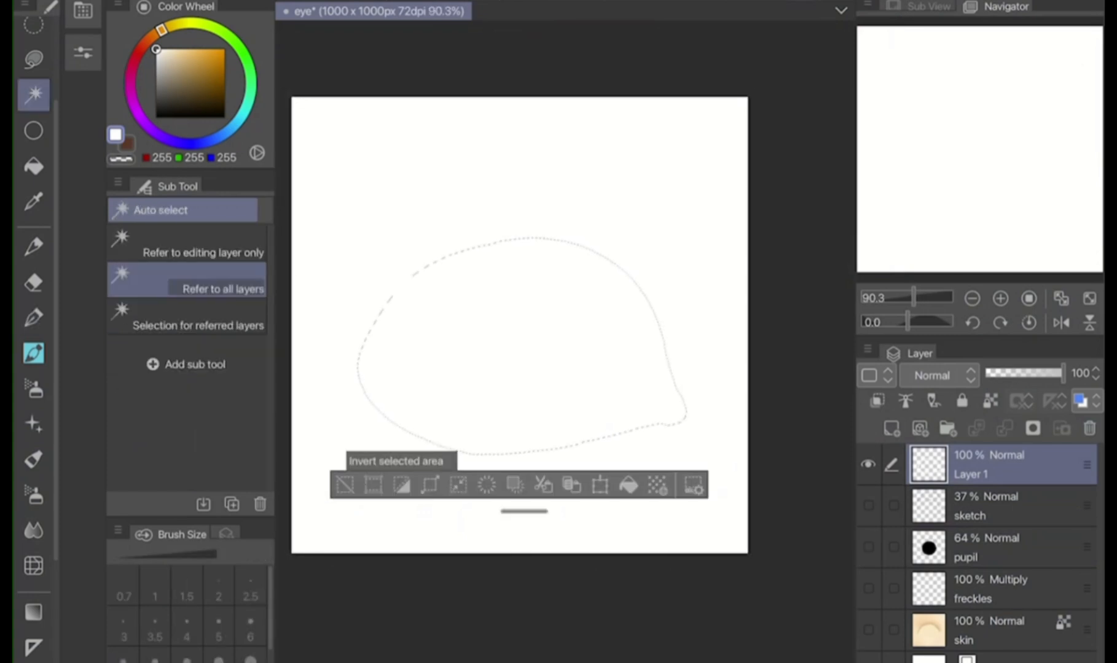
left_click(628, 485)
left_click(345, 486)
left_click_drag(868, 506, 868, 630)
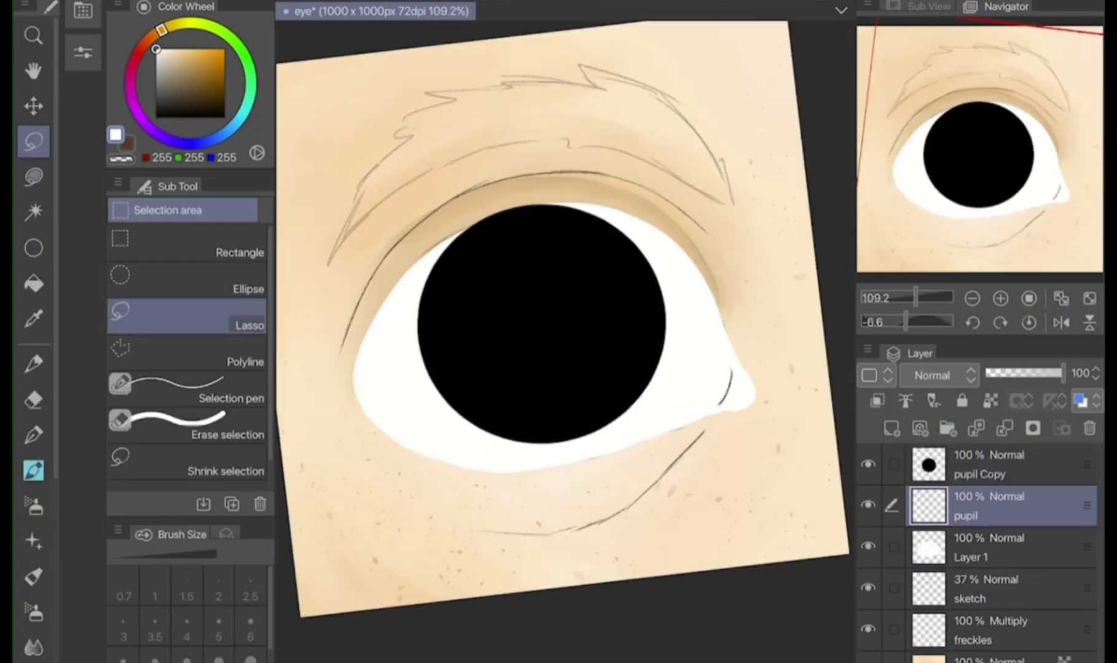
Move the sketch layer below the pupil, merge it with the layer below and set its opacity to 45%
mouse_move(983, 505)
left_mouse_down()
mouse_move(983, 574)
mouse_move(983, 553)
left_mouse_up()
left_click(983, 588)
left_click_drag(1014, 374, 1063, 373)
left_click(989, 548)
left_click(1005, 429)
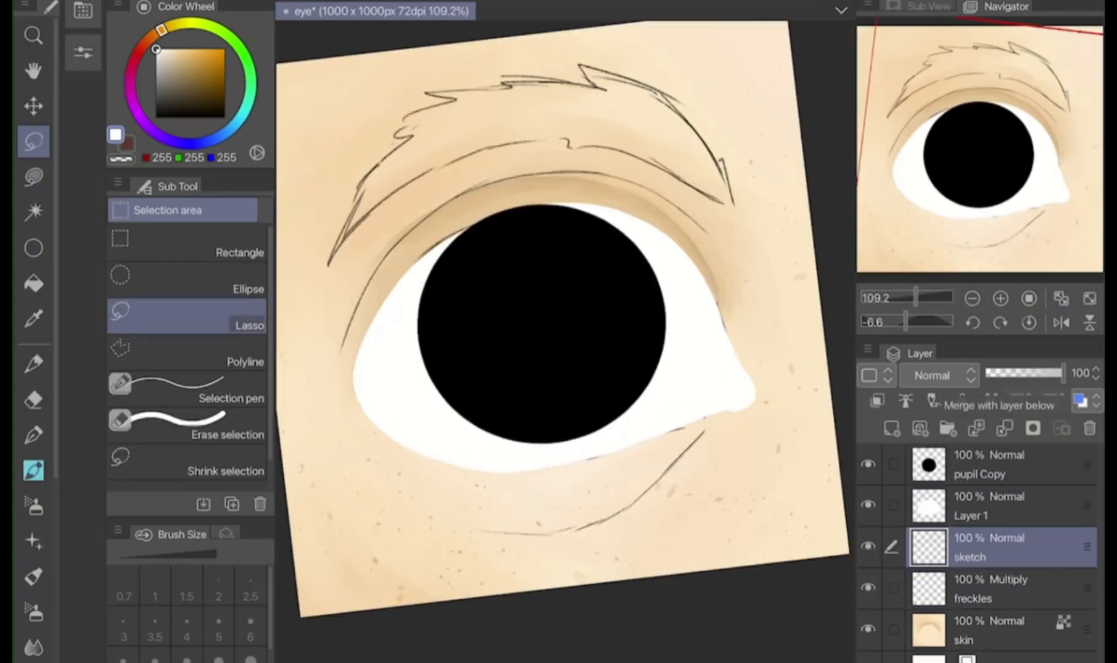
left_click(1020, 374)
Shade the green iris on the pupil Copy layer with an upward Foreground to transparent gradient in light green RGB 199, 225, 118
left_click(996, 465)
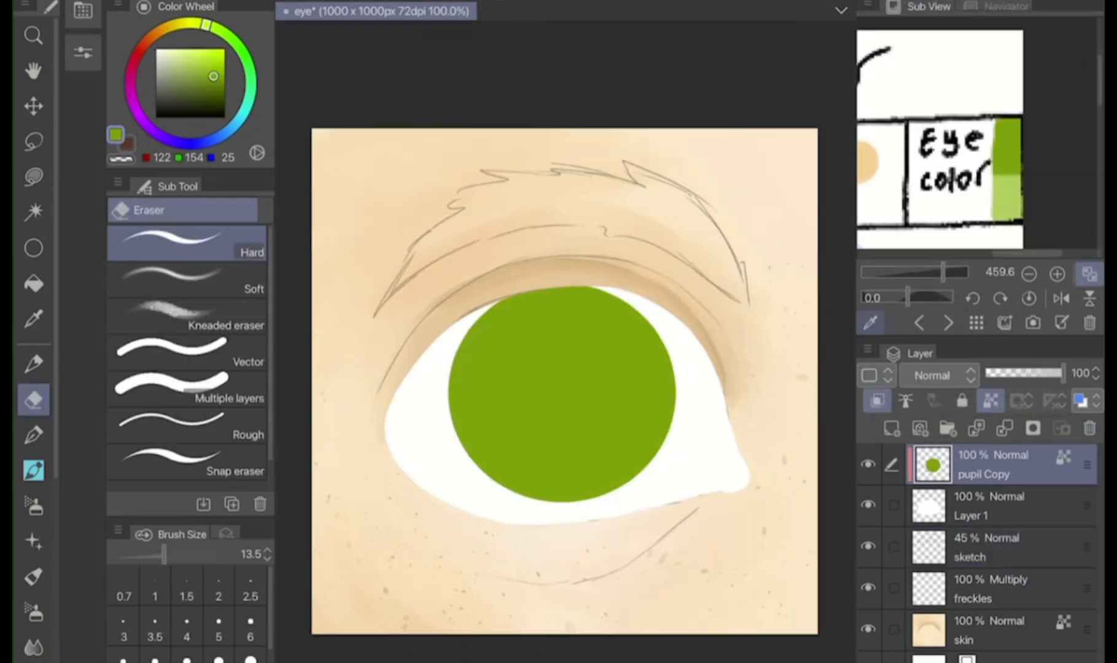
left_click(871, 323)
left_click(870, 323)
left_click(200, 54)
left_click(871, 322)
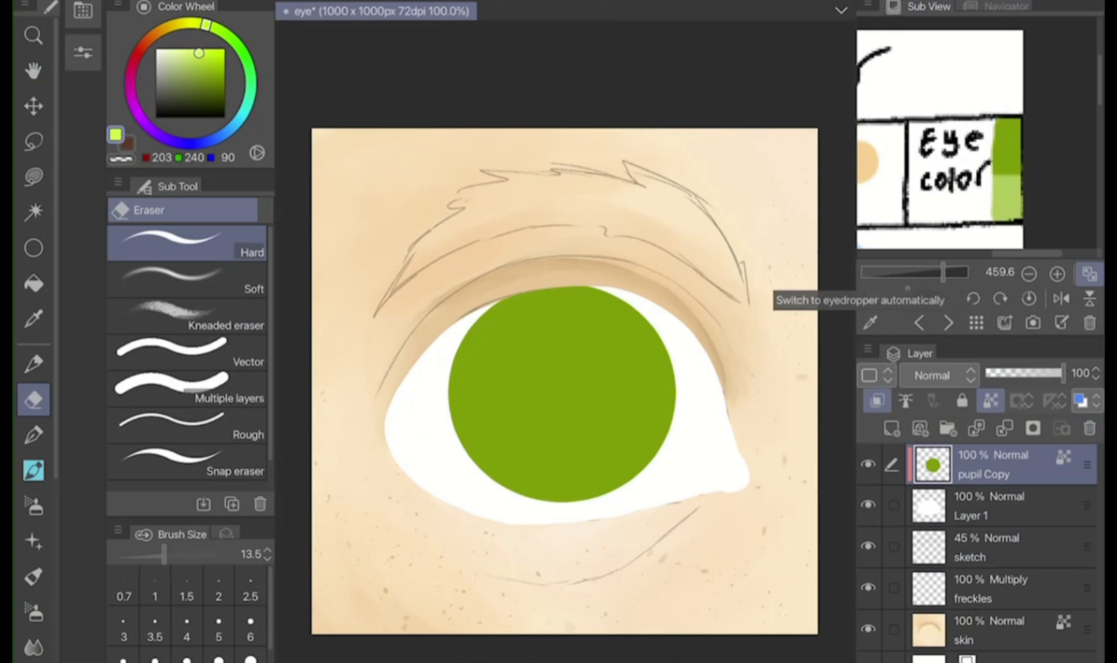
left_click(194, 52)
left_click_drag(188, 53, 189, 58)
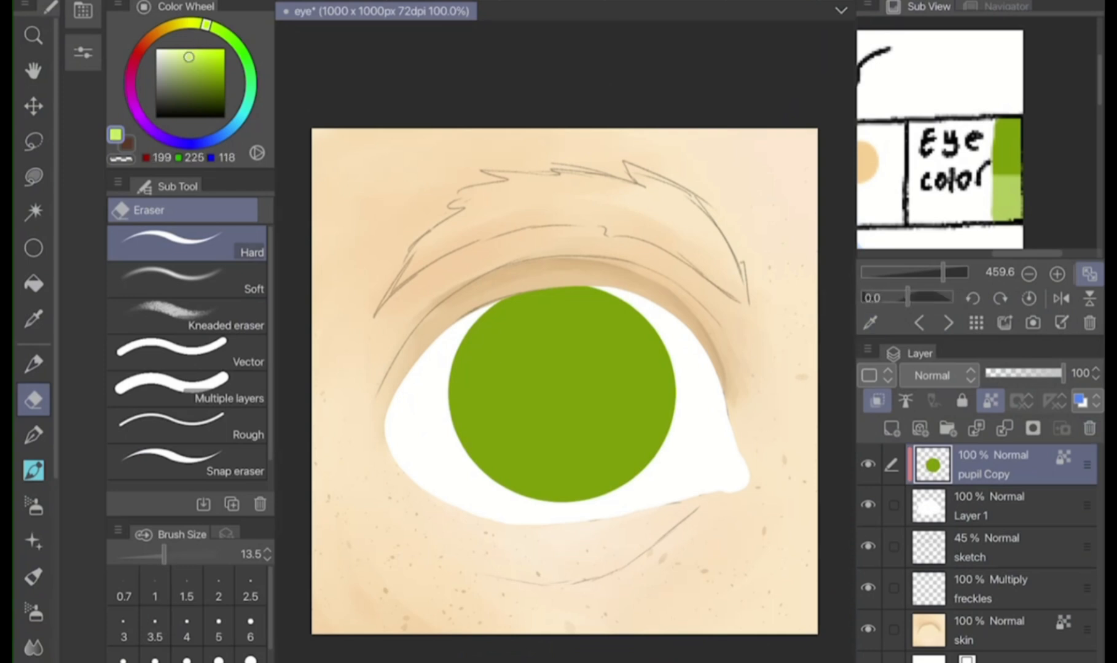
scroll(33, 368, "down", 2)
left_click(33, 604)
left_click_drag(561, 571, 557, 368)
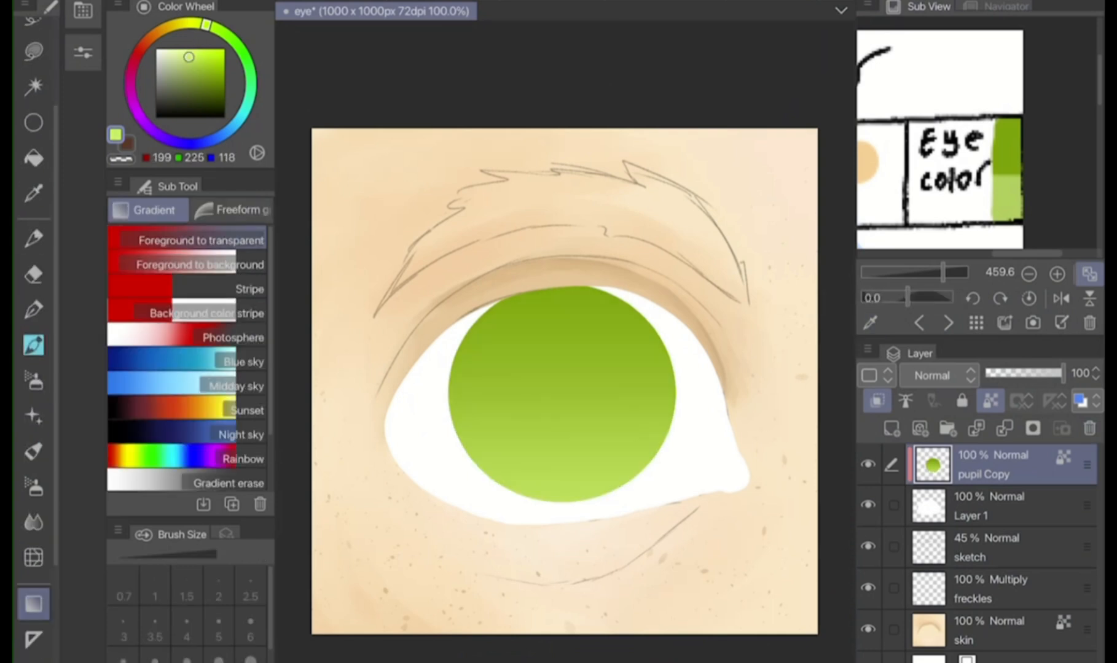
Lock Layer 1's transparent pixels and shade the eye white from the upper lid downward with a grey RGB 199, 199, 199 gradient
left_click(1007, 589)
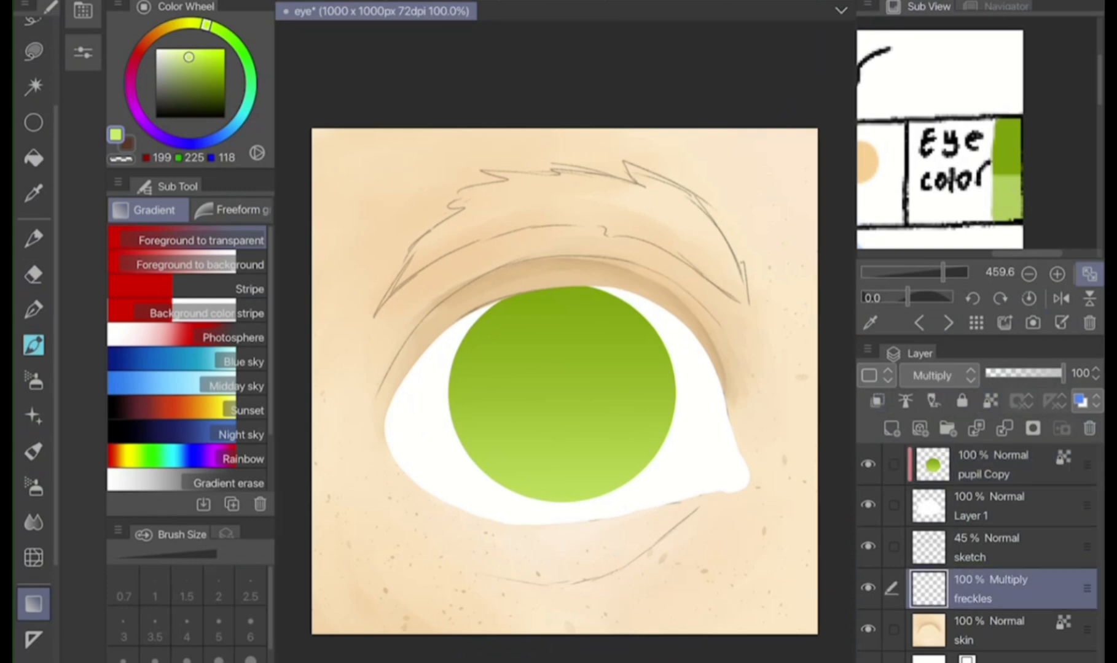
left_click(1007, 506)
left_click(991, 401)
left_click(156, 64)
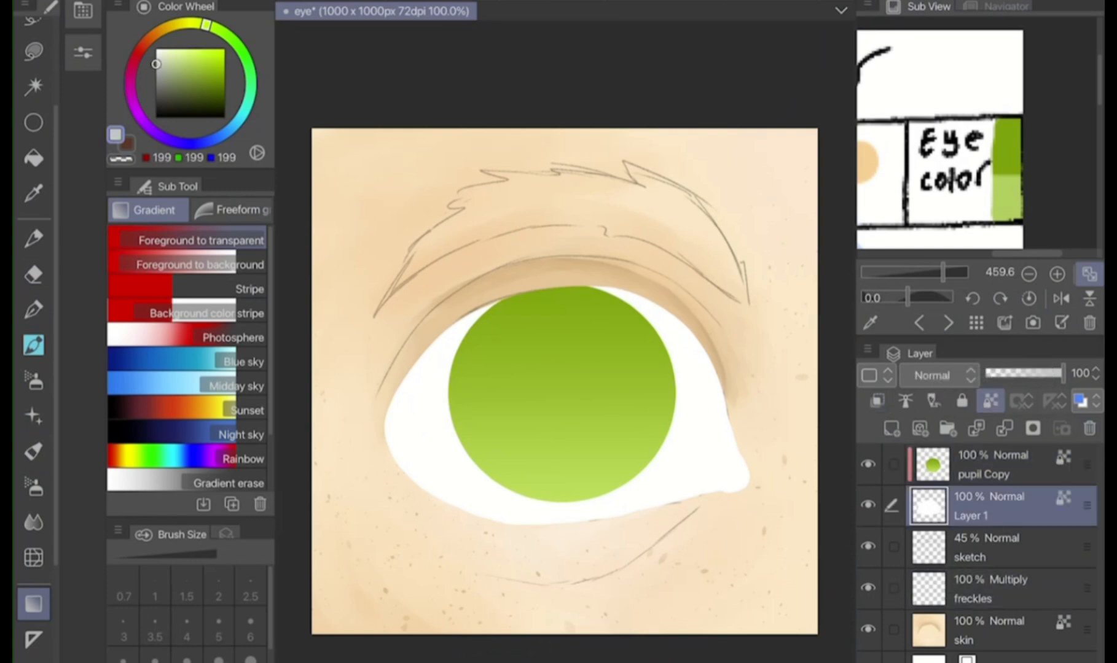
left_click_drag(535, 245, 551, 521)
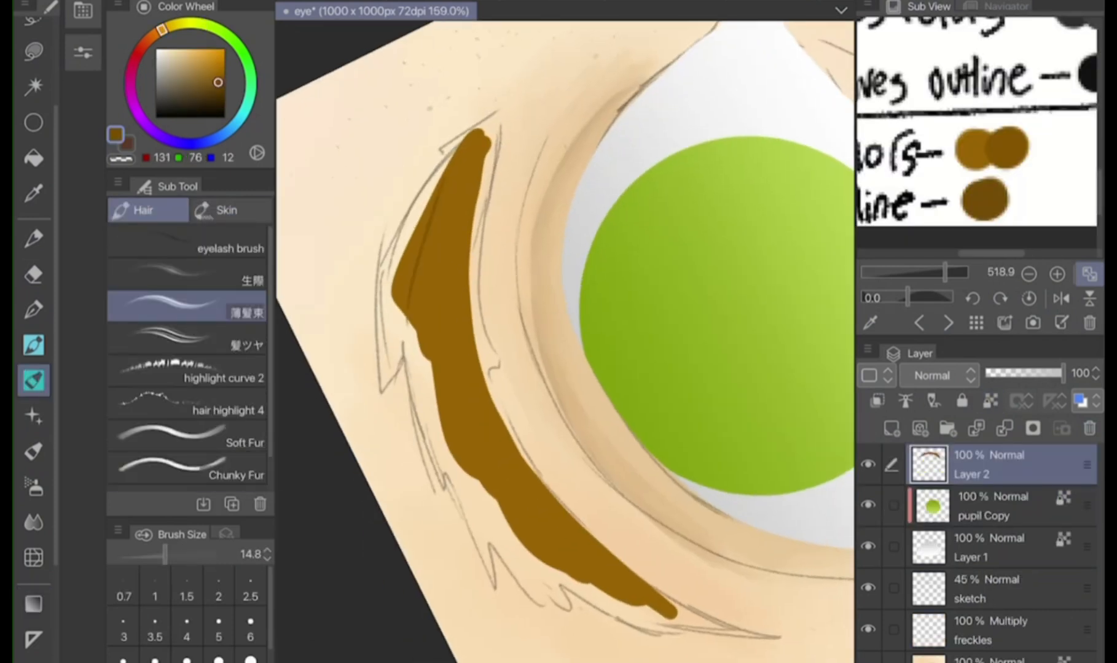
Brush brown RGB 131, 76, 12 hairs along the eyebrow's upper edge on Layer 2 with the hair brush at size 57
left_click(180, 554)
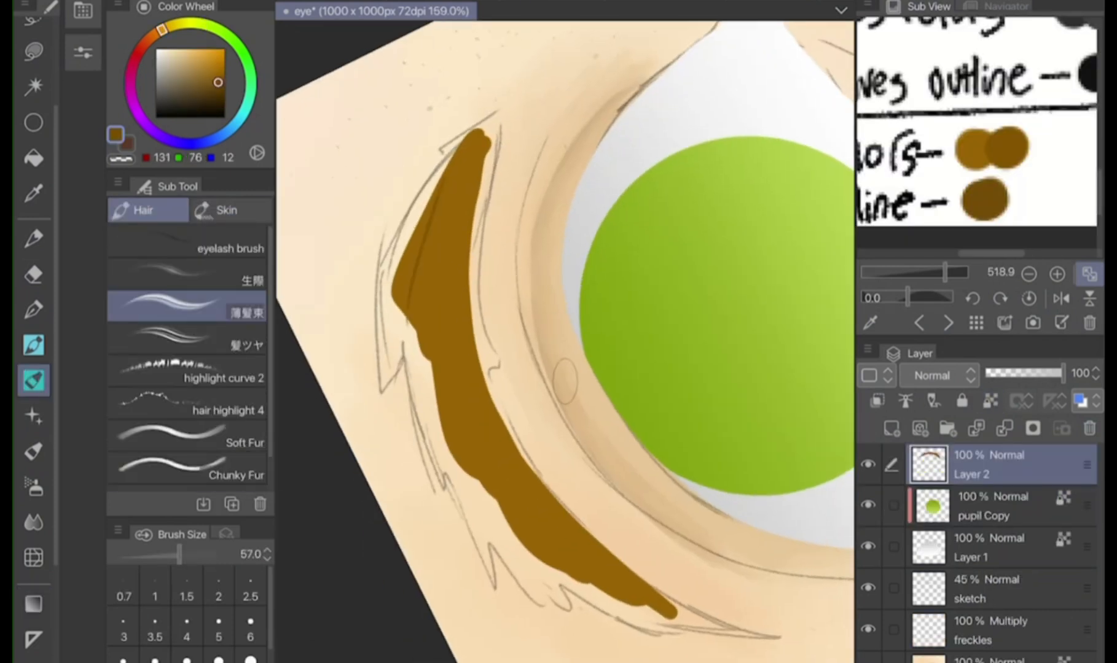
mouse_move(461, 132)
left_mouse_down()
mouse_move(398, 331)
mouse_move(408, 335)
left_mouse_up()
left_click_drag(430, 183, 419, 377)
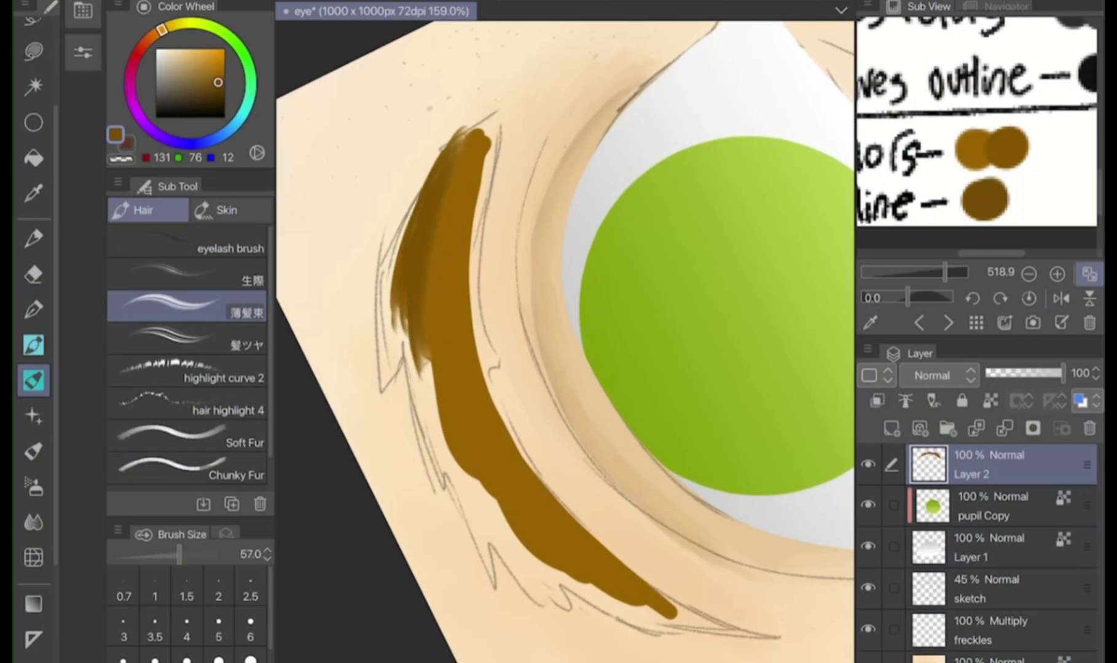
left_click_drag(427, 268, 436, 411)
left_click_drag(436, 363, 461, 433)
left_click_drag(434, 390, 510, 528)
left_click_drag(467, 446, 550, 571)
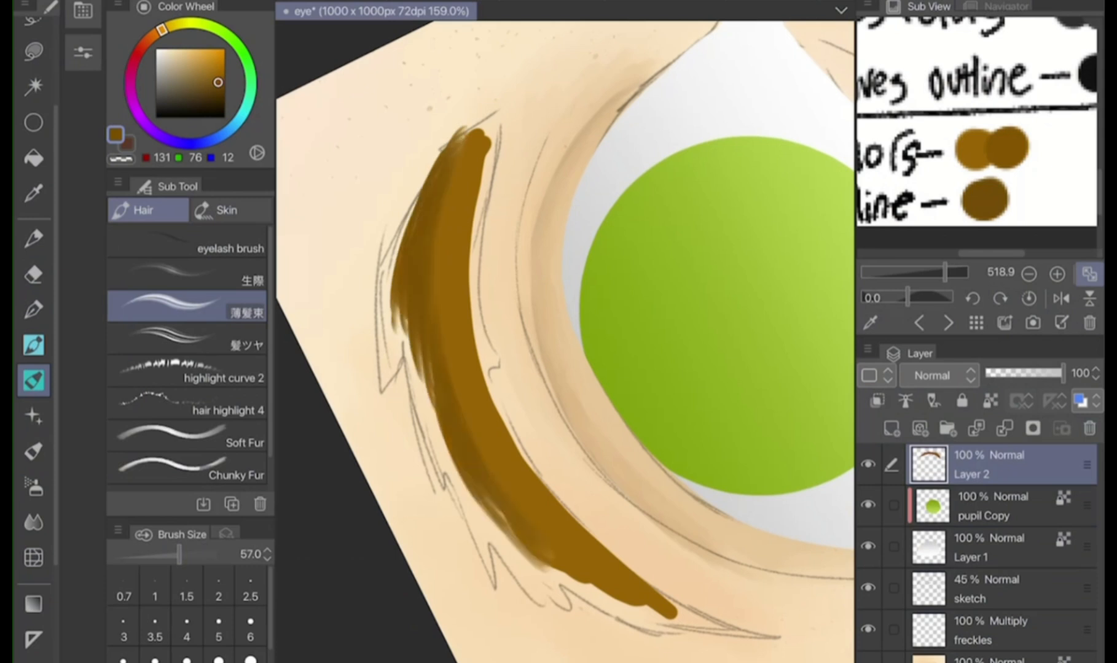
left_click_drag(485, 497, 645, 608)
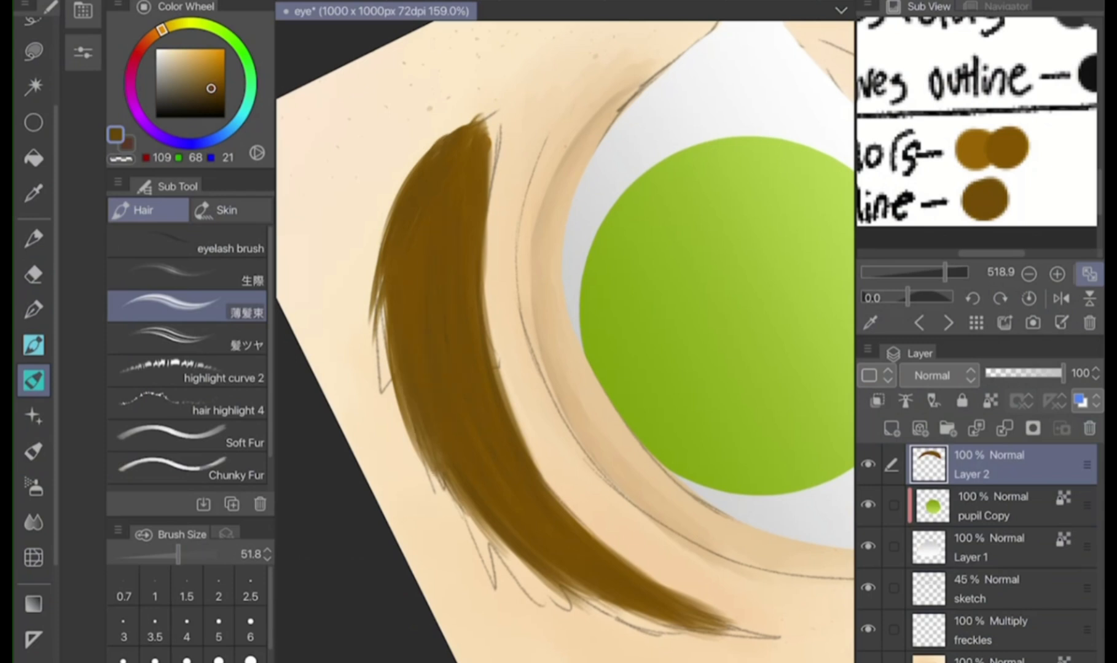
Add darker brown RGB 109, 68, 21 hairs along the eyebrow at brush size 51.8 and hide the sketch layer
left_click_drag(418, 438, 529, 565)
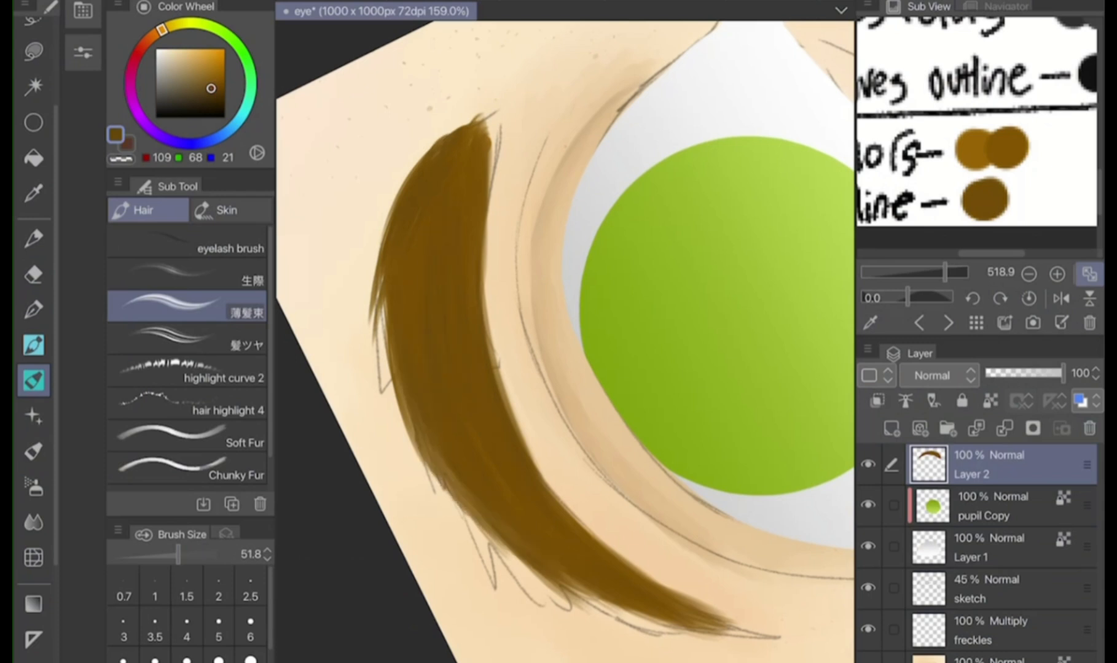
left_click_drag(615, 606, 686, 630)
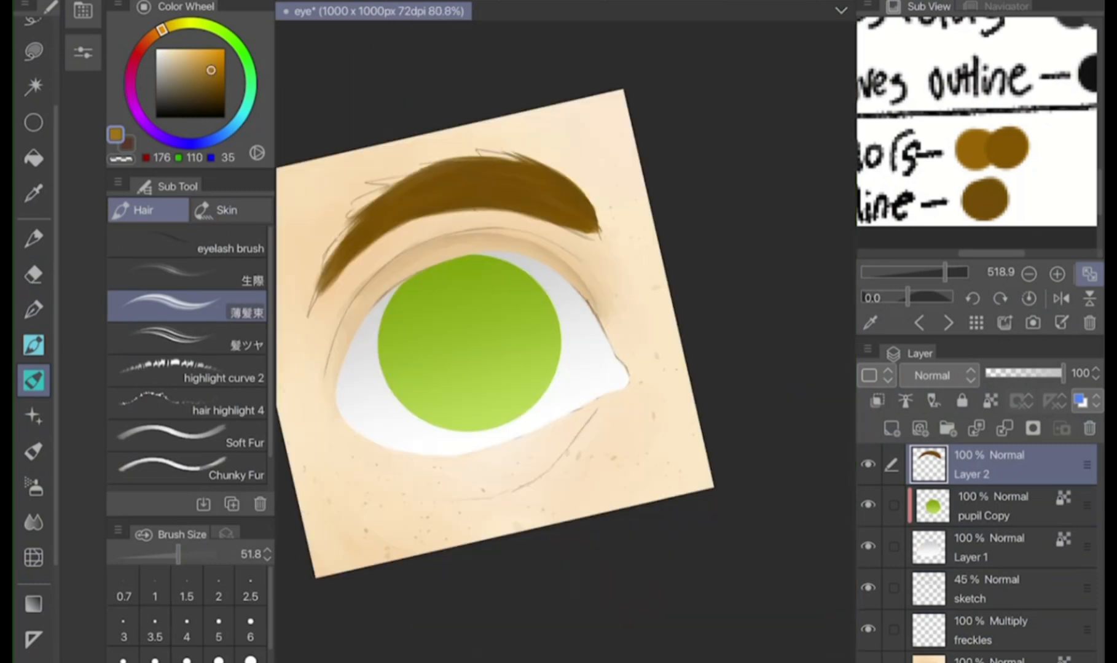
left_click(868, 588)
scroll(522, 331, "down", 1)
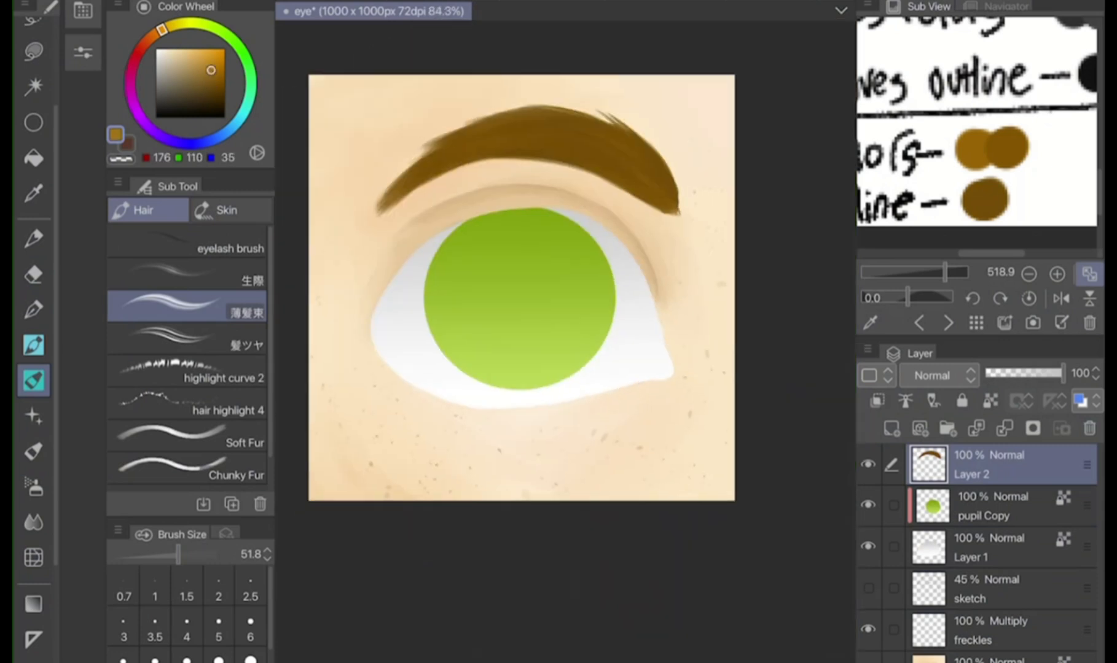
scroll(523, 332, "up", 5)
left_click_drag(604, 188, 609, 245)
left_click_drag(597, 148, 610, 220)
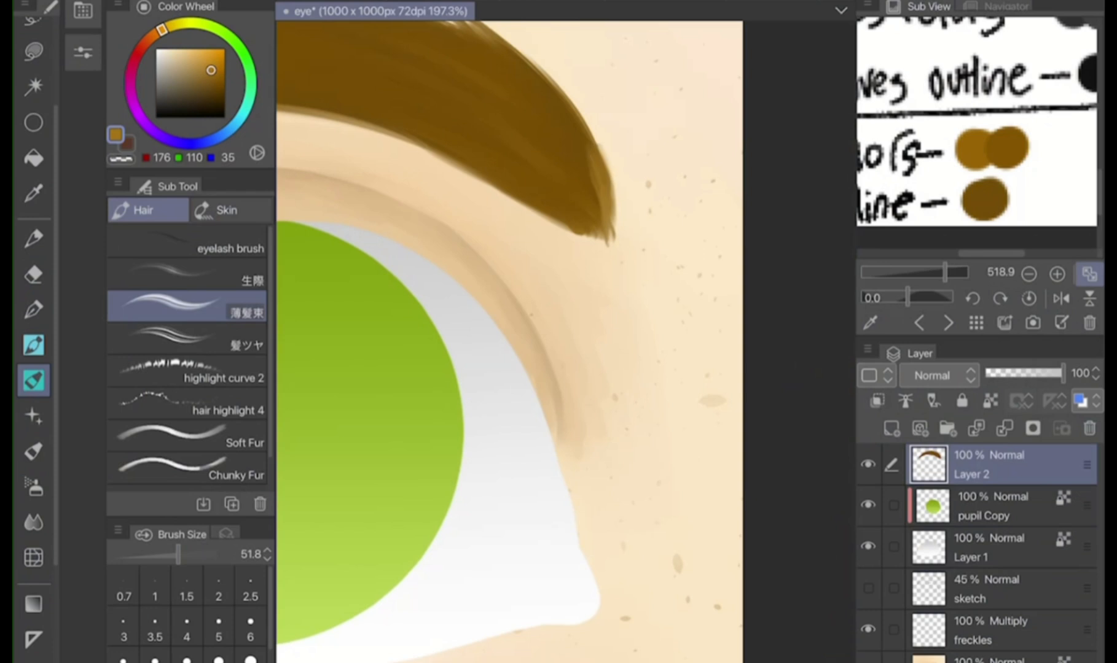
key("ctrl+z")
key("ctrl+z")
Refine the eyebrow's inner end with hair strokes in brown RGB 112, 67, 14
left_click(216, 87)
left_click_drag(593, 132, 603, 240)
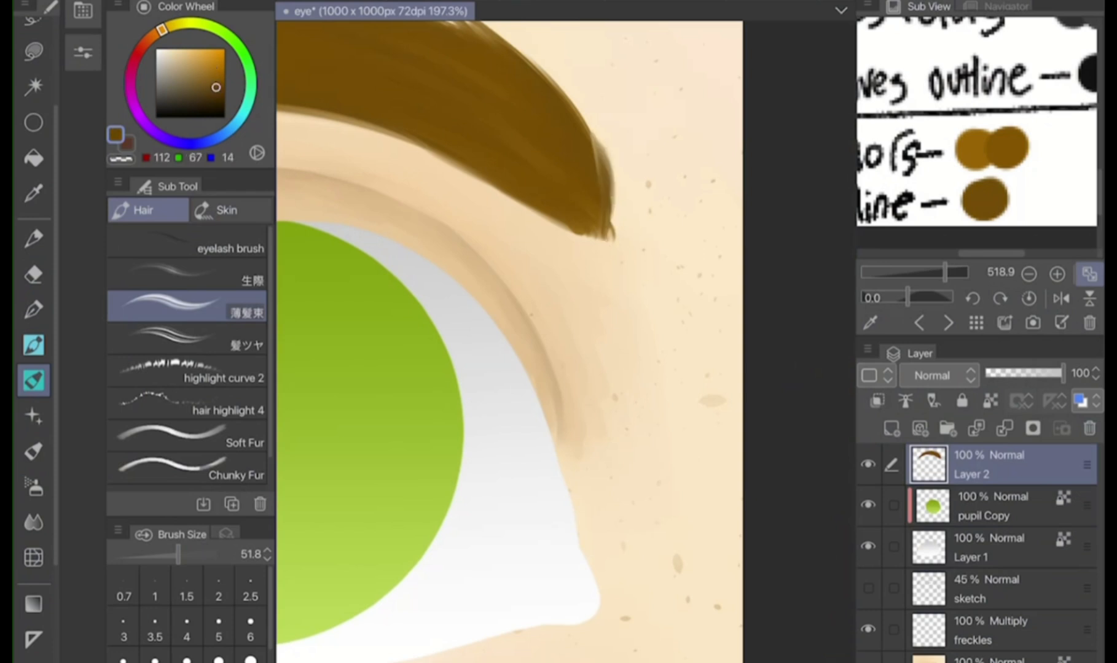
left_click_drag(563, 95, 610, 232)
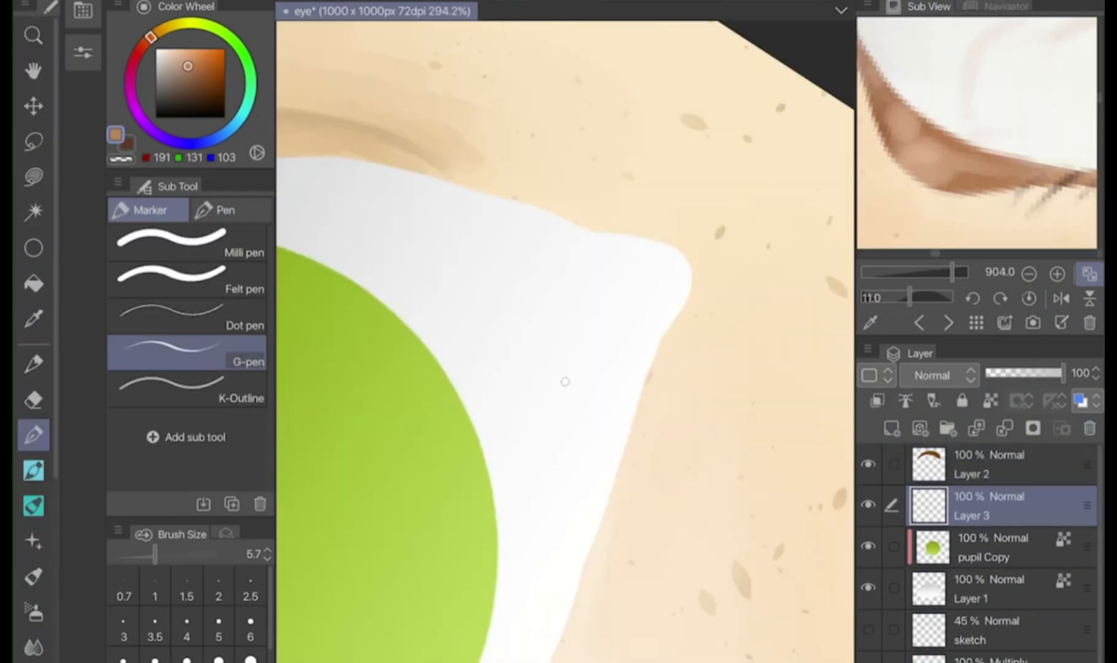
Fill the eye's inner corner on Layer 3 in brown RGB 191, 131, 103 with the G-pen at size 10.1
left_click_drag(591, 236, 642, 322)
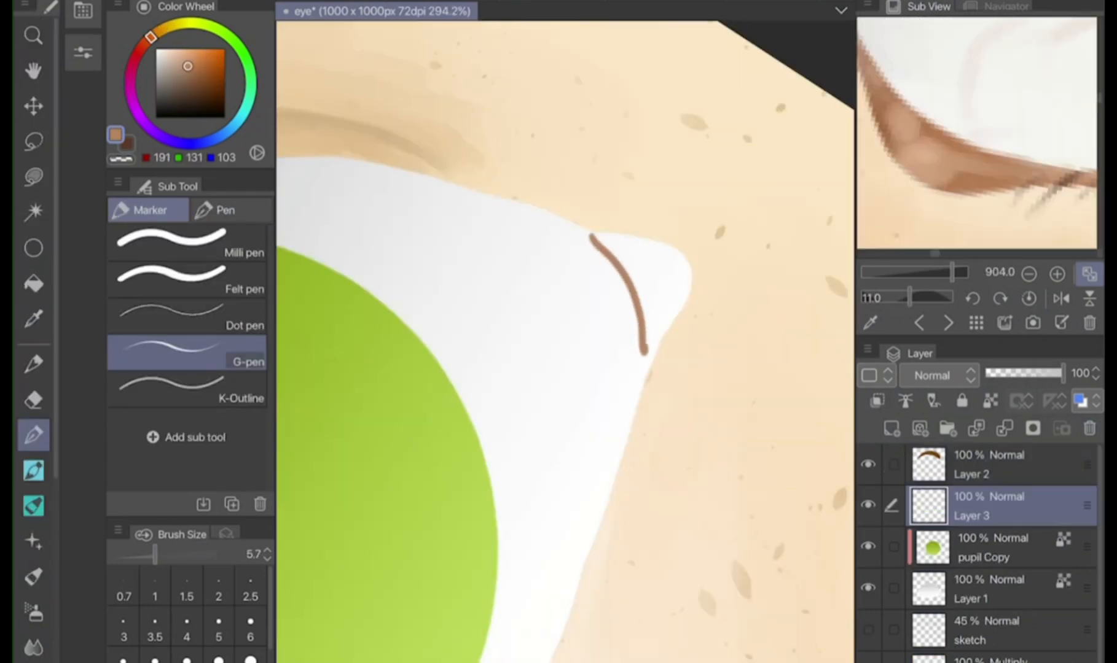
key("ctrl+z")
left_click_drag(155, 554, 161, 555)
mouse_move(591, 236)
left_mouse_down()
mouse_move(643, 368)
mouse_move(687, 293)
mouse_move(627, 235)
mouse_move(584, 232)
mouse_move(642, 325)
mouse_move(667, 261)
mouse_move(652, 328)
left_mouse_up()
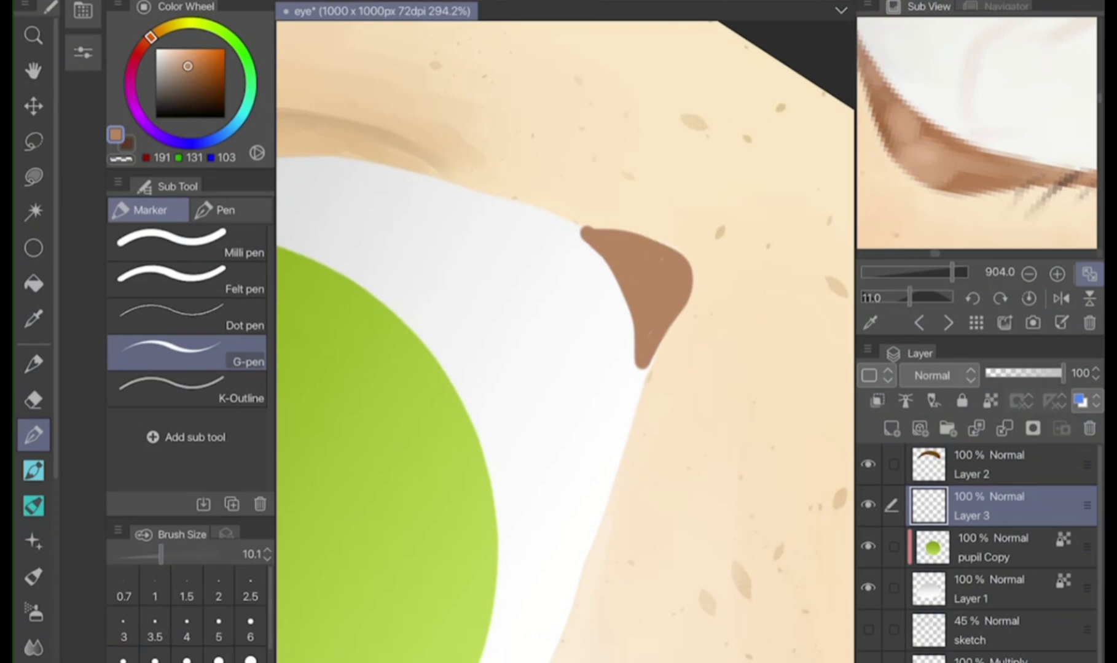
left_click_drag(650, 282, 616, 173)
left_click_drag(648, 249, 662, 336)
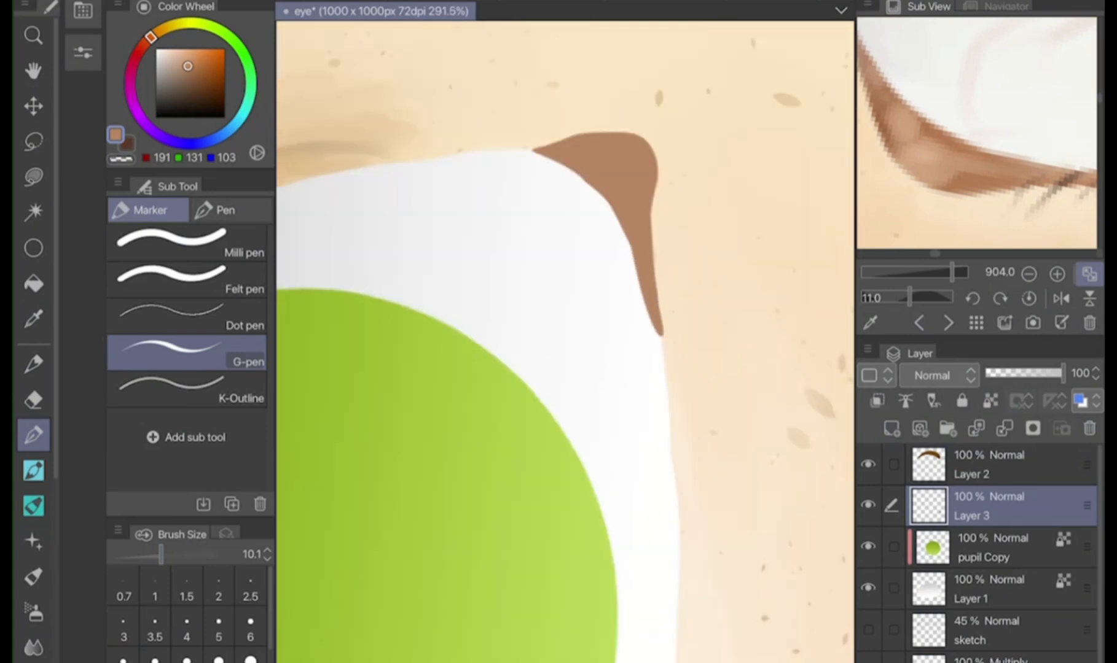
Draw a thin brown line along the lower lid, continuing from the inner corner of the eye
scroll(598, 177, "down", 5)
left_click_drag(629, 249, 635, 442)
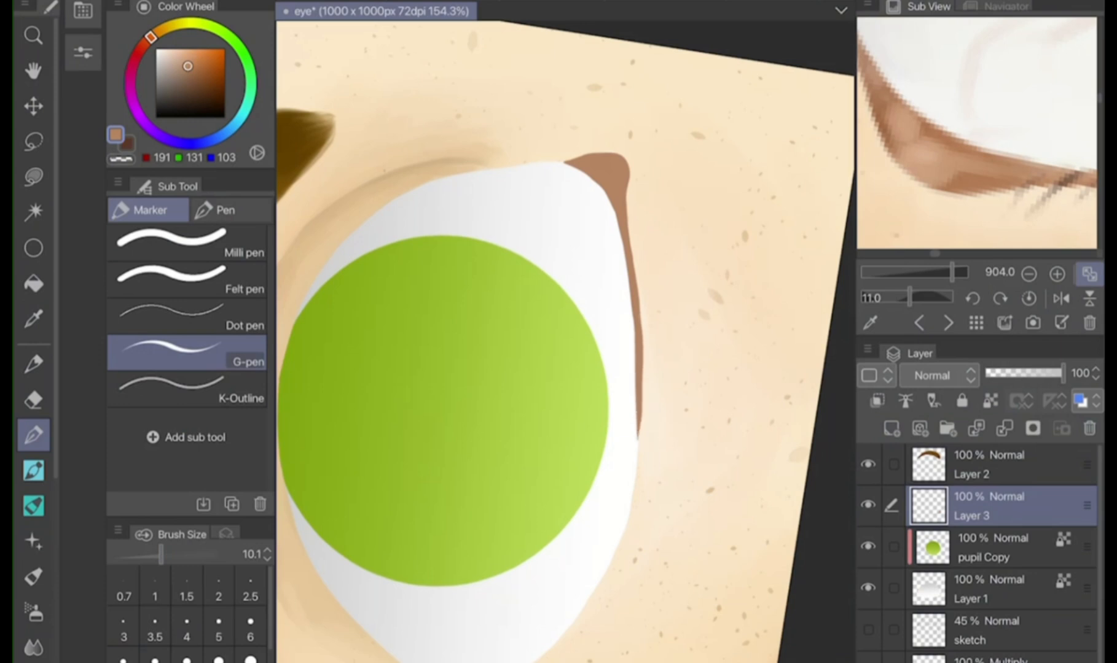
left_click_drag(640, 394, 631, 471)
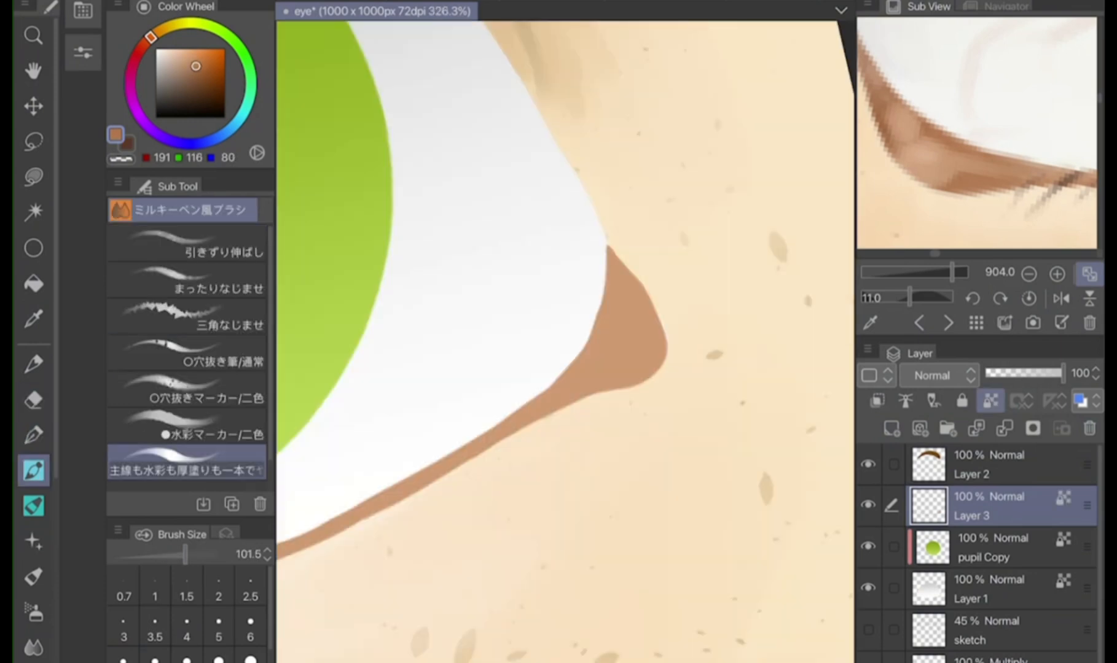
Shade the inner corner of the eye on Layer 3 in darker brown RGB 191, 116, 80 at brush size 16.3
left_click_drag(642, 301, 587, 368)
key("ctrl+z")
left_click_drag(185, 555, 166, 554)
mouse_move(574, 368)
left_mouse_down()
mouse_move(596, 335)
mouse_move(617, 256)
mouse_move(662, 359)
left_mouse_up()
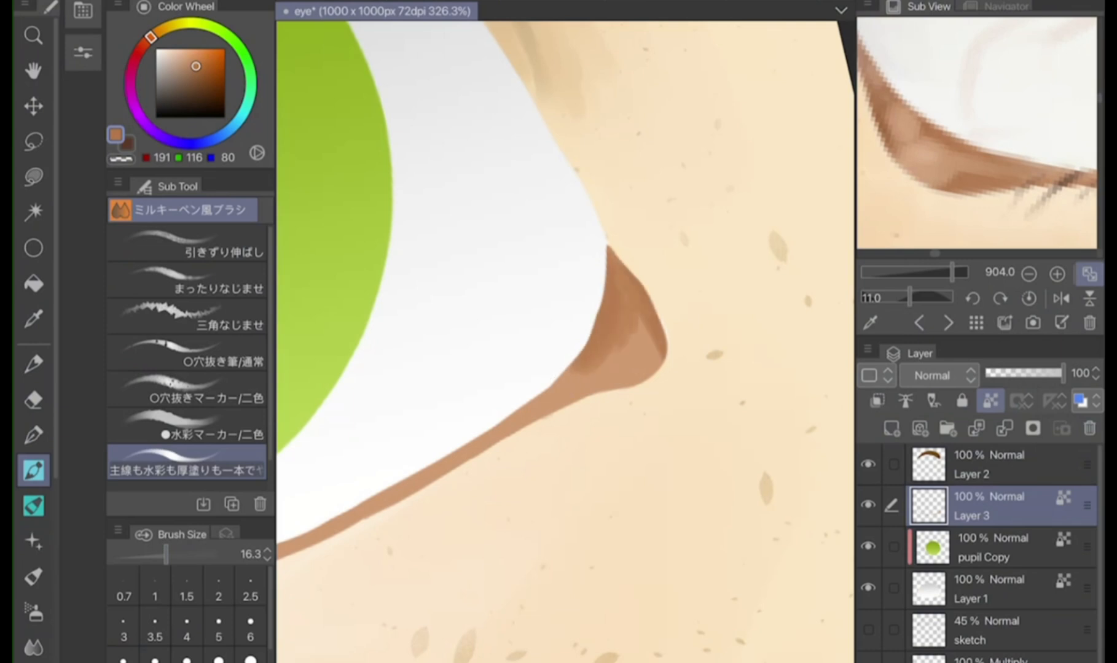
Darken the outer part of the lower lid line in brown RGB 191, 116, 80 at brush size 83.8
scroll(566, 341, "down", 4)
left_click_drag(166, 555, 183, 554)
left_click_drag(308, 536, 439, 494)
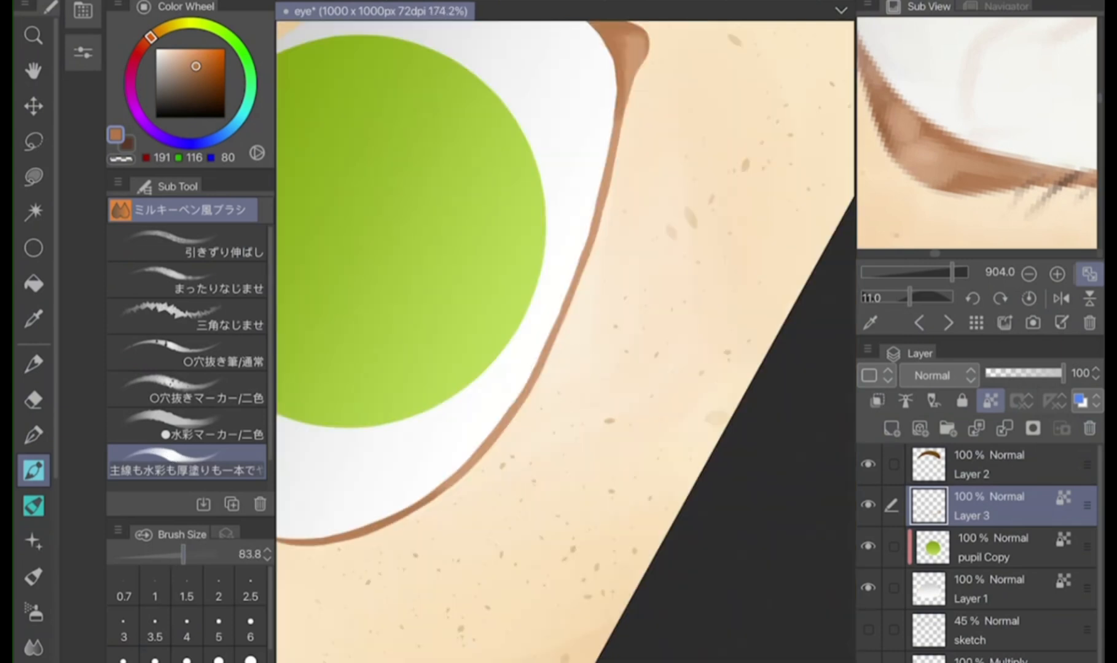
left_click_drag(518, 487, 569, 386)
Highlight the middle of the lower lid line in light peach RGB 255, 173, 133
left_click(188, 50)
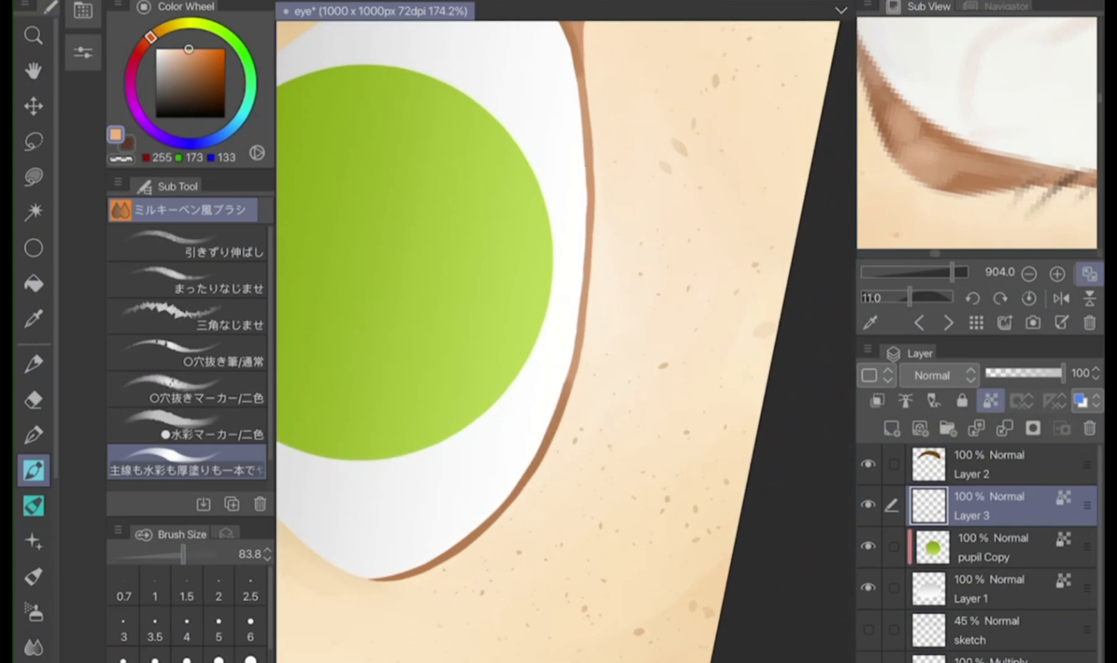
left_click_drag(588, 255, 579, 341)
mouse_move(590, 193)
left_mouse_down()
mouse_move(574, 375)
mouse_move(530, 468)
left_mouse_up()
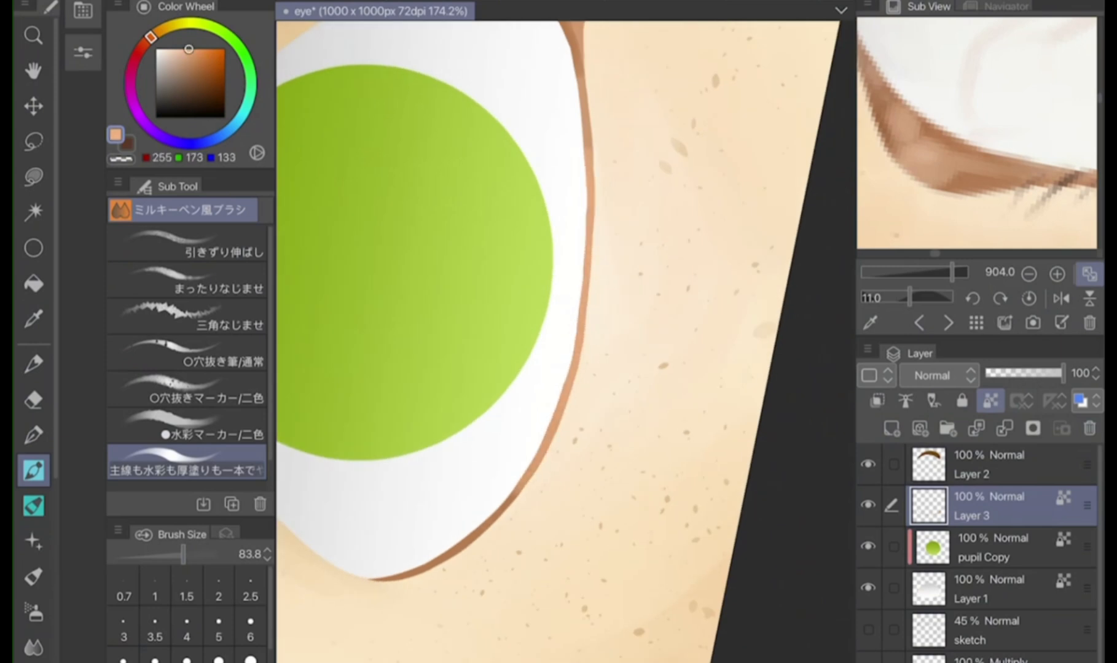
Paint highlights in the eye's inner corner at brush size 10.1 and blend them with RGB 225, 146, 108
scroll(565, 342, "up", 4)
left_click_drag(183, 555, 161, 555)
left_click_drag(484, 140, 519, 159)
left_click_drag(494, 172, 507, 206)
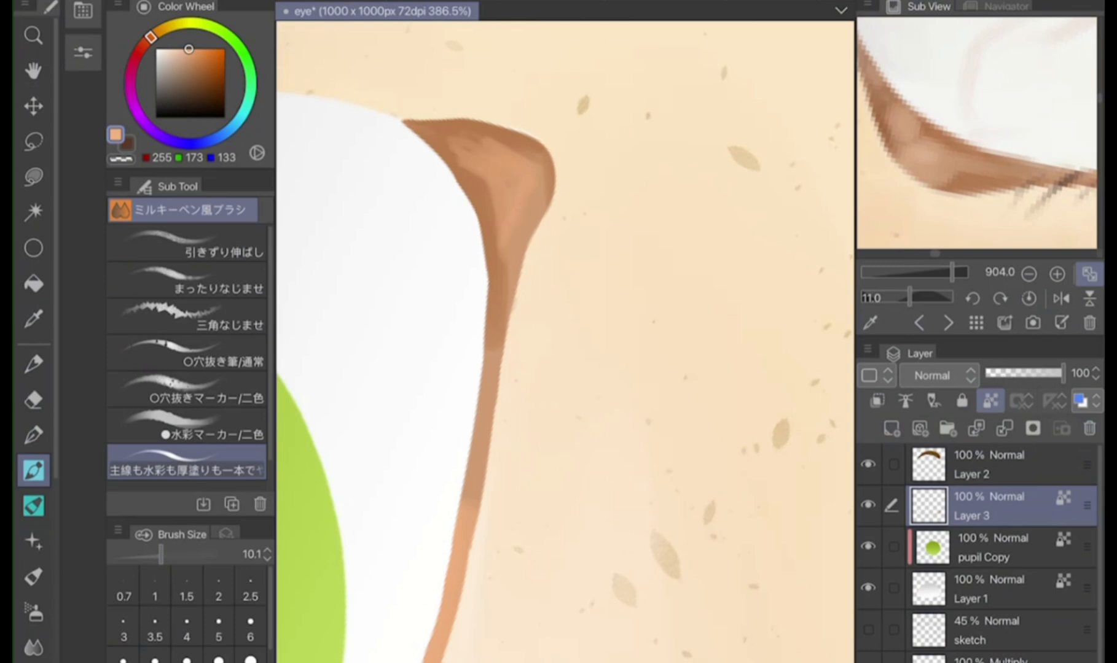
left_click(192, 57)
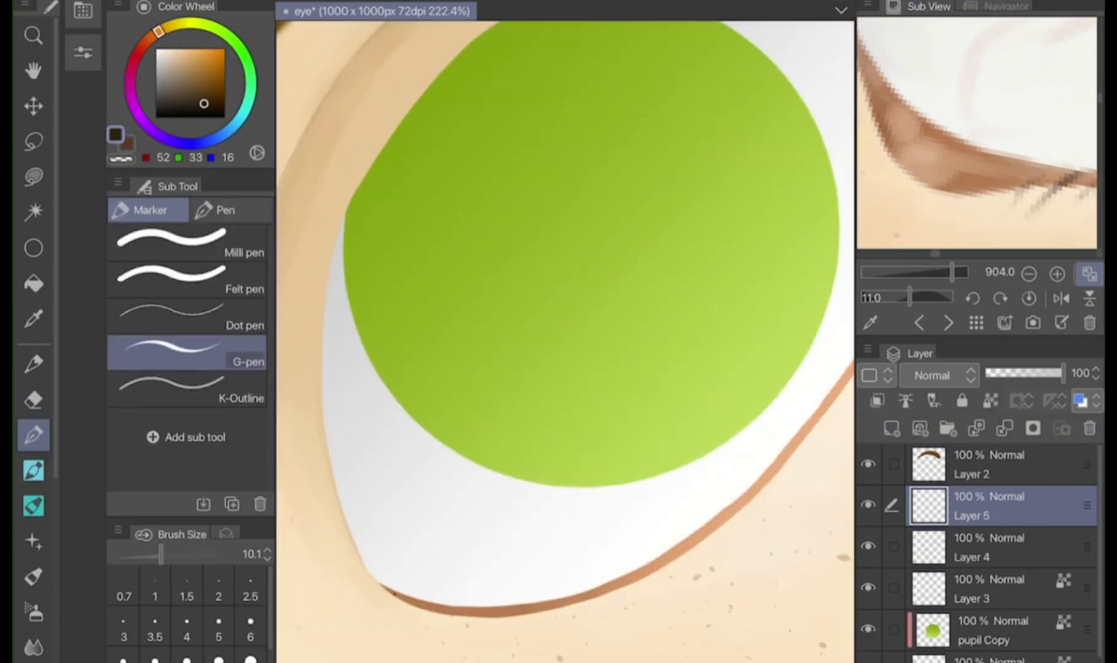
Outline the upper lid on Layer 5 in dark brown RGB 52, 33, 16 with the G-pen at size 10.1
mouse_move(394, 593)
left_mouse_down()
mouse_move(344, 519)
mouse_move(317, 428)
mouse_move(319, 350)
left_mouse_up()
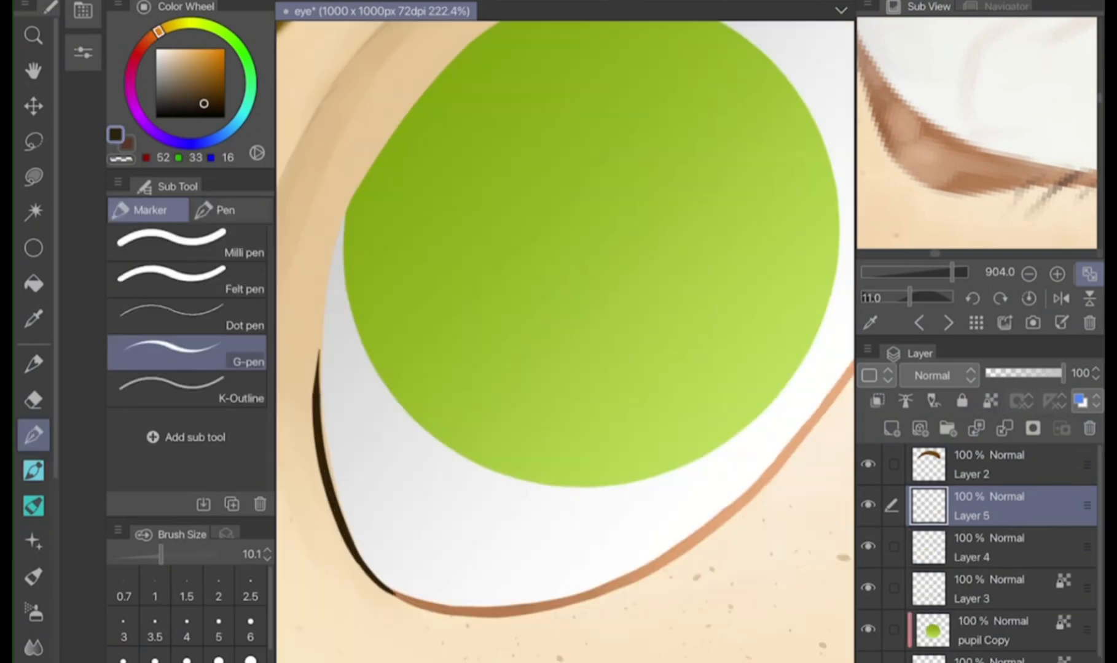
left_click_drag(340, 509, 314, 324)
left_click_drag(336, 461, 309, 274)
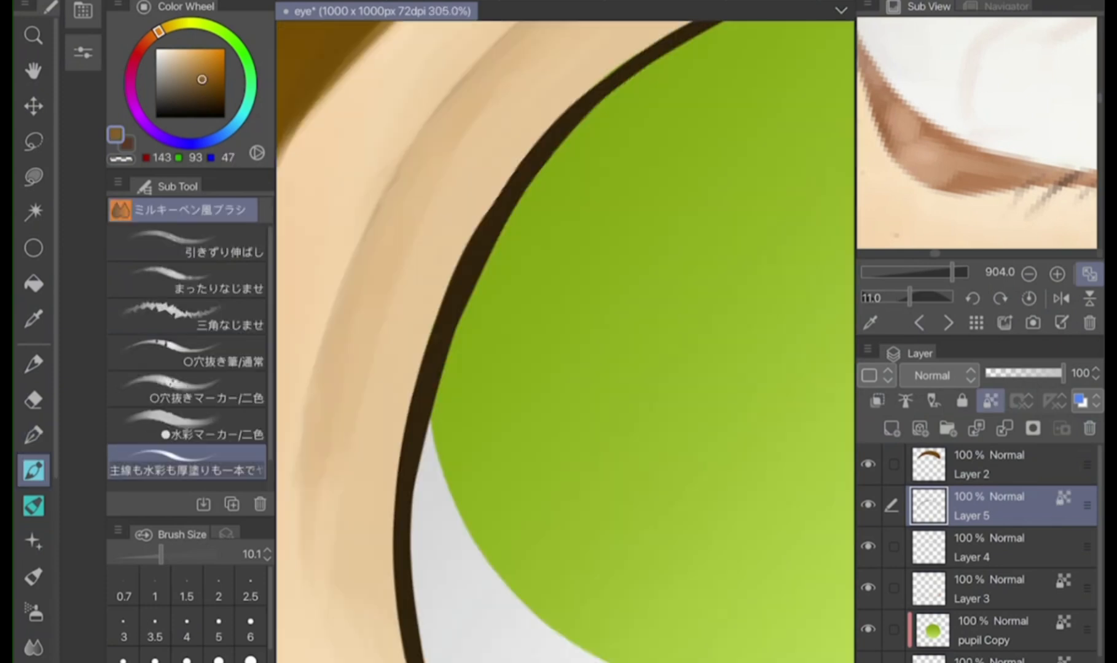
Highlight the upper lid line on Layer 5 in brown RGB 143, 93, 47, using the skin main brush at size 62.8
left_click_drag(443, 321, 436, 347)
left_click_drag(471, 242, 438, 320)
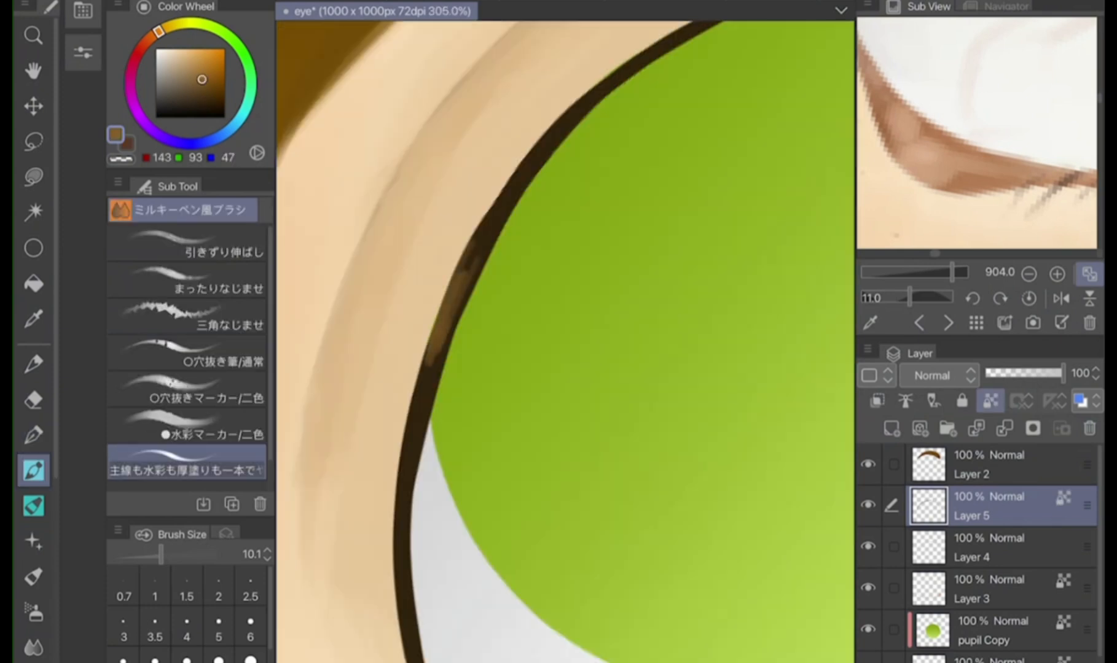
left_click_drag(469, 269, 529, 166)
left_click(33, 506)
mouse_move(404, 505)
left_mouse_down()
mouse_move(452, 326)
mouse_move(501, 222)
mouse_move(614, 78)
left_mouse_up()
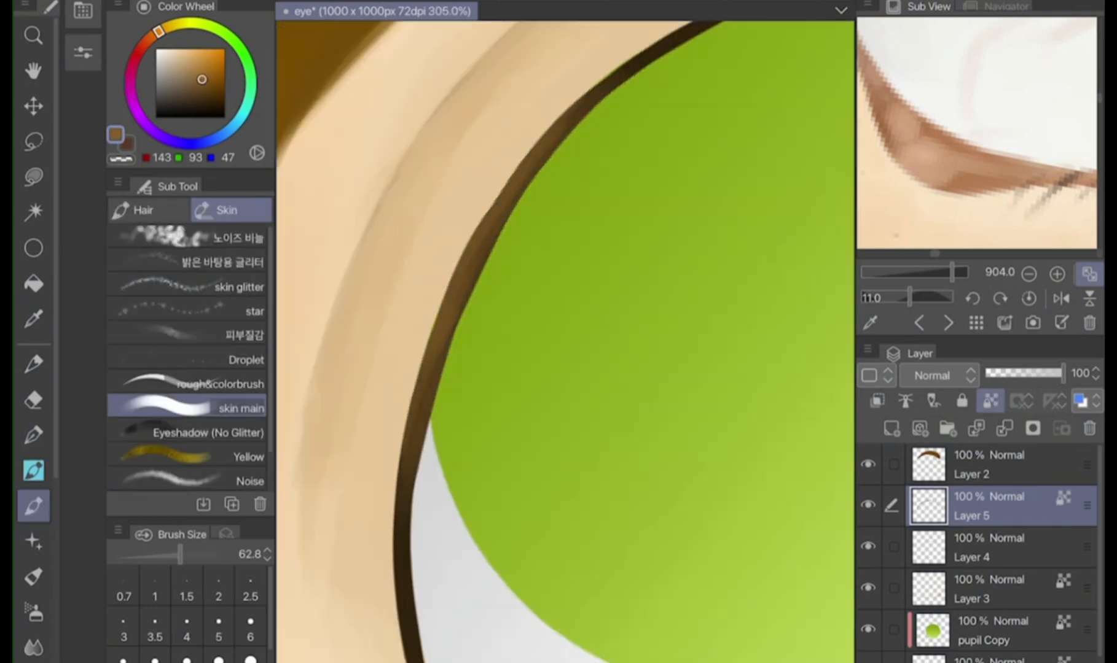
scroll(565, 341, "down", 3)
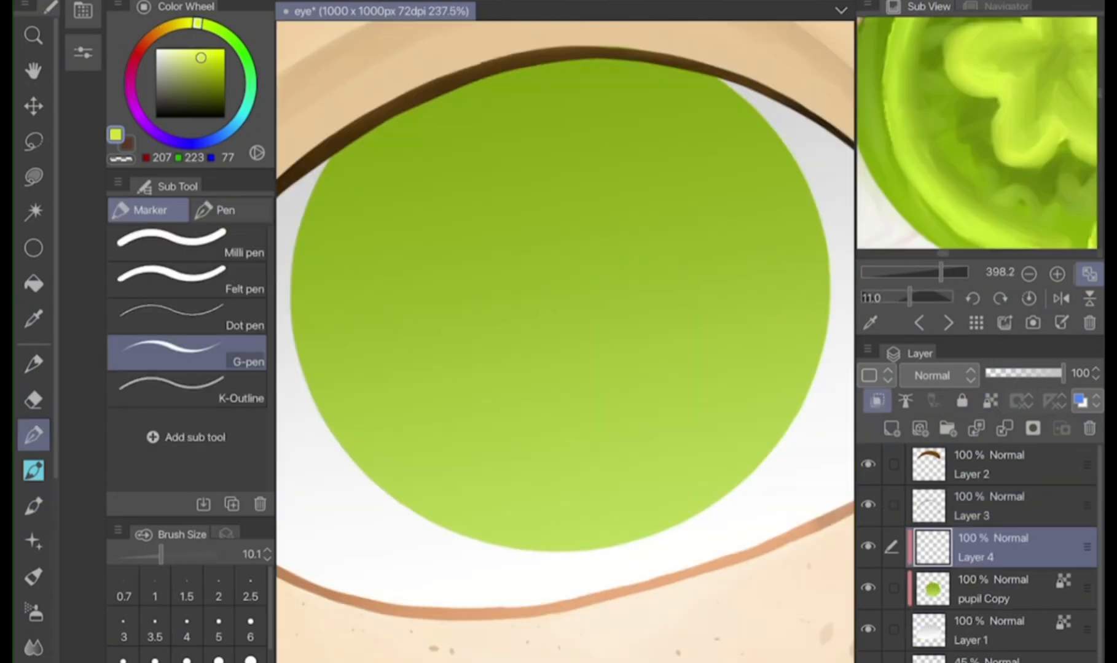
Set the clipped Layer 4 above the iris to Add (Glow) blending
left_click(933, 375)
left_click(931, 189)
left_click_drag(513, 212, 611, 258)
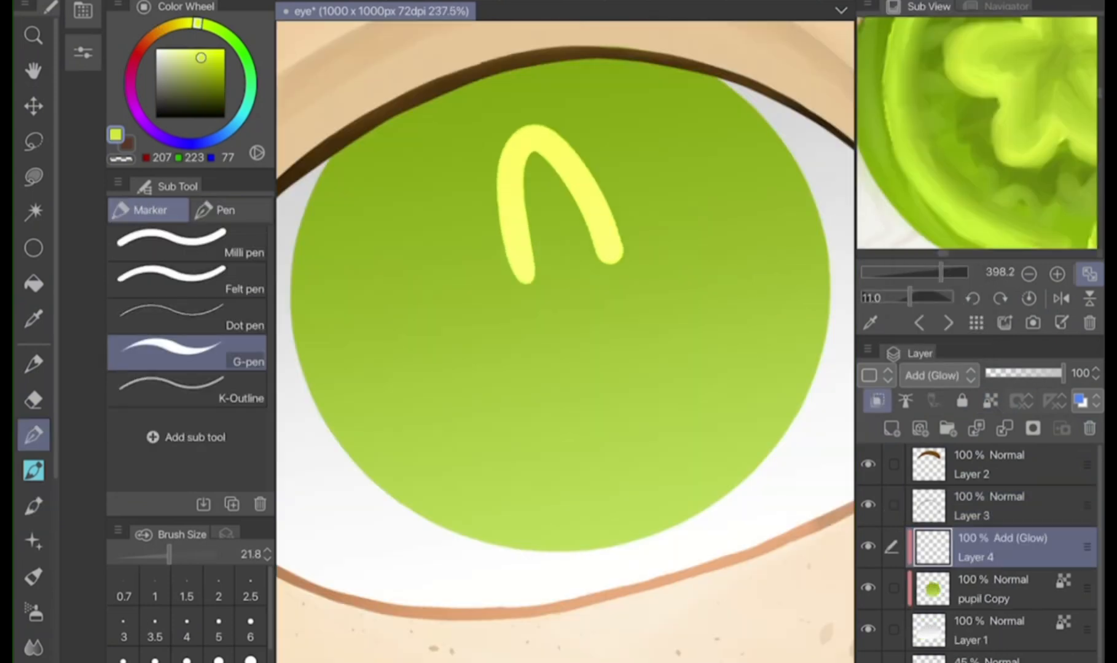
left_click_drag(516, 273, 559, 336)
left_click_drag(615, 252, 629, 316)
key("ctrl+z")
key("ctrl+z")
key("ctrl+z")
Draw a five-petal flower outline at the iris centre in yellow-green RGB 207, 223, 77 with the G-pen
mouse_move(520, 280)
left_mouse_down()
mouse_move(533, 157)
mouse_move(582, 258)
left_mouse_up()
mouse_move(509, 285)
left_mouse_down()
mouse_move(581, 257)
mouse_move(479, 292)
mouse_move(549, 333)
left_mouse_up()
mouse_move(599, 254)
left_mouse_down()
mouse_move(612, 242)
mouse_move(610, 318)
left_mouse_up()
left_click_drag(550, 337, 578, 344)
left_click_drag(584, 344, 652, 329)
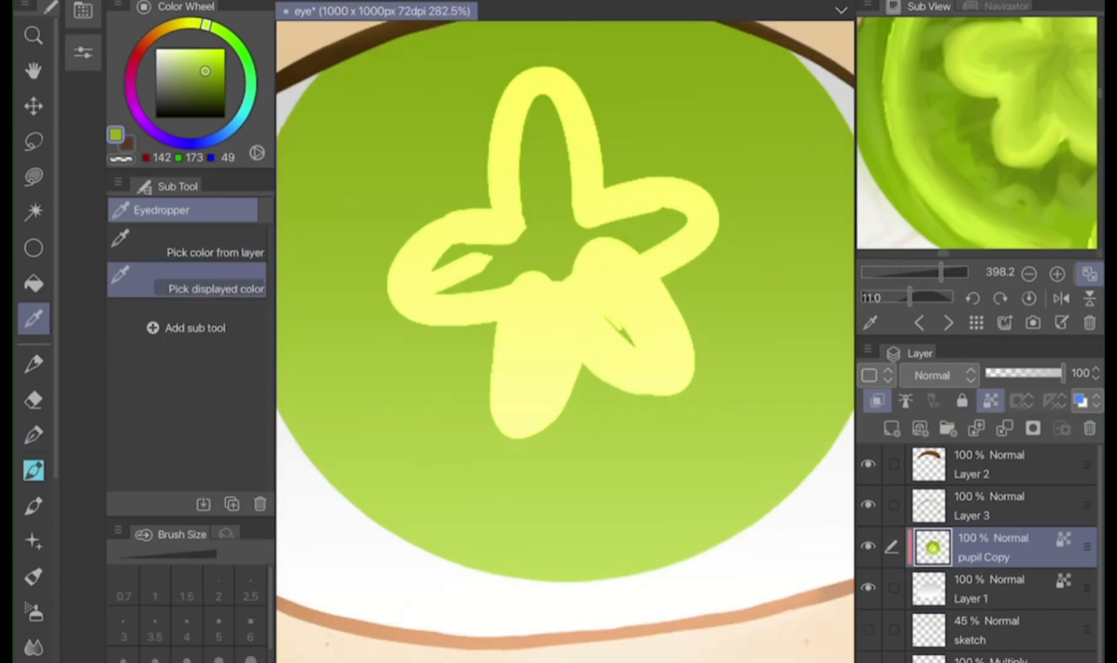
Blend green RGB 142, 173, 49 inside the flower's petals on pupil Copy with the skin main brush at size 13.5
left_click(34, 470)
left_click(33, 506)
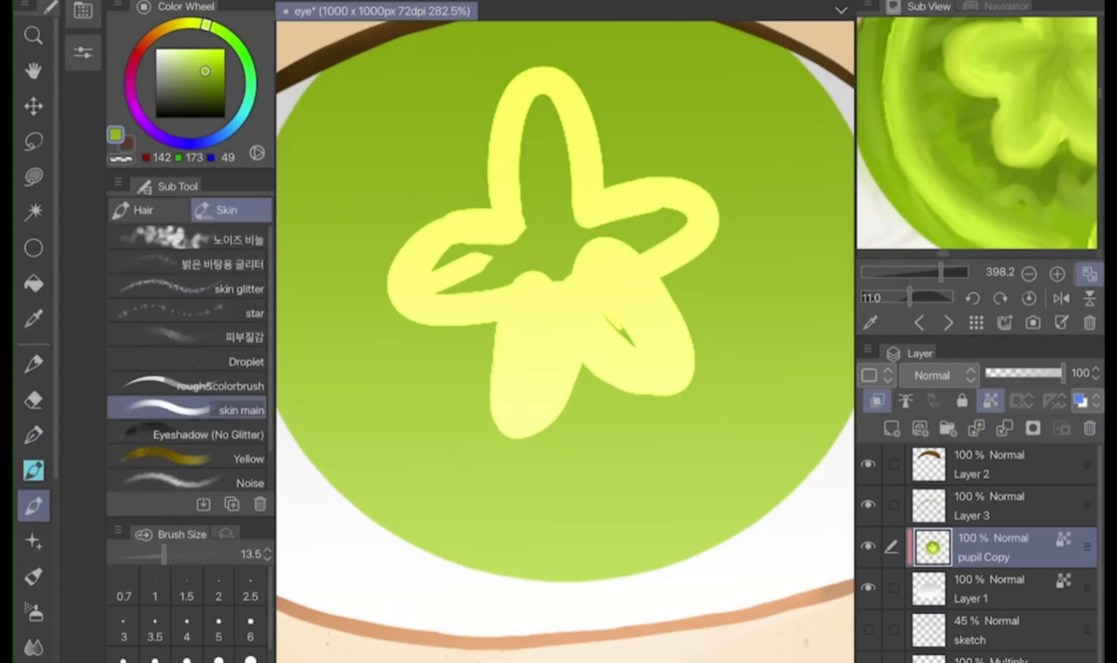
mouse_move(527, 237)
left_mouse_down()
mouse_move(527, 103)
mouse_move(570, 222)
mouse_move(534, 92)
mouse_move(504, 114)
left_mouse_up()
mouse_move(562, 91)
left_mouse_down()
mouse_move(581, 224)
mouse_move(527, 119)
left_mouse_up()
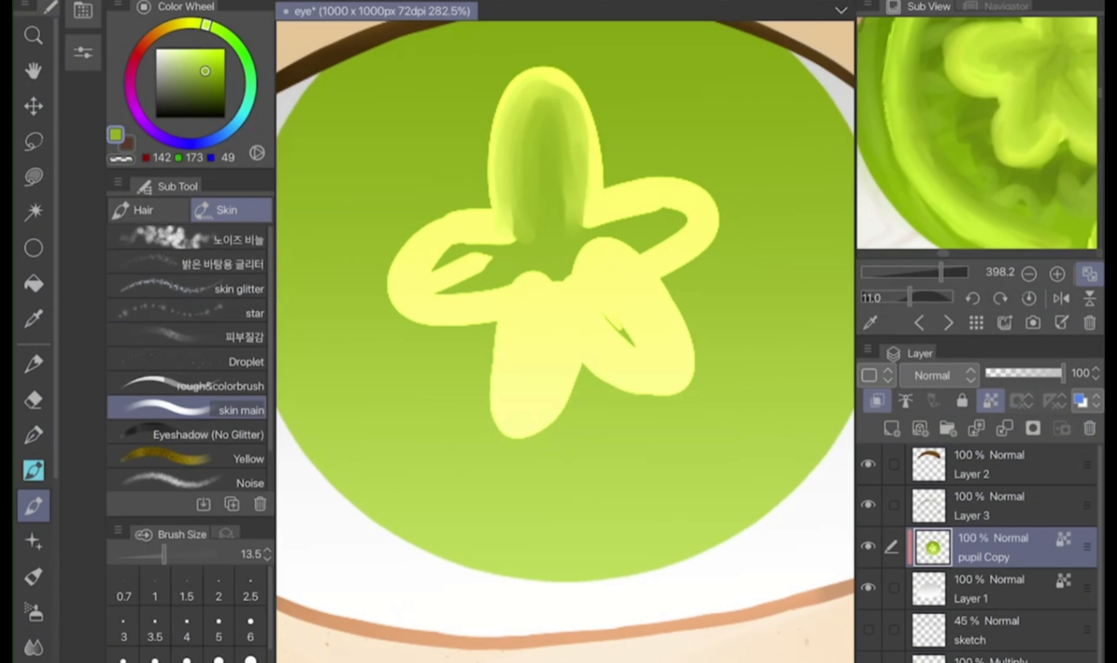
Set the new Layer 4 to Add (Glow) and paint a light green RGB 174, 214, 55 ring around the flower
left_click(930, 190)
mouse_move(549, 509)
left_mouse_down()
mouse_move(415, 269)
mouse_move(530, 136)
left_mouse_up()
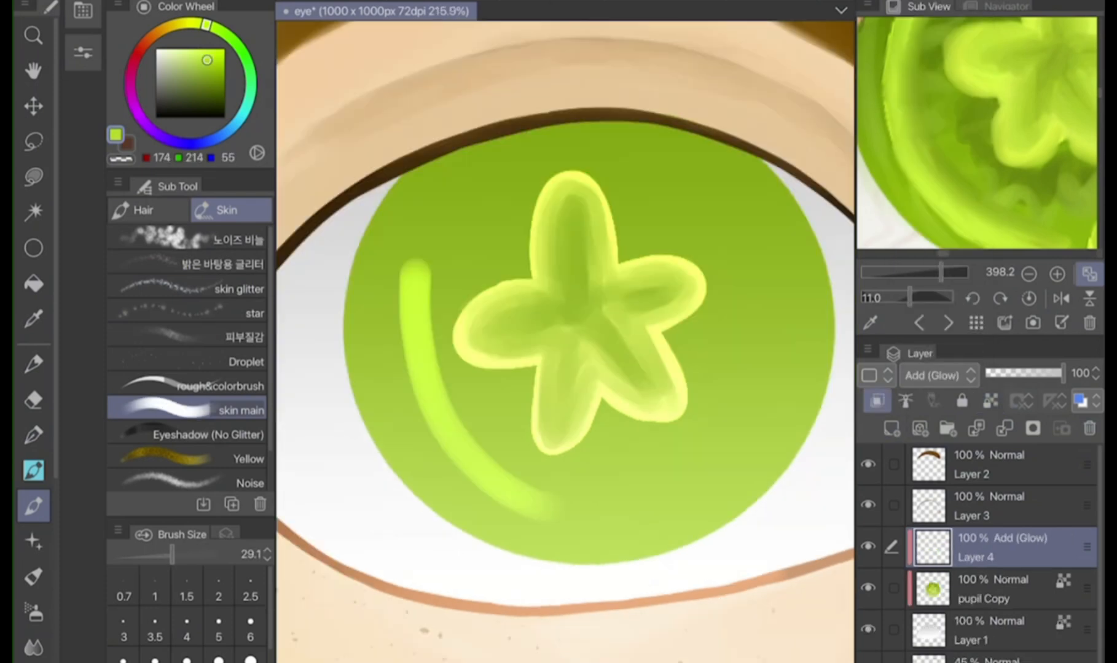
key("ctrl+z")
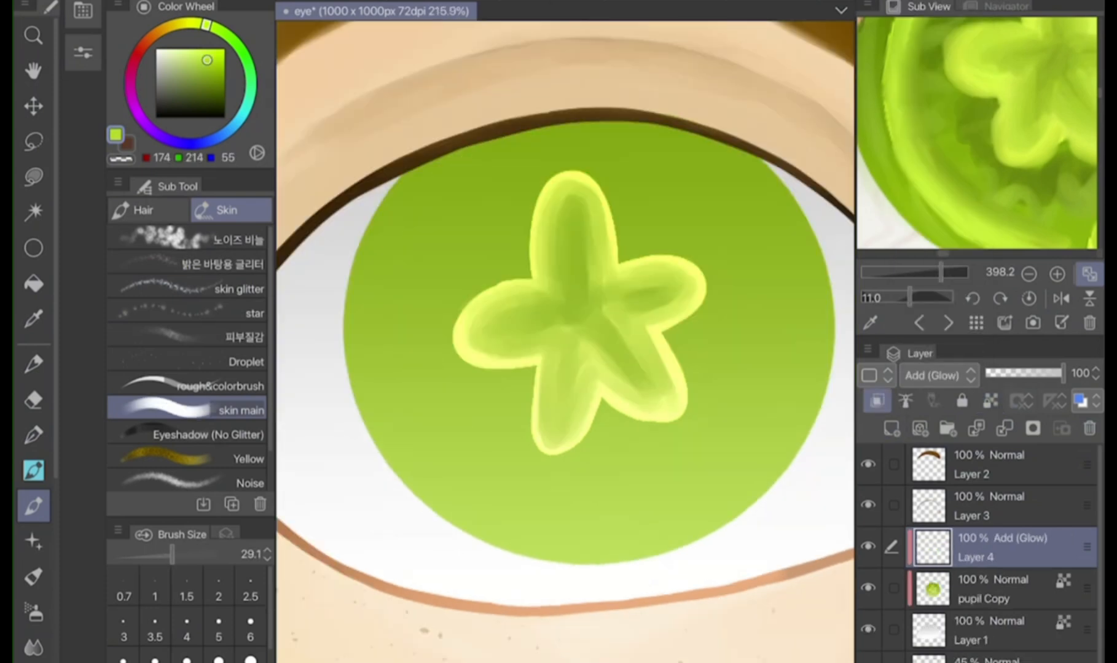
left_click_drag(553, 541, 528, 144)
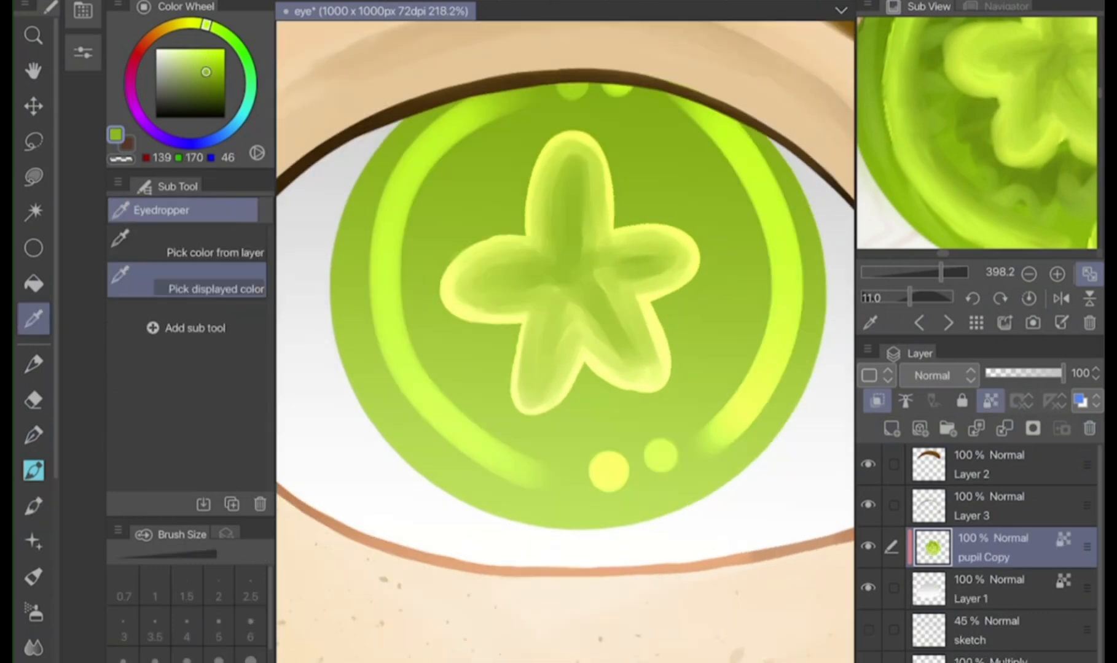
key("p")
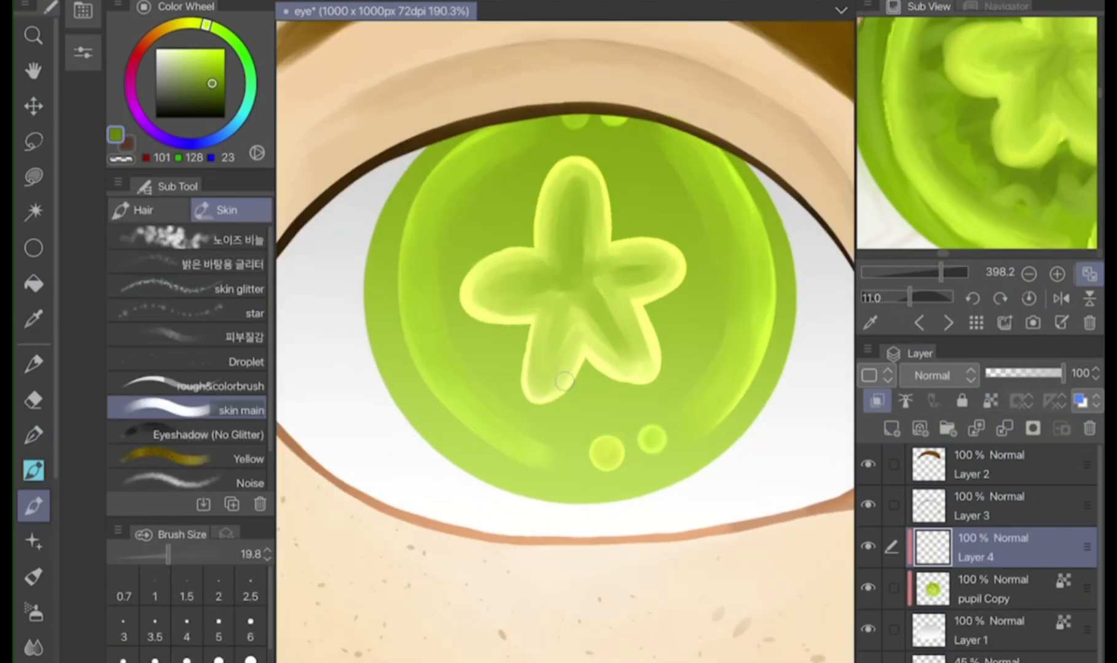
Paint dark green RGB 101, 128, 23 strokes radiating around the flower on Layer 4 with the skin main brush at size 19.8
left_click_drag(462, 212, 522, 243)
left_click_drag(452, 191, 528, 229)
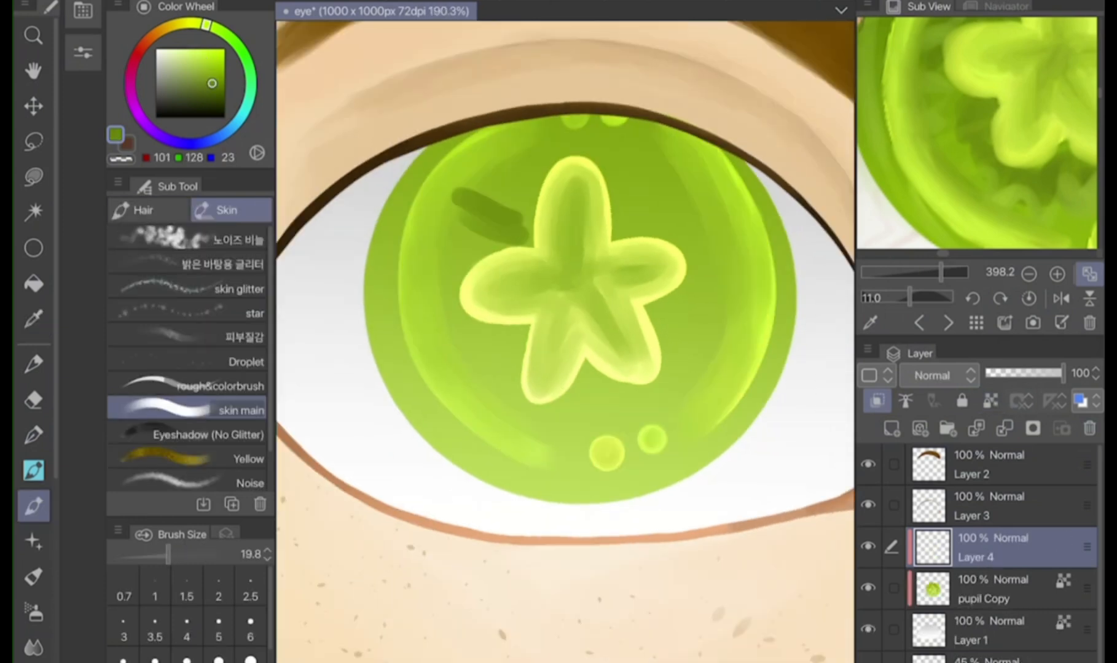
left_click_drag(487, 157, 529, 222)
left_click_drag(605, 142, 650, 184)
left_click_drag(616, 161, 682, 239)
mouse_move(670, 310)
left_mouse_down()
mouse_move(735, 315)
mouse_move(713, 359)
left_mouse_up()
left_click_drag(687, 332, 706, 396)
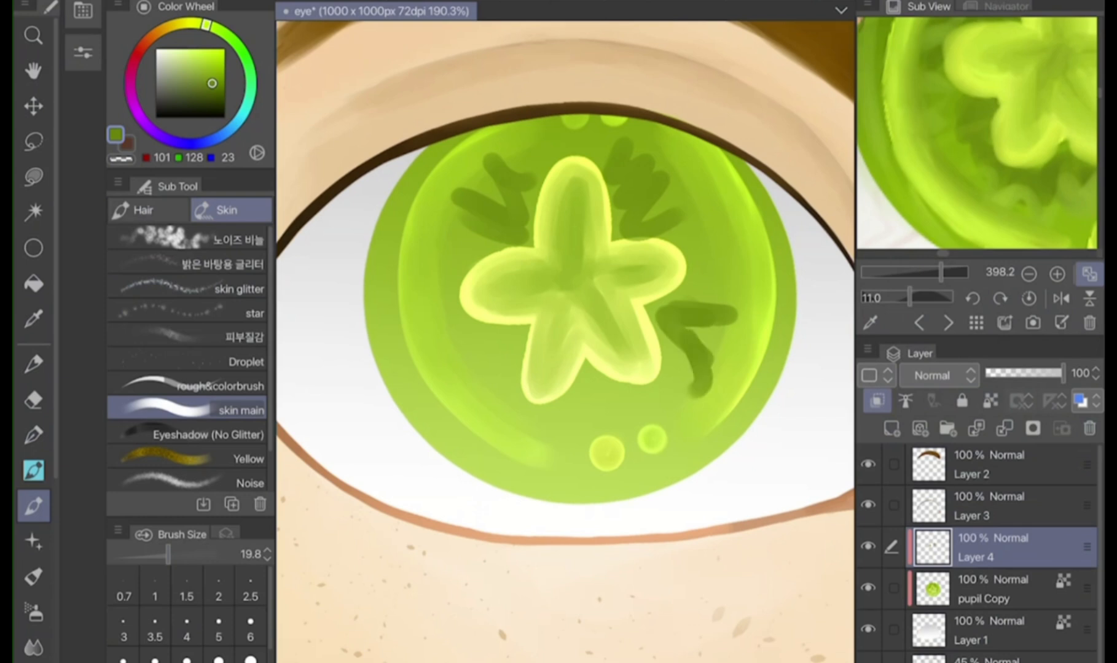
left_click_drag(593, 380, 614, 418)
left_click_drag(574, 430, 591, 380)
left_click_drag(451, 374, 516, 344)
left_click_drag(427, 328, 494, 366)
left_click_drag(419, 301, 478, 317)
left_click_drag(437, 239, 468, 255)
mouse_move(454, 222)
left_mouse_down()
mouse_move(489, 261)
mouse_move(407, 254)
left_mouse_up()
Blend brighter green strokes between the dark radial marks around the flower's upper petals
left_click(209, 71)
mouse_move(473, 246)
left_mouse_down()
mouse_move(415, 232)
mouse_move(441, 192)
left_mouse_up()
mouse_move(505, 197)
left_mouse_down()
mouse_move(458, 173)
mouse_move(484, 153)
left_mouse_up()
left_click_drag(527, 182, 550, 184)
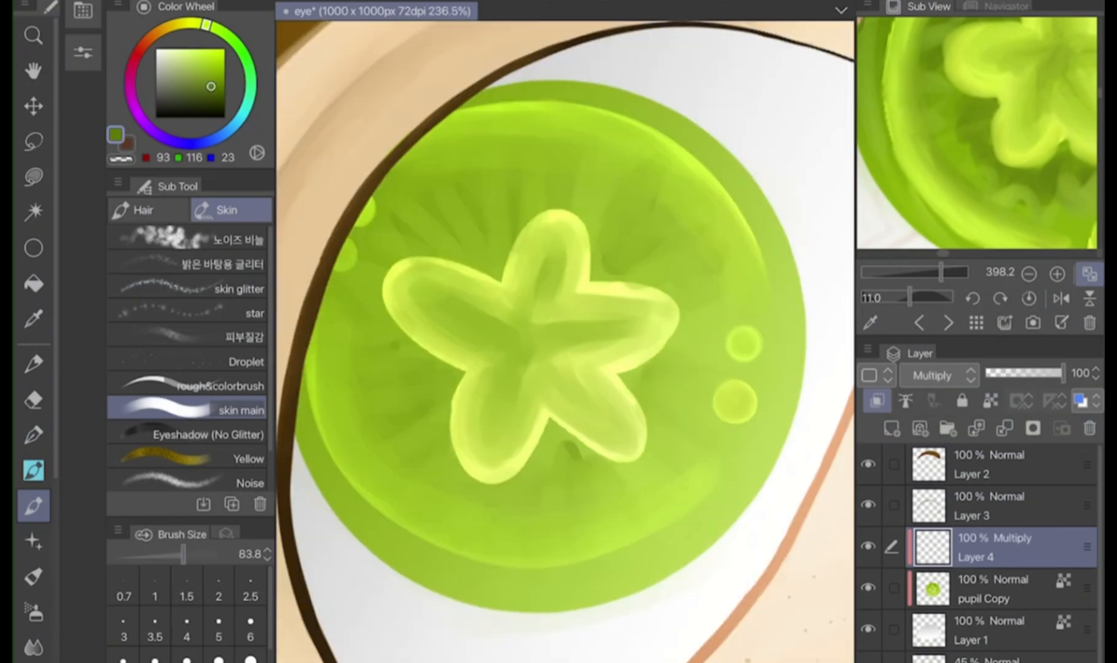
Paint a green RGB 93, 116, 23 shadow under the upper lid on the Multiply Layer 4 and unclip pupil Copy
left_click_drag(394, 160, 344, 528)
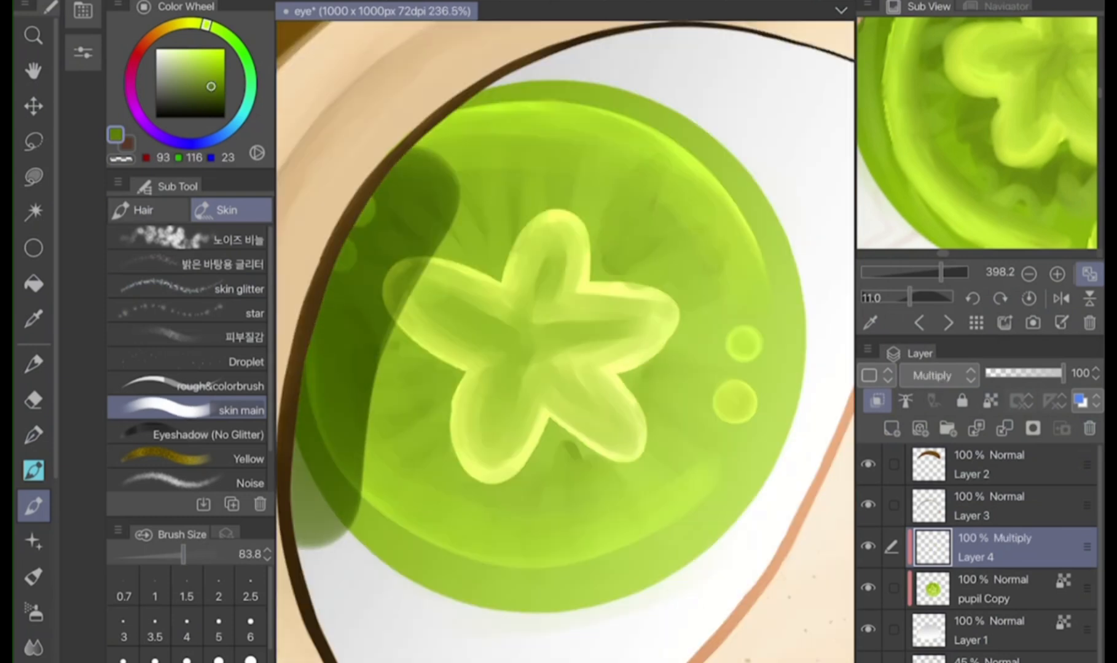
left_click_drag(368, 344, 553, 74)
left_click(1008, 589)
left_click(877, 401)
left_click(1007, 548)
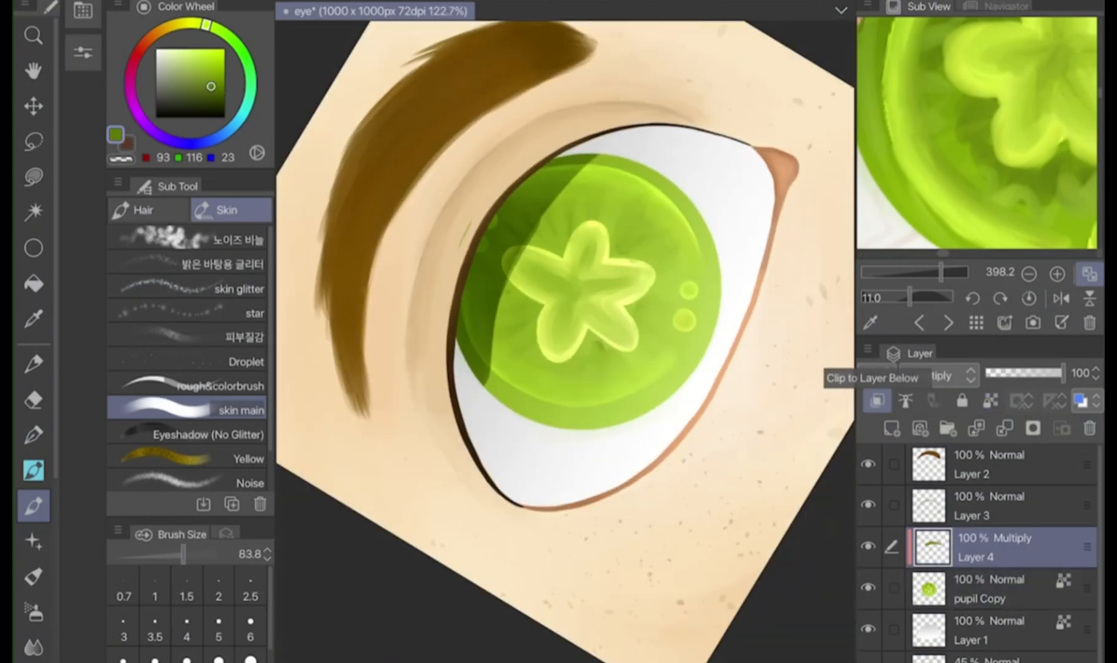
Erase the shadow over the iris on Layer 4 by painting with transparent colour at brush size 83.8
left_click(1008, 506)
left_click(1008, 548)
left_click(121, 159)
left_click_drag(492, 384, 522, 246)
mouse_move(477, 331)
left_mouse_down()
mouse_move(584, 169)
mouse_move(513, 295)
left_mouse_up()
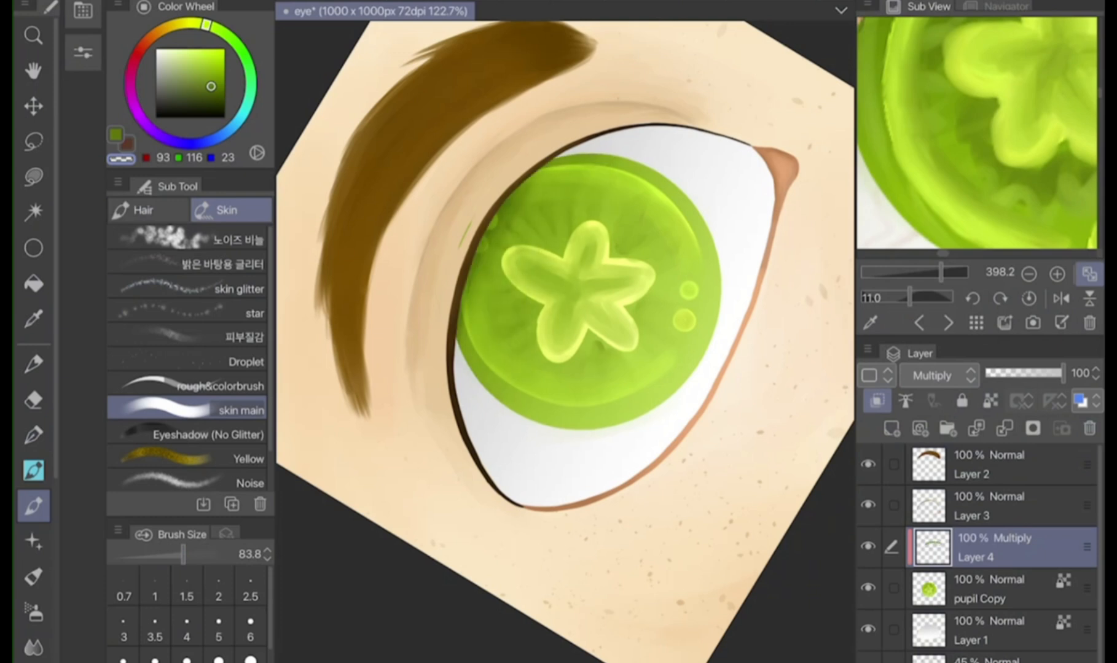
Erase the remaining shadow at the iris's upper lid edge on Layer 4 with transparent colour at brush size 83.8
left_click_drag(522, 184, 470, 326)
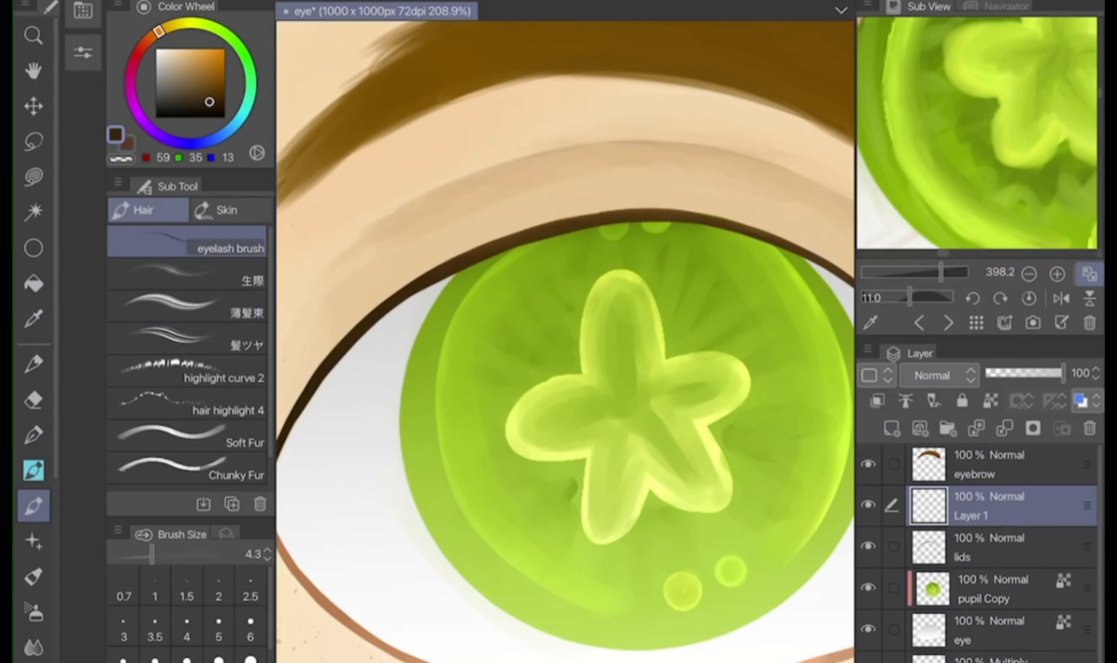
Draw dark brown RGB 59, 35, 13 lashes along the upper lid on Layer 1 with the eyelash brush at size 19.8
scroll(492, 228, "up", 3)
left_click_drag(152, 555, 171, 555)
scroll(520, 287, "down", 4)
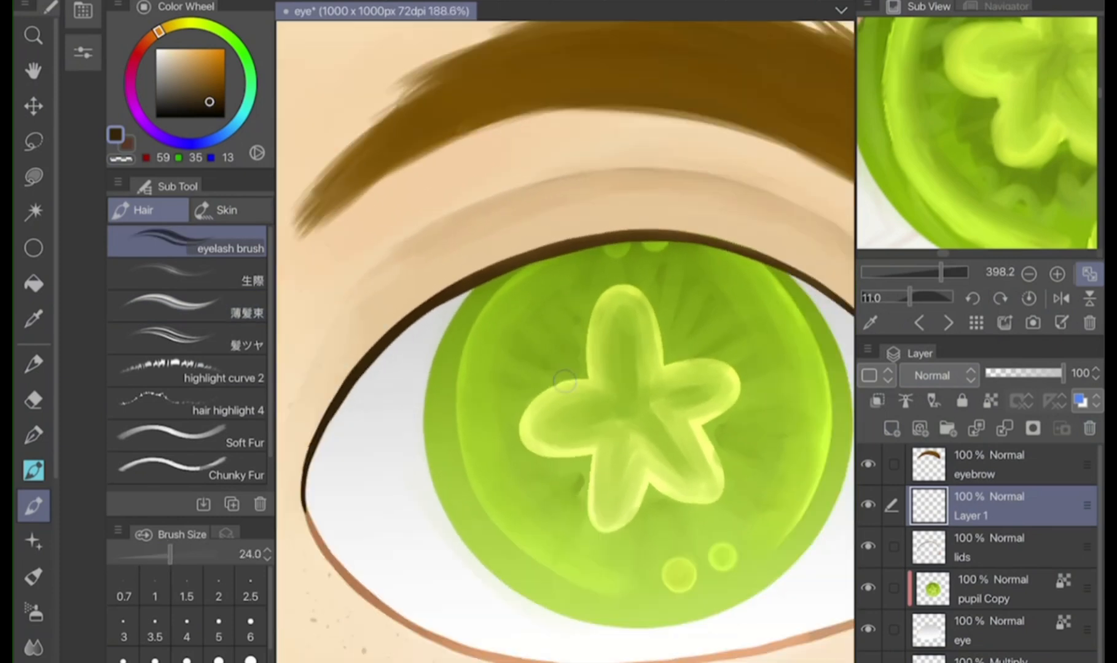
mouse_move(579, 296)
left_mouse_down()
mouse_move(436, 154)
mouse_move(596, 297)
left_mouse_up()
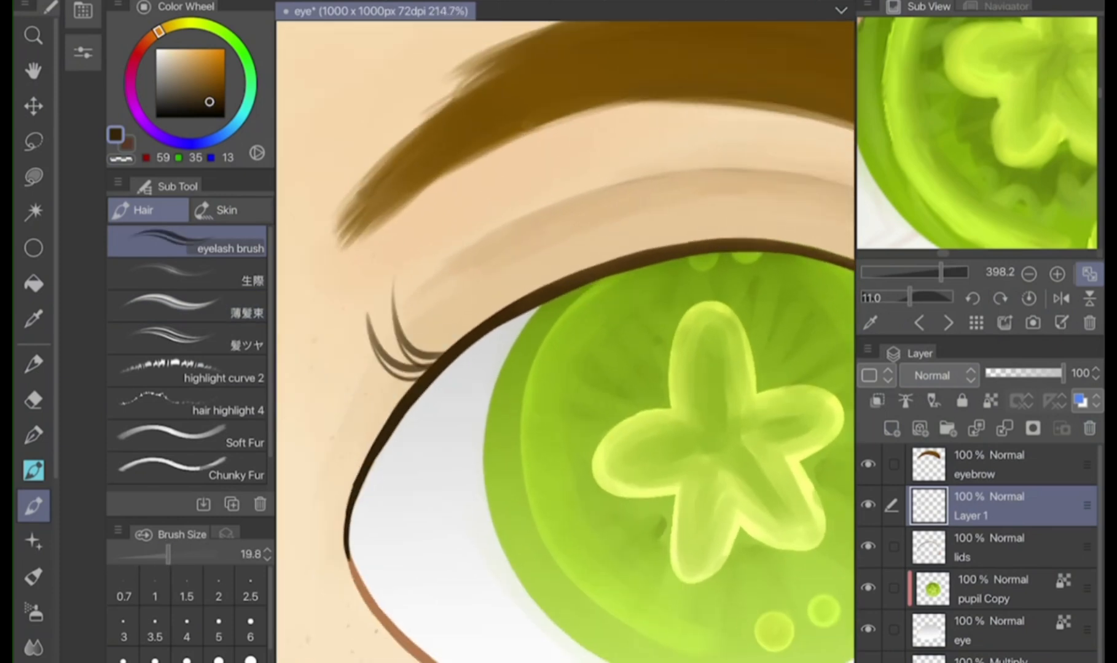
left_click_drag(368, 405, 344, 430)
left_click_drag(359, 455, 335, 491)
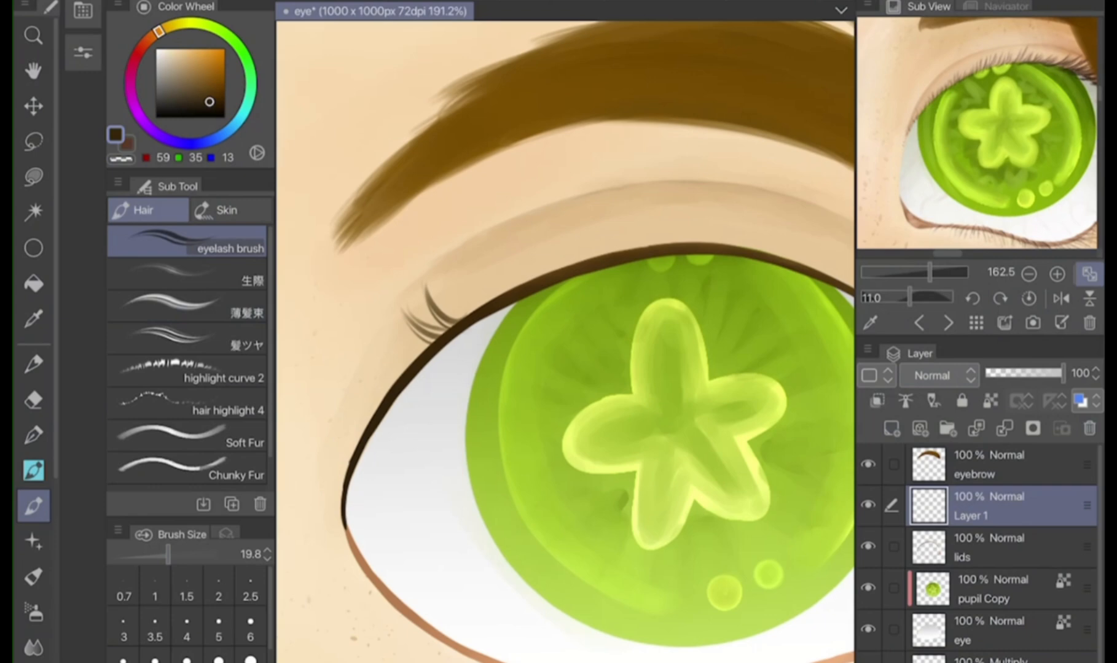
left_click_drag(405, 350, 387, 325)
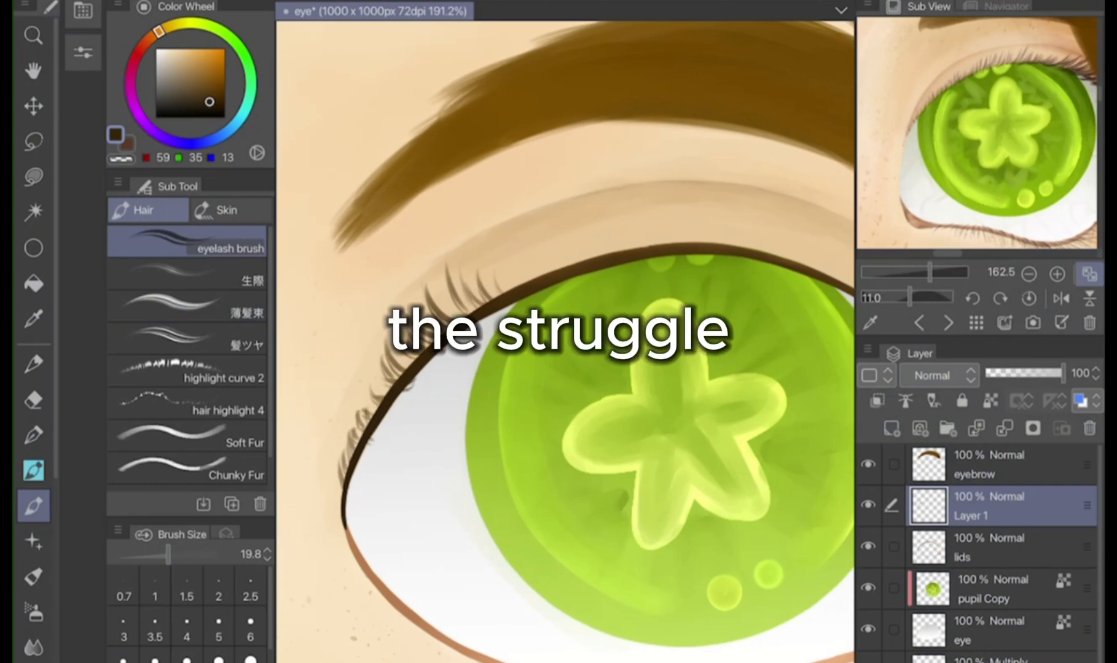
left_click_drag(532, 285, 513, 245)
left_click_drag(583, 276, 568, 209)
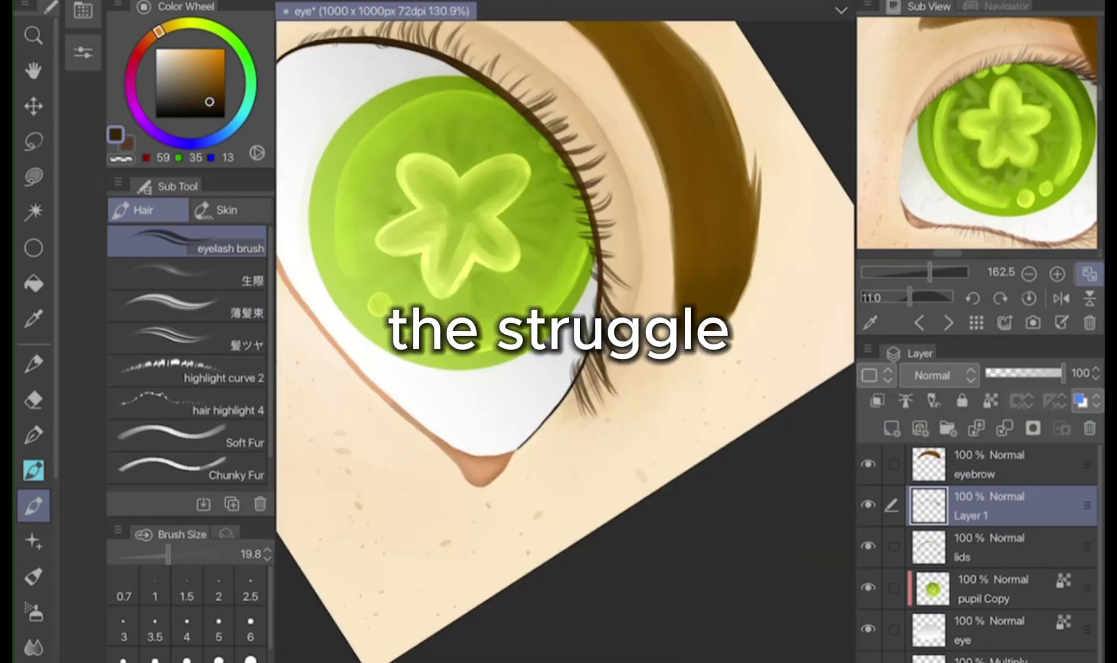
Add denser lash strokes along the upper lid and trim the parts hanging below the lid line with the Hard eraser at size 83.8
key("e")
key("b")
left_click_drag(495, 351, 499, 441)
left_click_drag(510, 353, 529, 424)
left_click_drag(531, 338, 551, 415)
left_click_drag(586, 243, 625, 316)
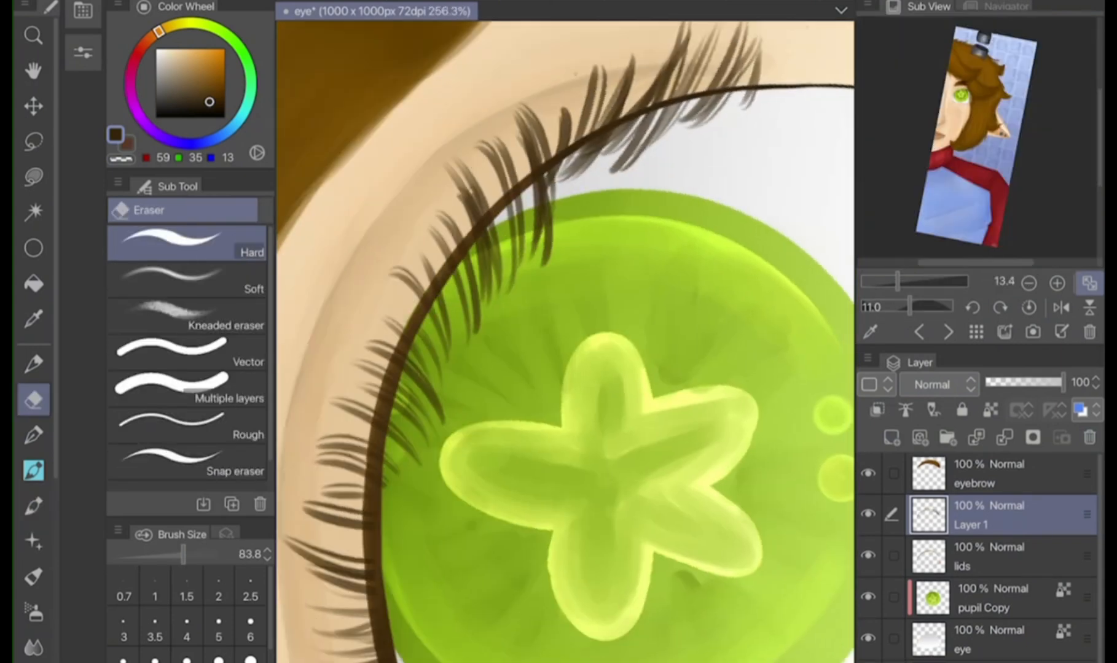
mouse_move(378, 485)
left_mouse_down()
mouse_move(445, 322)
mouse_move(696, 153)
left_mouse_up()
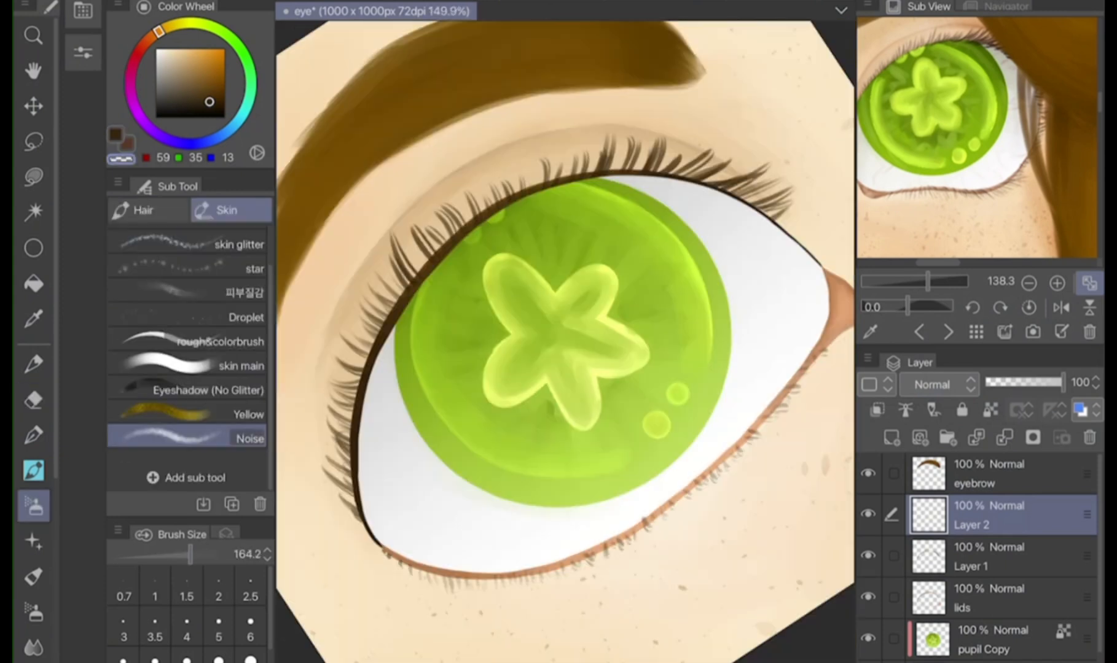
Merge the lower-lash Layer 2 into Layer 1 and soften the upper lashes with the Noise brush in transparent colour at size 164.2
key("ctrl+e")
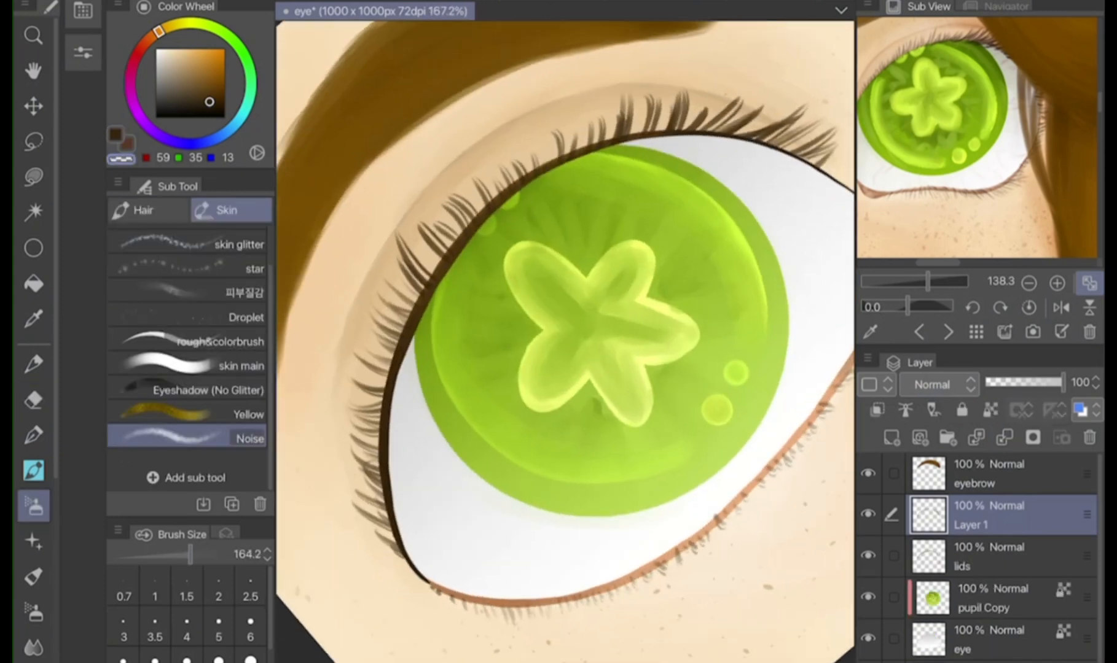
mouse_move(367, 516)
left_mouse_down()
mouse_move(363, 361)
mouse_move(406, 252)
left_mouse_up()
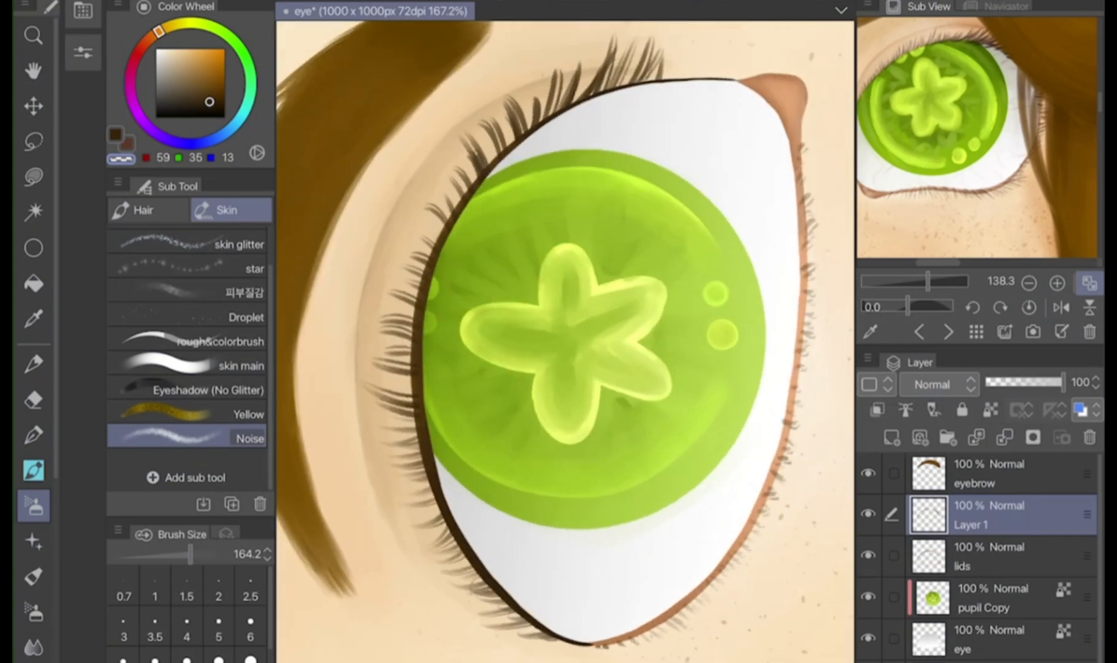
left_click_drag(462, 142, 611, 46)
left_click_drag(508, 103, 605, 54)
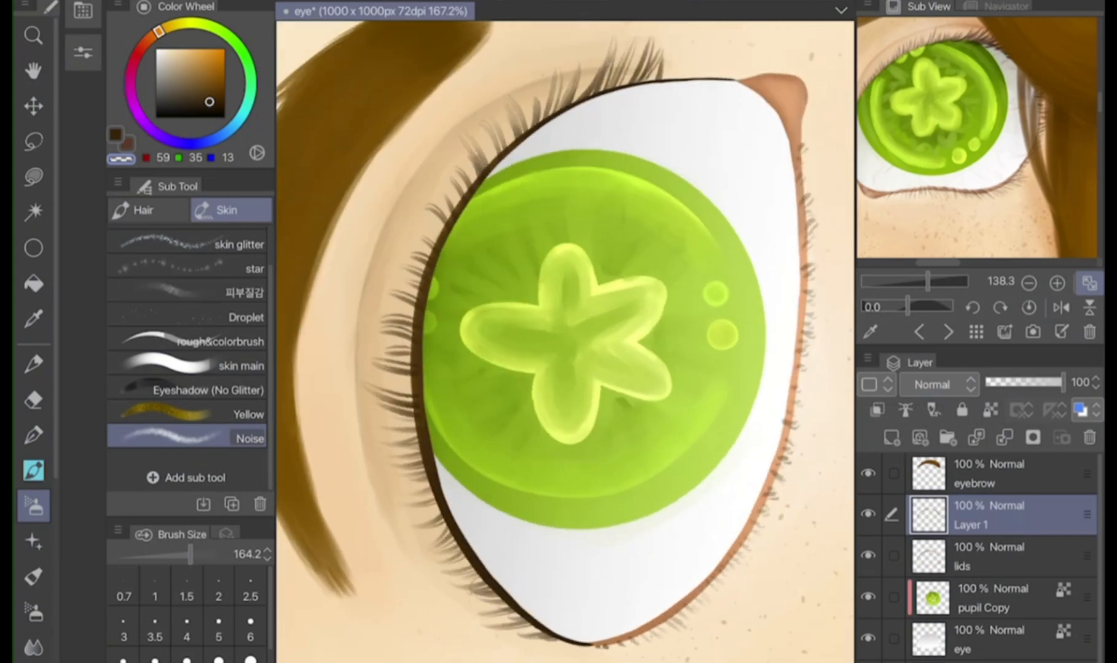
Straighten the canvas view, rotate the eyebrow layer slightly counterclockwise and move it down closer to the lashes
left_click(1005, 7)
left_click(1029, 332)
left_click(1089, 308)
left_click(1001, 474)
key("ctrl+t")
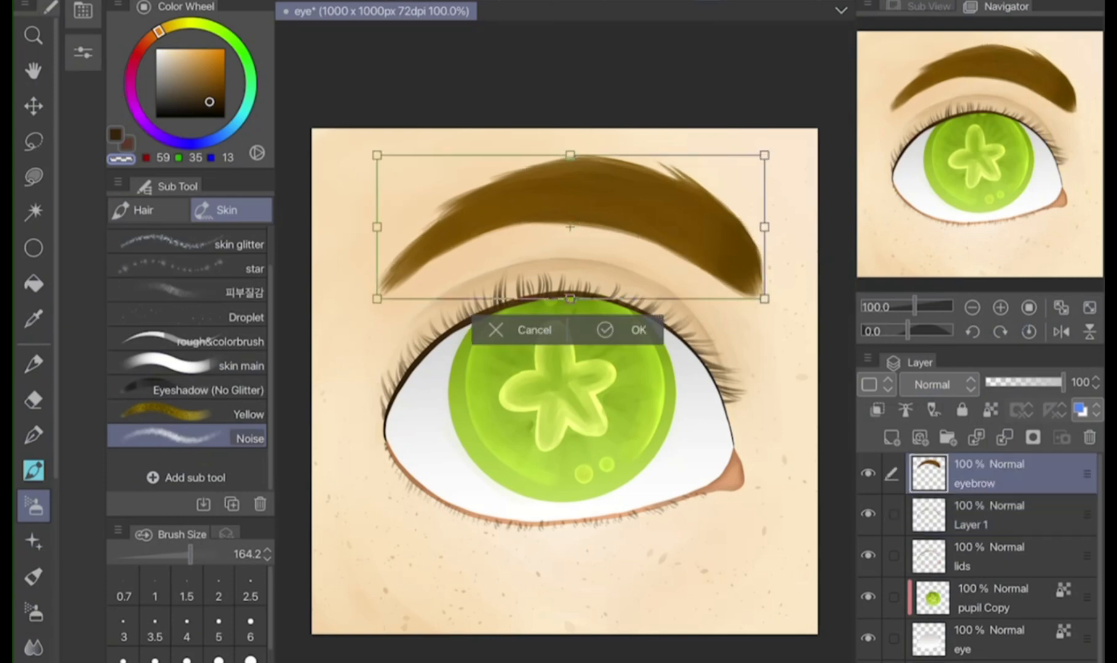
left_click_drag(789, 268, 792, 246)
left_click_drag(695, 216, 695, 271)
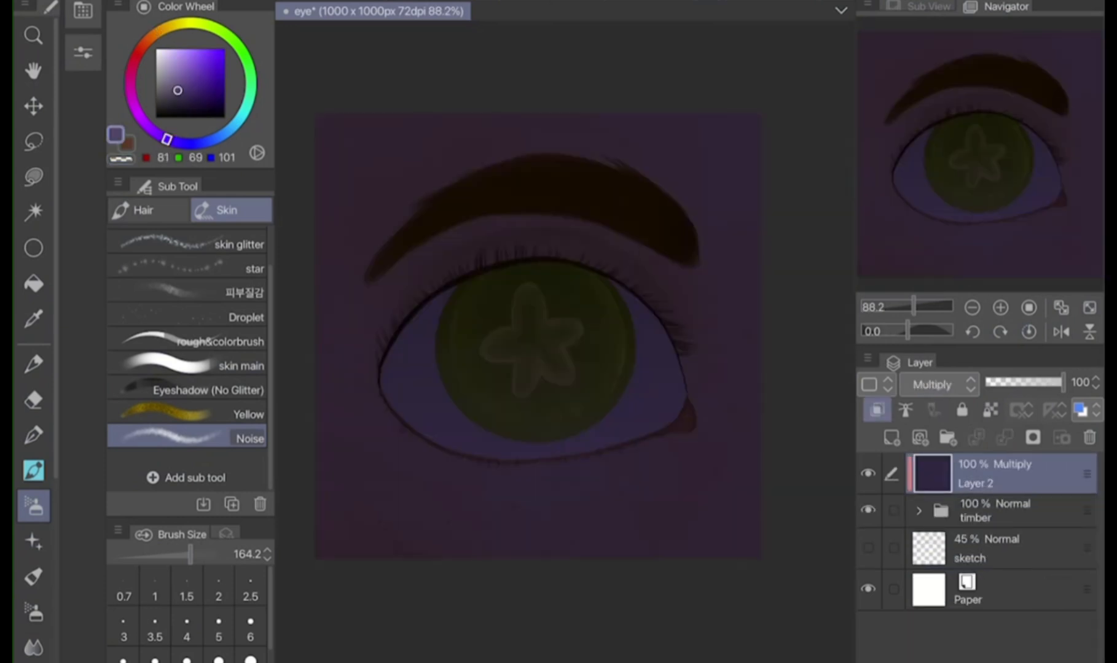
Fill the clipped Multiply Layer 2 with purple RGB 77, 59, 105 and set its opacity to 23%
left_click(188, 86)
key("alt+Delete")
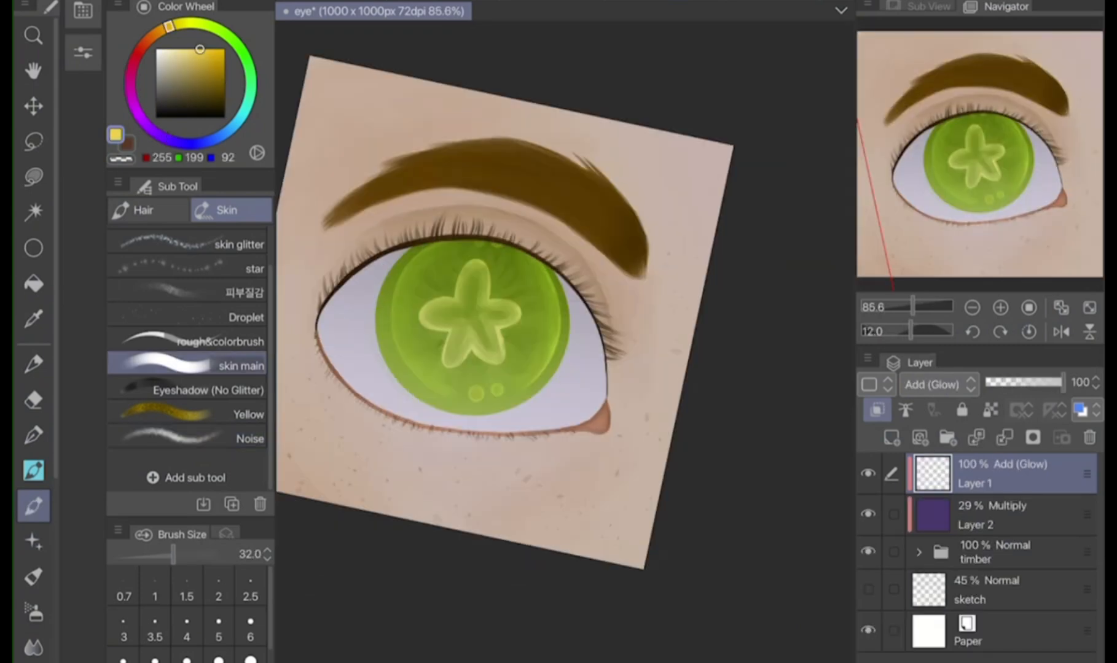
Paint warm yellow RGB 255, 199, 92 highlights over the eyebrow, iris and eye white on the Add (Glow) Layer 1 at size 32
left_click_drag(642, 270, 590, 163)
left_click_drag(608, 218, 516, 144)
mouse_move(645, 267)
left_mouse_down()
mouse_move(513, 142)
mouse_move(451, 140)
mouse_move(641, 265)
mouse_move(430, 166)
left_mouse_up()
mouse_move(394, 297)
left_mouse_down()
mouse_move(420, 260)
mouse_move(514, 215)
left_mouse_up()
mouse_move(413, 316)
left_mouse_down()
mouse_move(465, 443)
mouse_move(421, 309)
mouse_move(483, 263)
left_mouse_up()
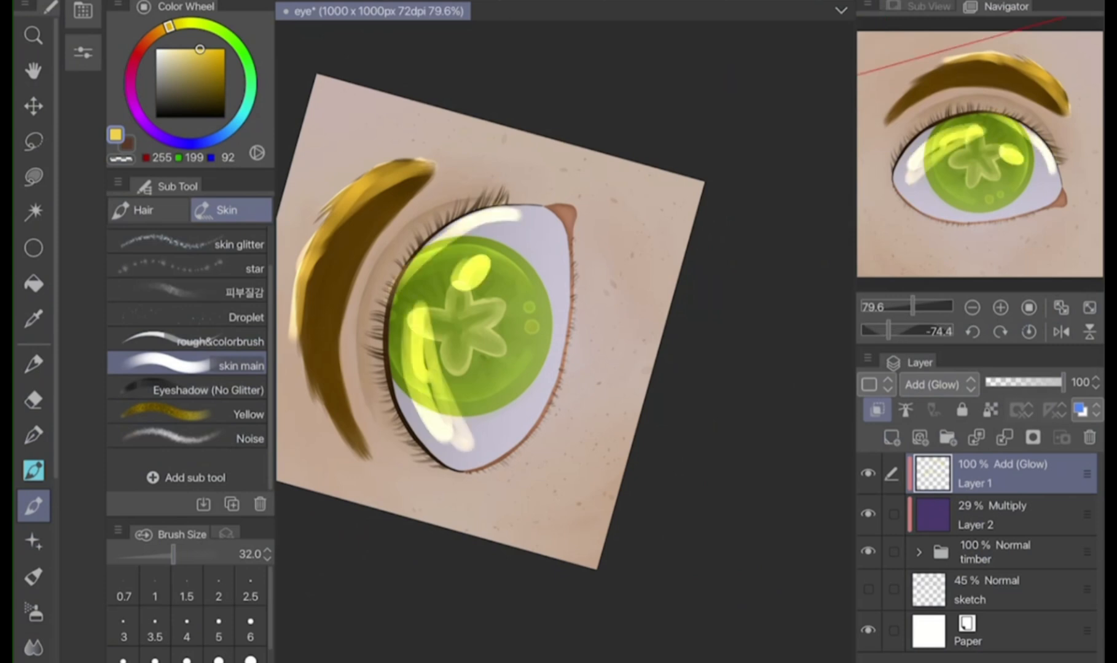
Fade the Add (Glow) highlights into soft light with the skin main brush in transparent colour at size 101.5
mouse_move(649, 229)
left_mouse_down()
mouse_move(620, 301)
mouse_move(585, 342)
mouse_move(397, 411)
mouse_move(588, 317)
mouse_move(460, 415)
left_mouse_up()
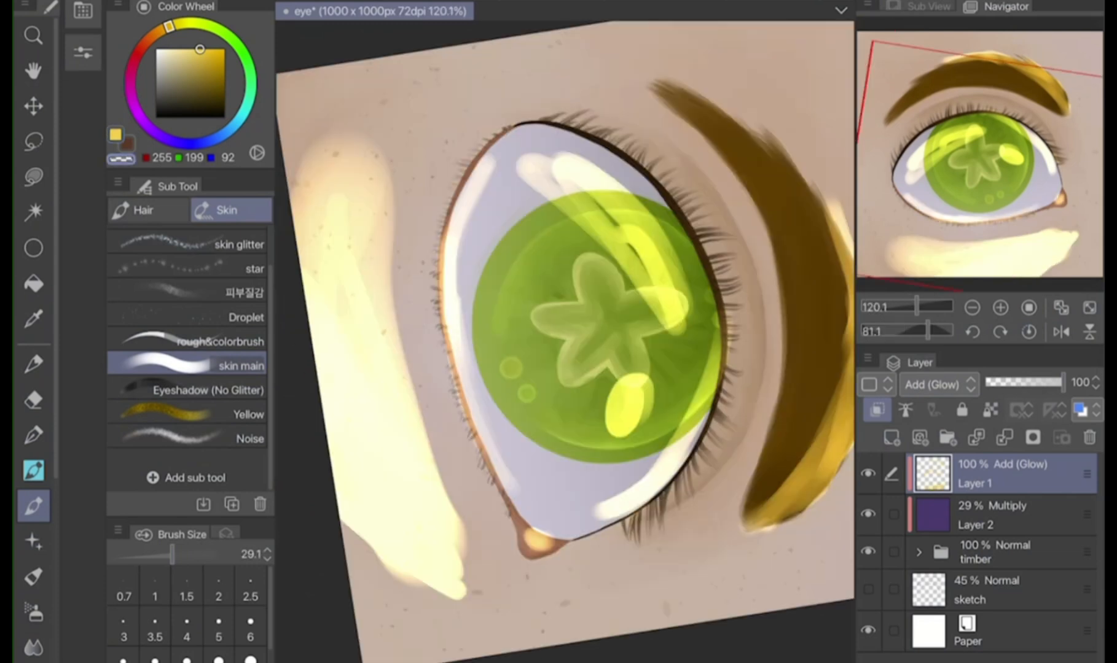
mouse_move(460, 370)
left_mouse_down()
mouse_move(454, 237)
mouse_move(487, 165)
mouse_move(461, 350)
mouse_move(452, 271)
mouse_move(479, 163)
mouse_move(445, 237)
left_mouse_up()
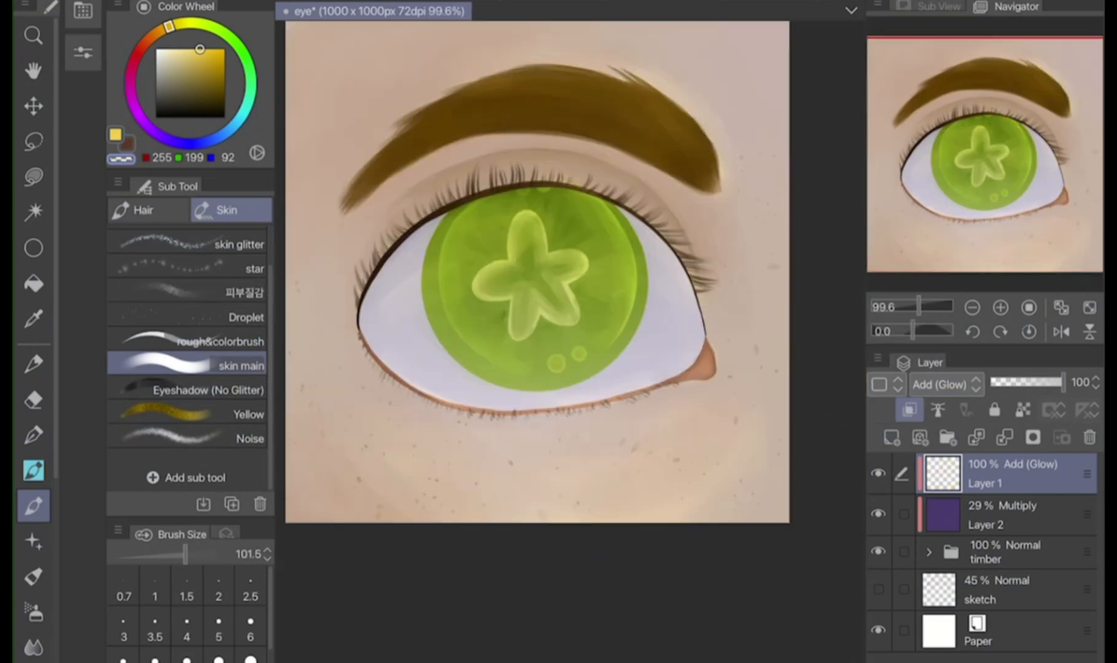
Duplicate the Add (Glow) Layer 1, lower the copy's opacity and merge it into the layer below
left_click(877, 358)
left_click(696, 250)
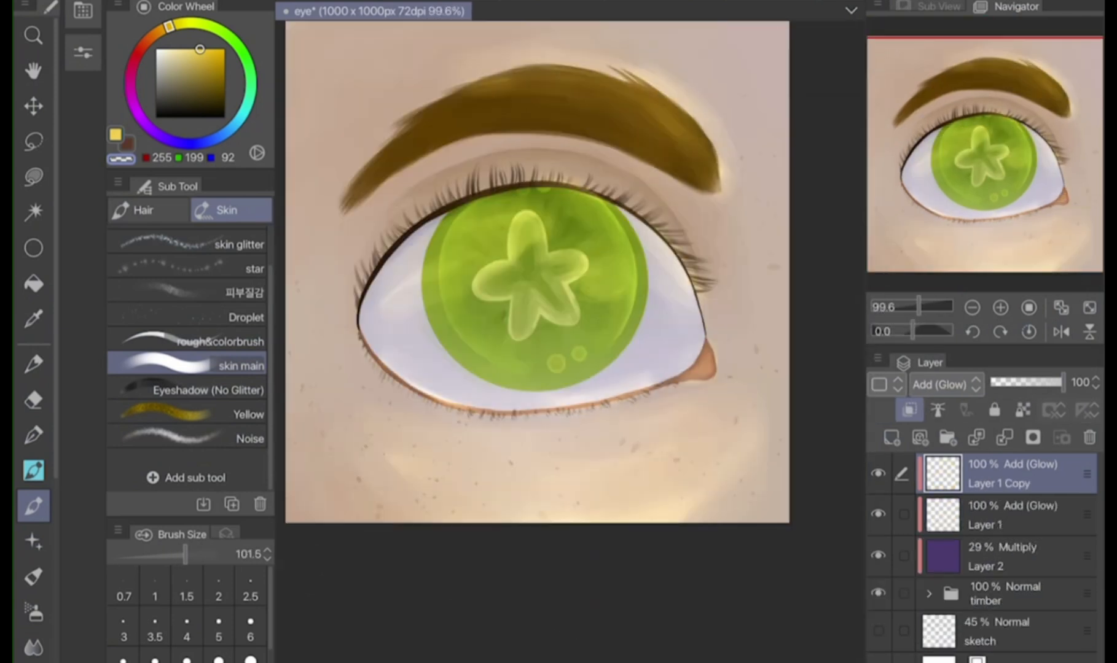
left_click_drag(1063, 383, 1035, 383)
left_click(1005, 438)
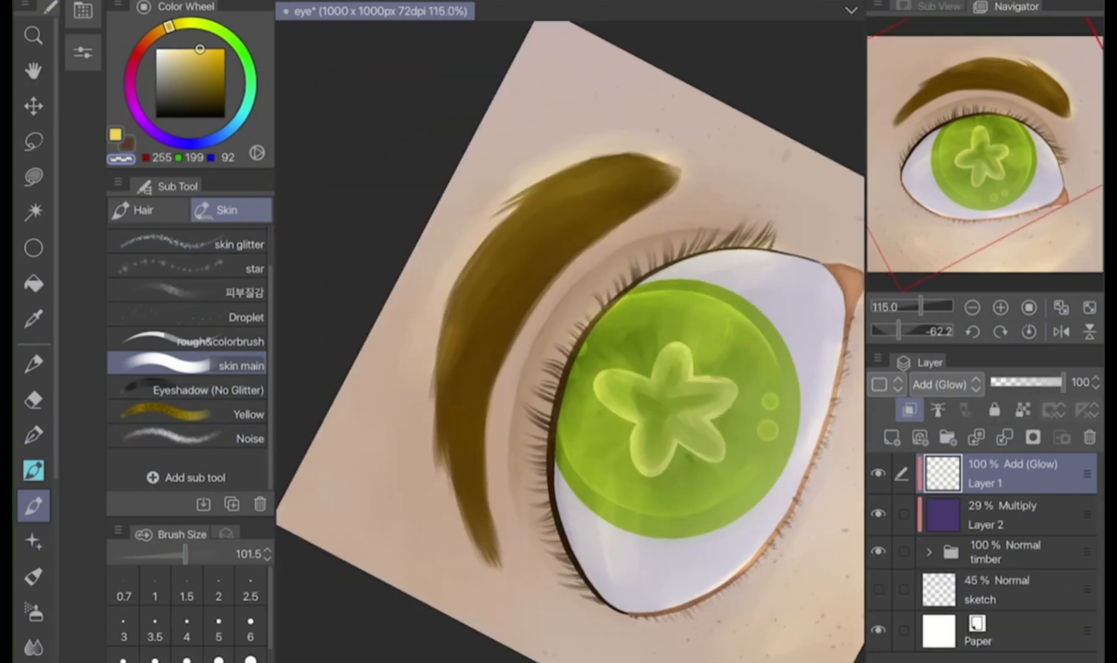
Erase the yellow glow around the eyebrow's outer edge on Layer 1 with transparent colour and fit the whole painting in view
mouse_move(531, 172)
left_mouse_down()
mouse_move(442, 295)
mouse_move(556, 163)
mouse_move(596, 150)
mouse_move(519, 175)
mouse_move(430, 317)
left_mouse_up()
key("ctrl+z")
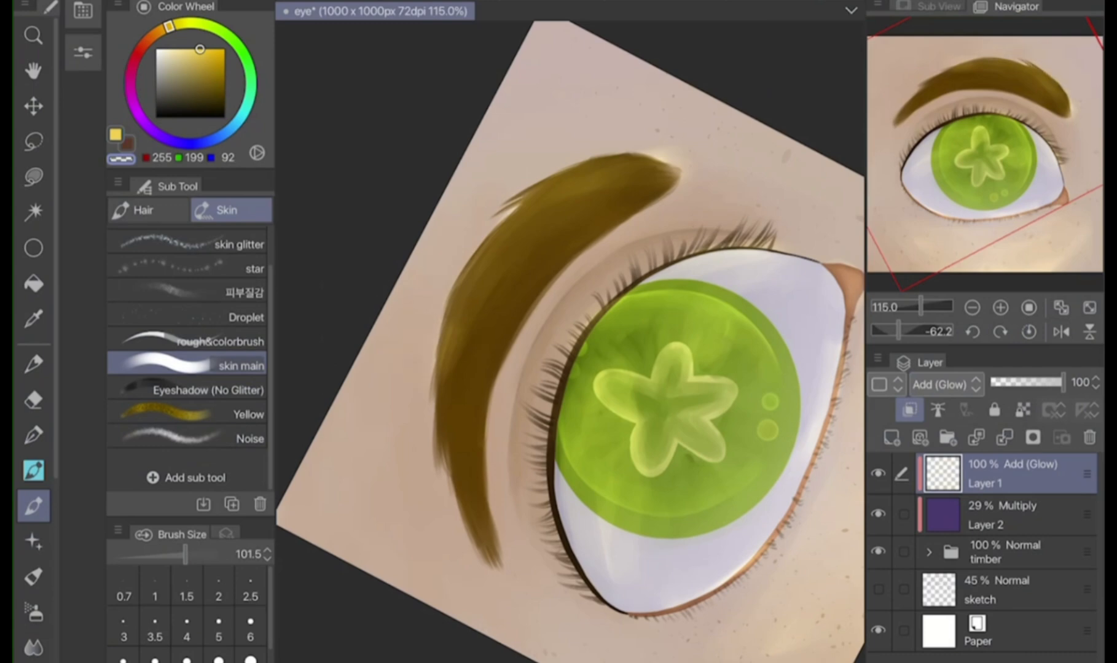
left_click(1061, 308)
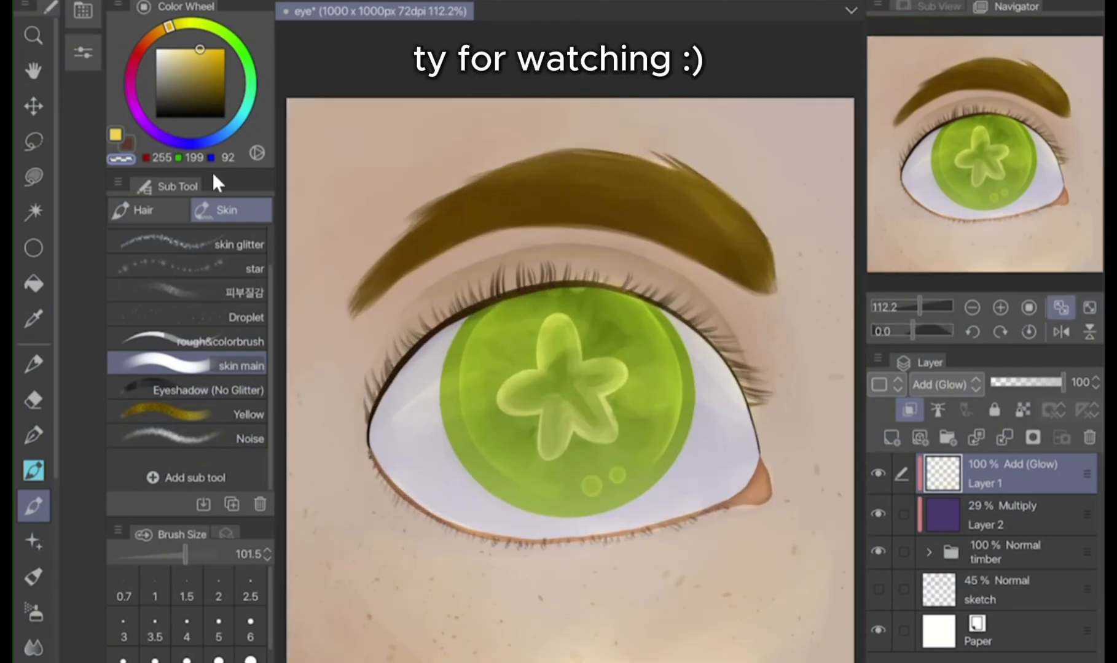